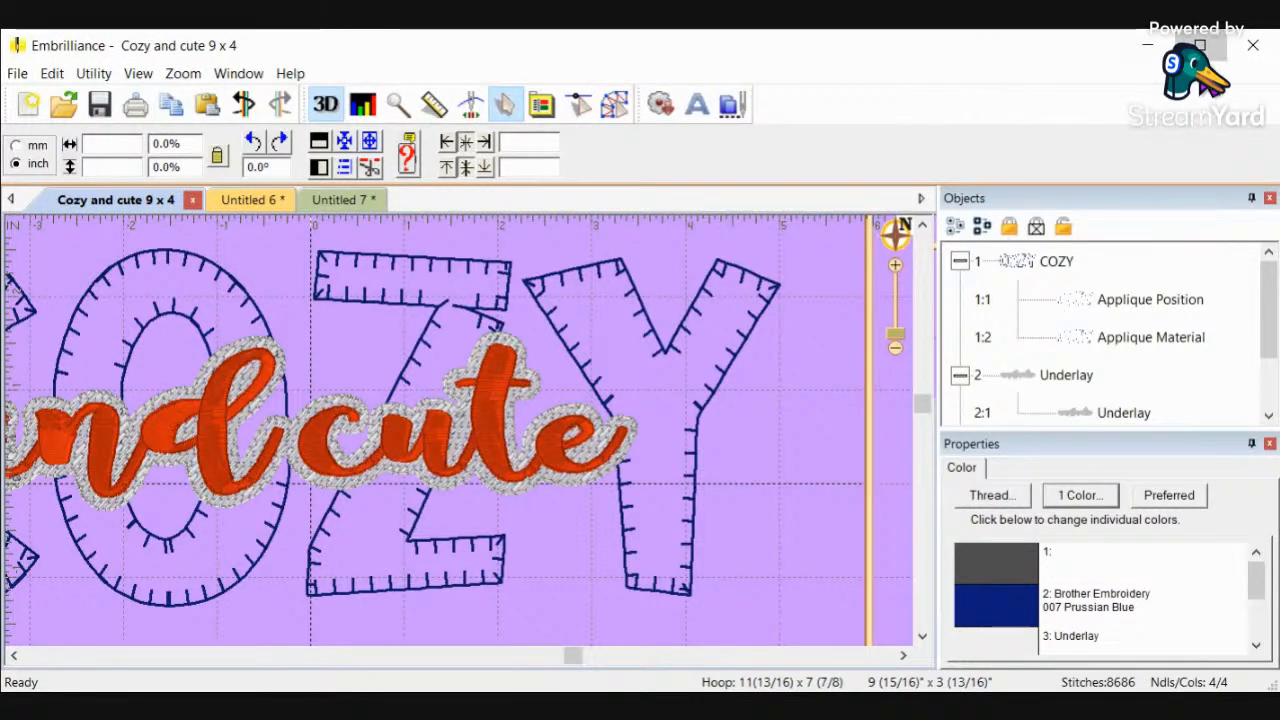
Step: Maximize the window and start a new blank design in Create mode at 100% zoom
click(1199, 45)
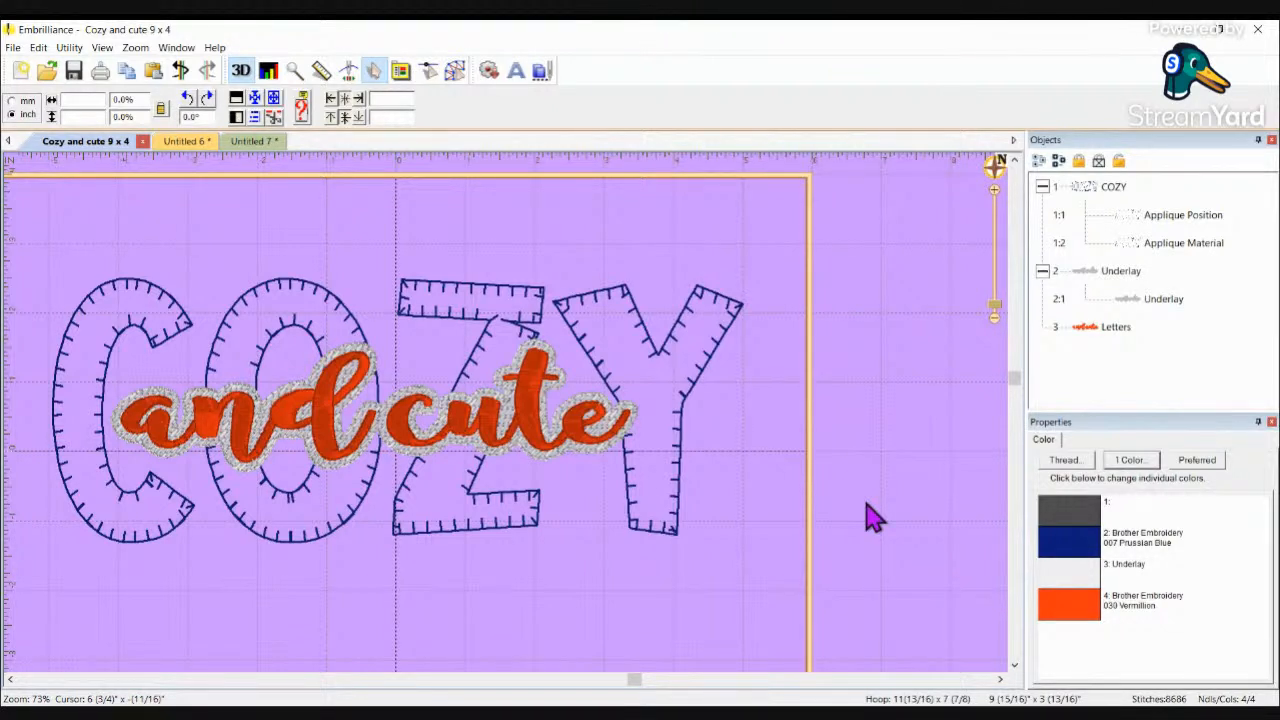
click(21, 71)
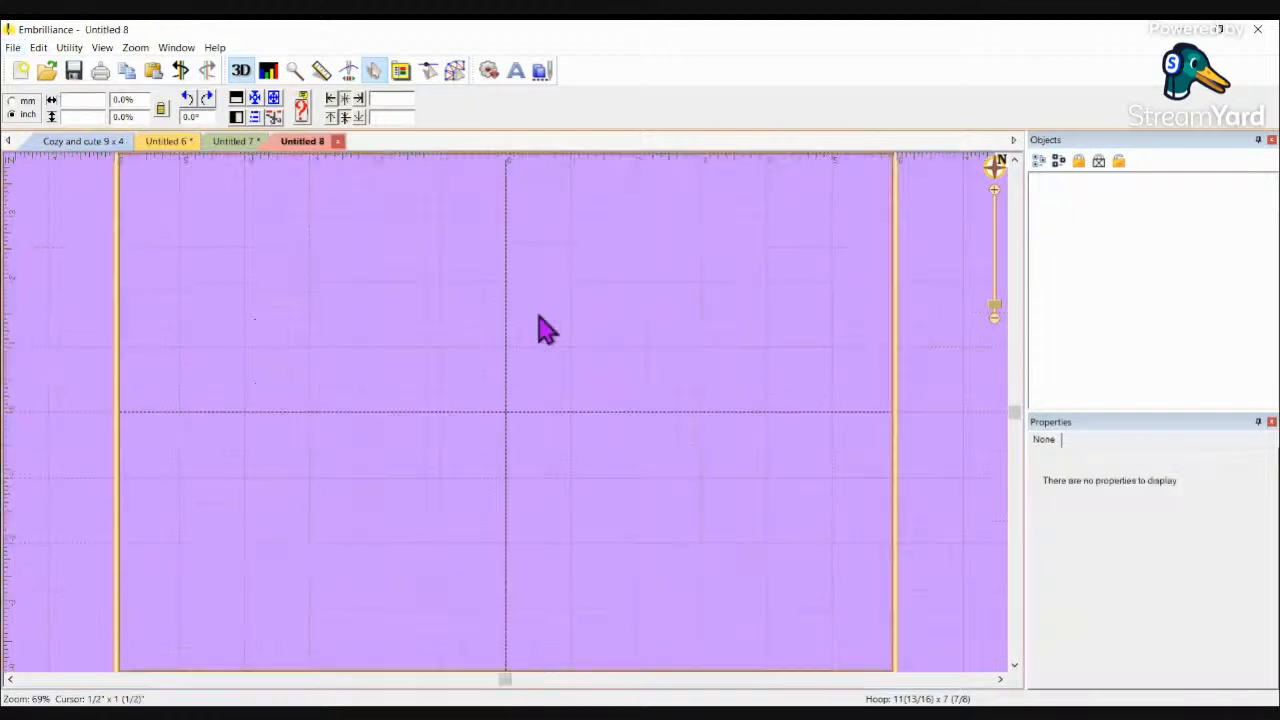
click(994, 318)
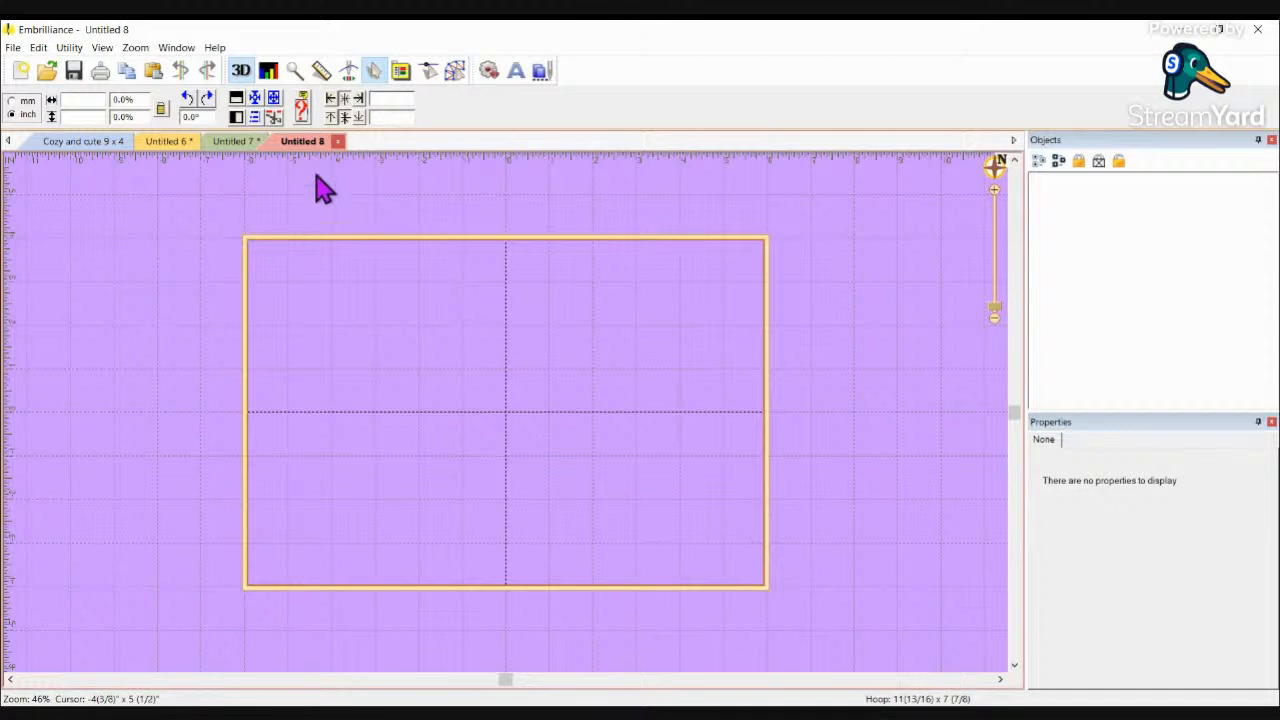
click(455, 72)
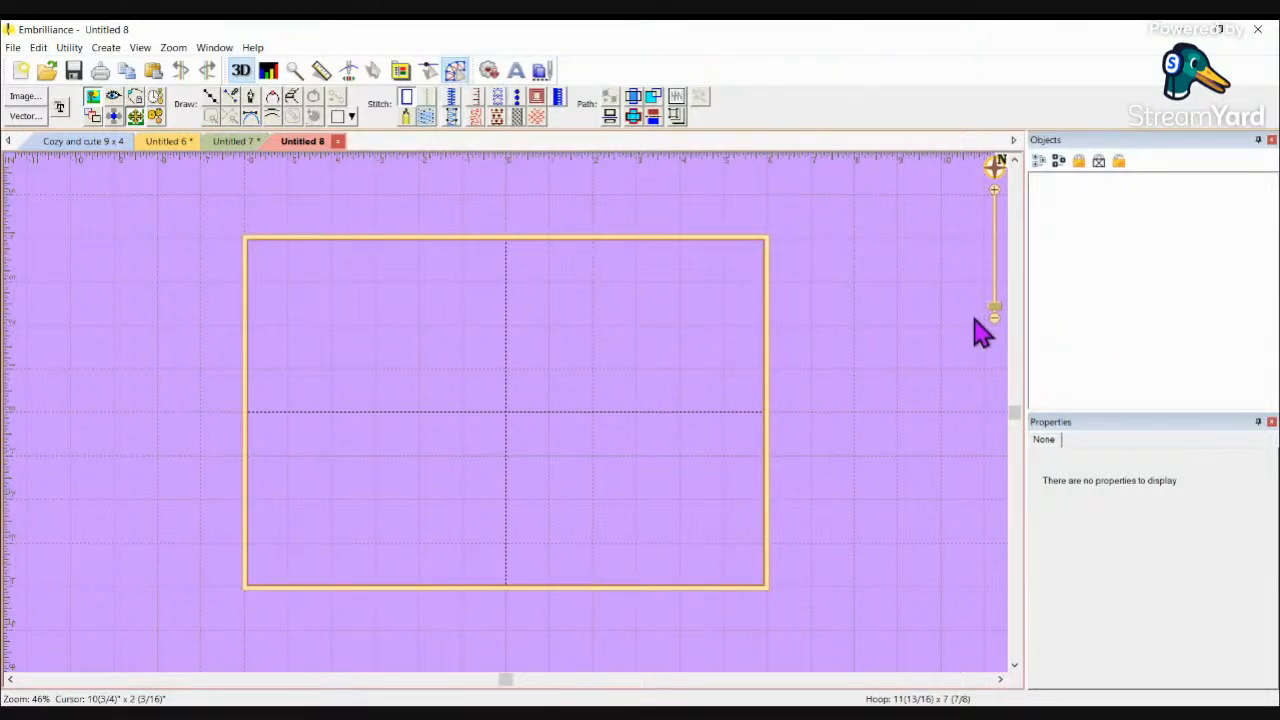
key(1)
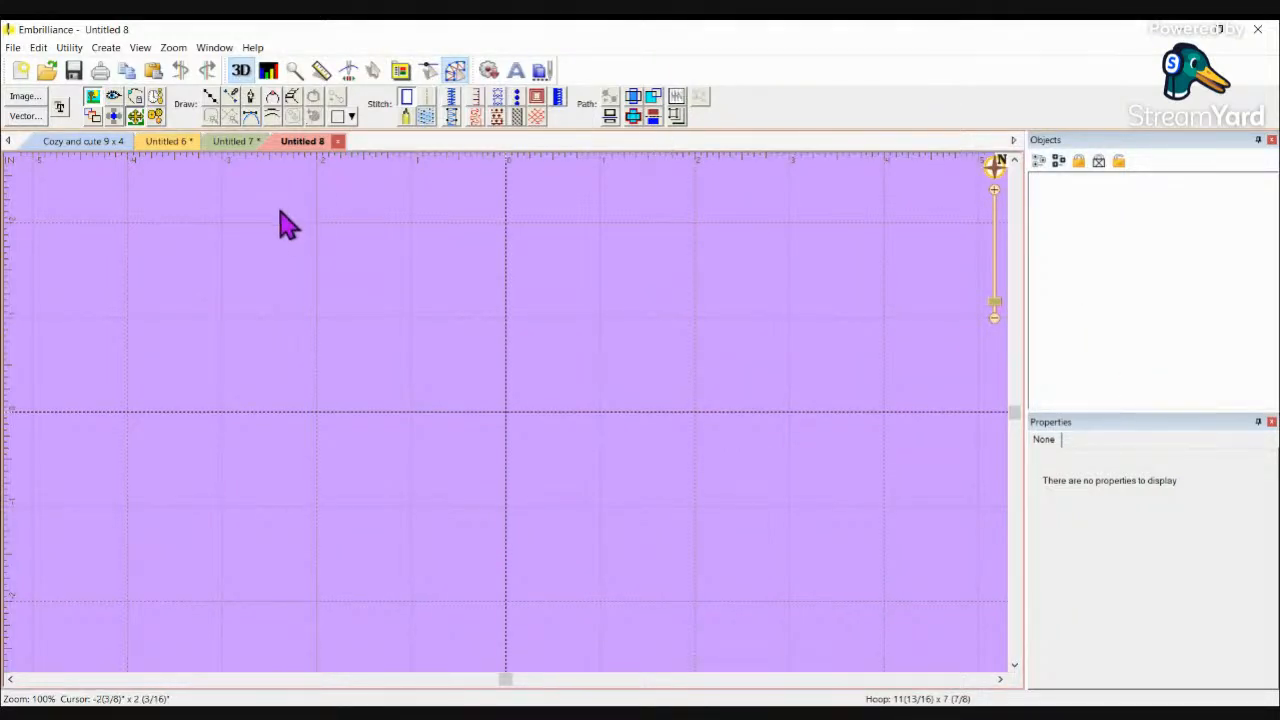
Step: Add the word COZY as a Aha Wow outlines enlarged to about 8 13/16 by 2 3/4 inches, and convert it to applique
click(462, 72)
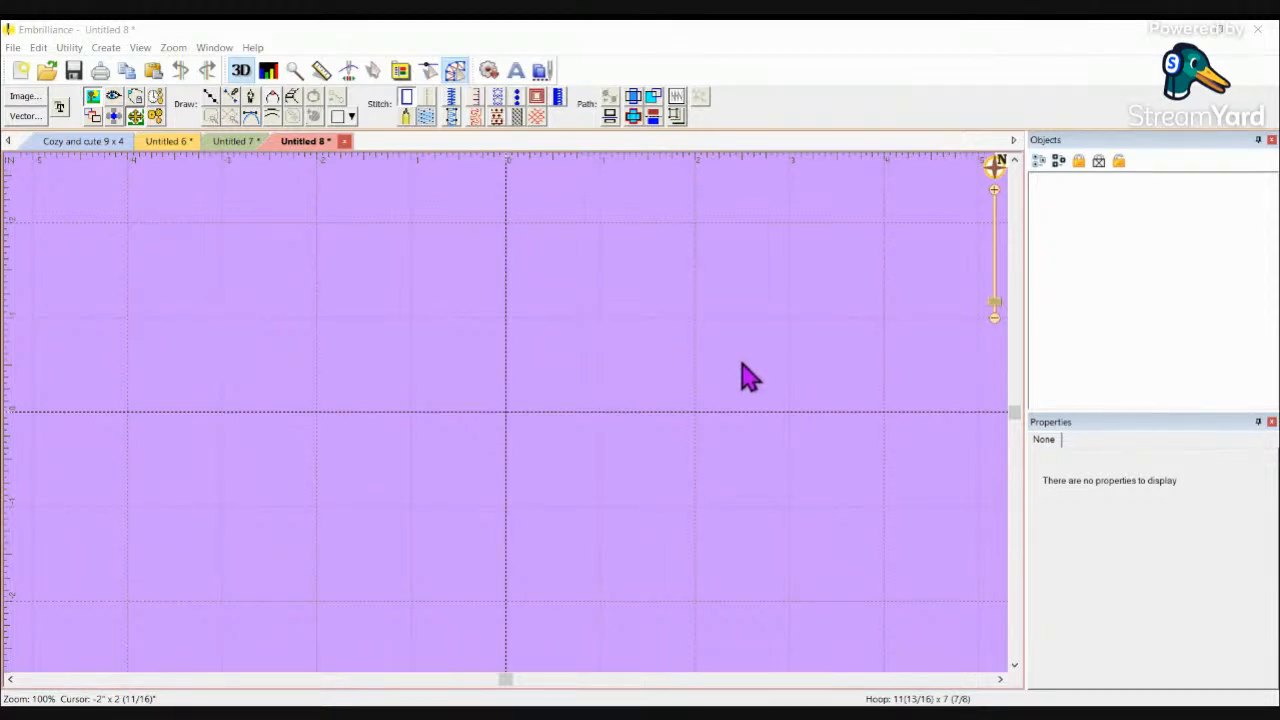
key(ctrl+v)
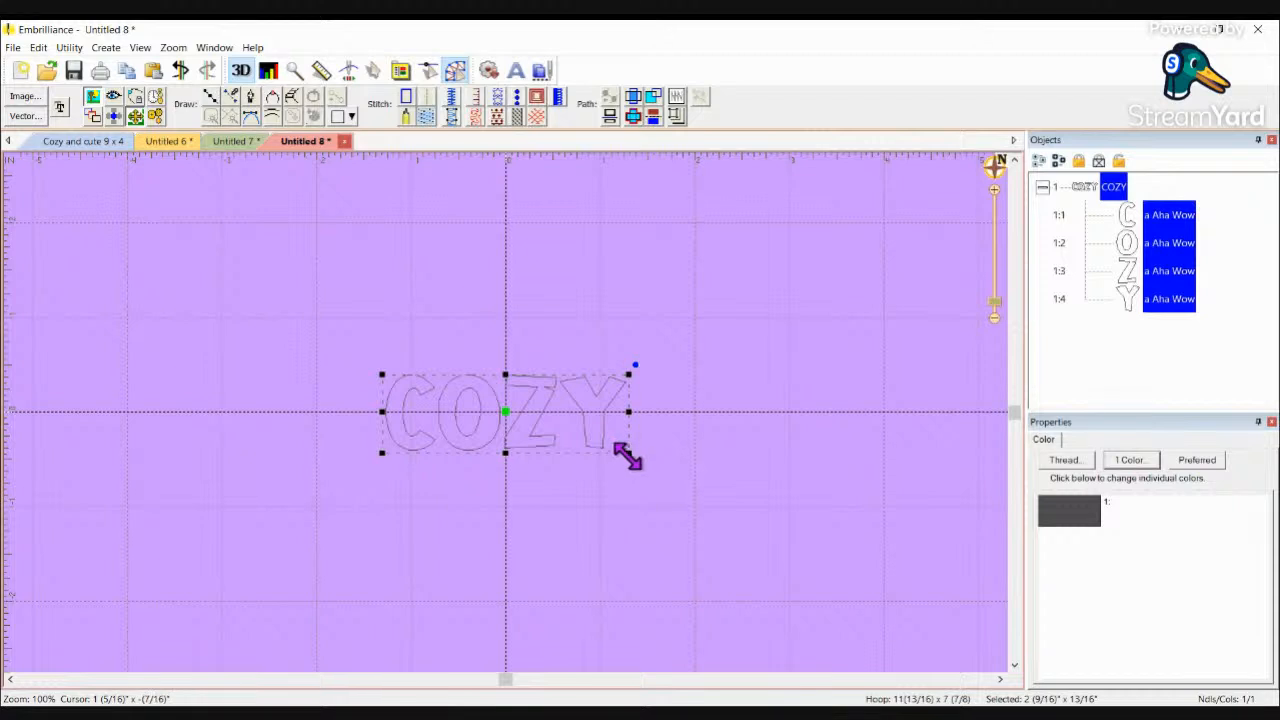
drag(628, 453, 1222, 694)
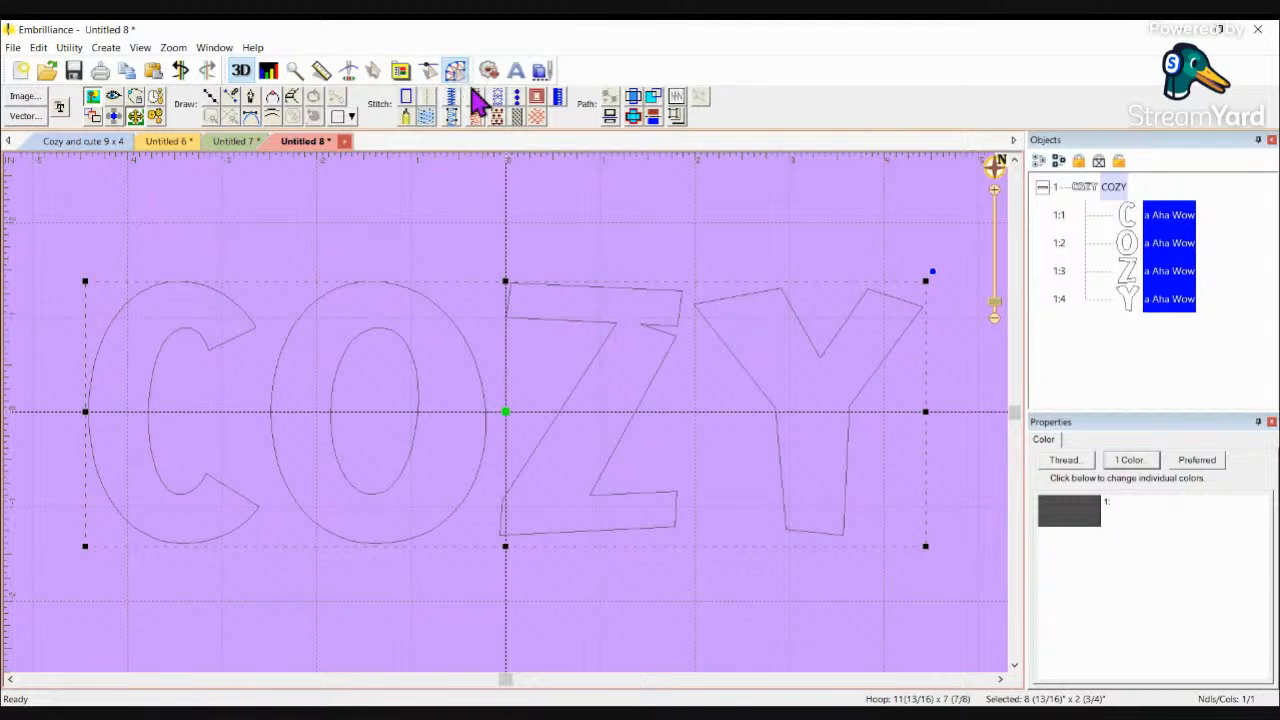
click(475, 97)
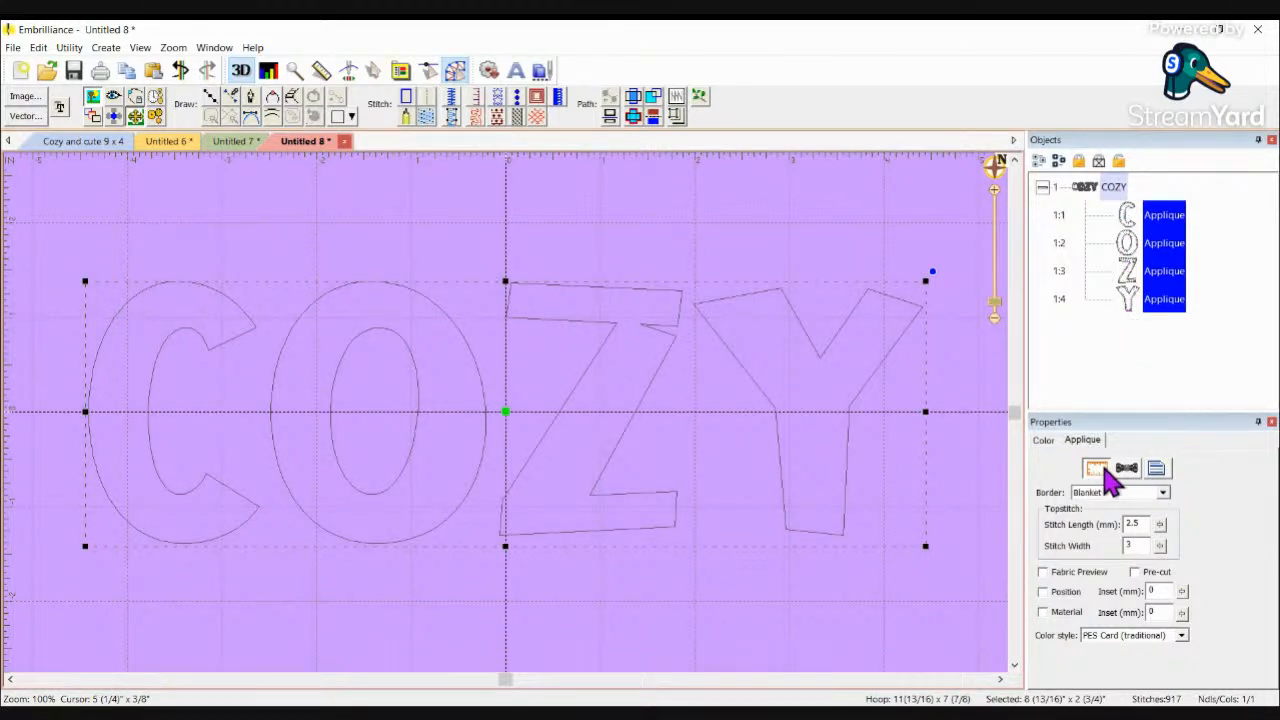
Step: Try the E-Stitch, Satin, Zig-Zag and None border types on the COZY applique letters
click(1166, 493)
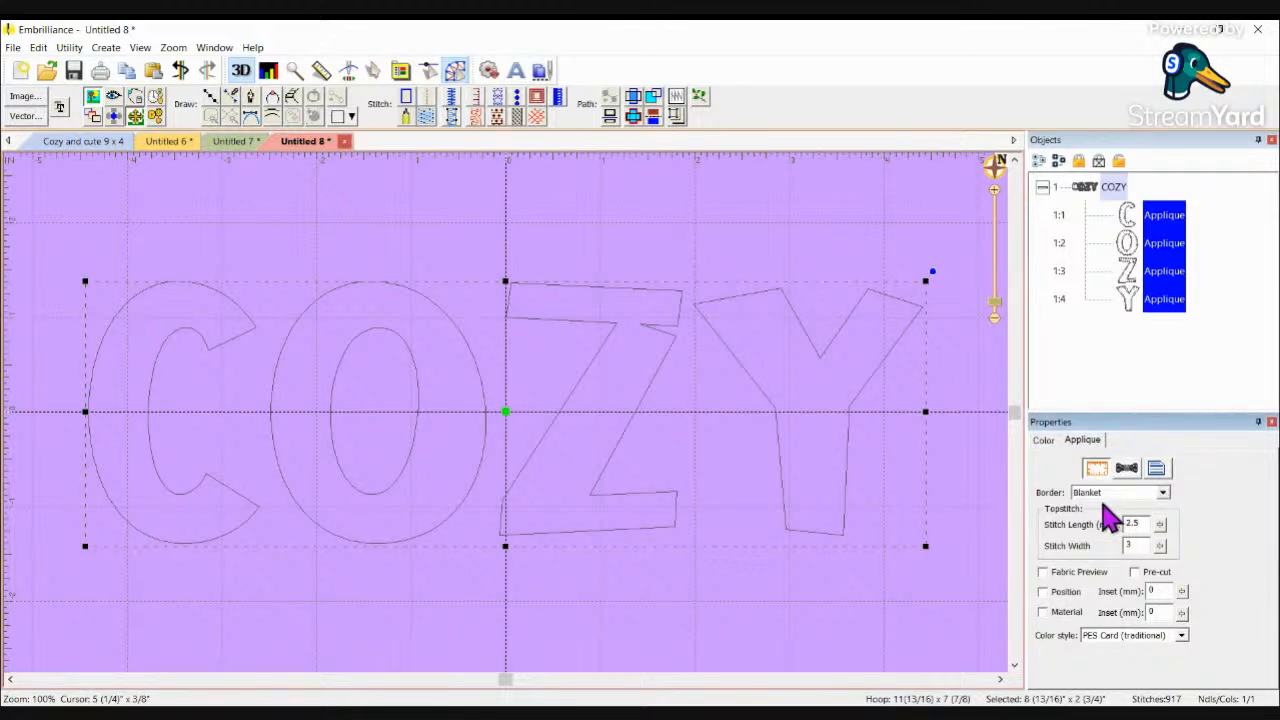
key(Down)
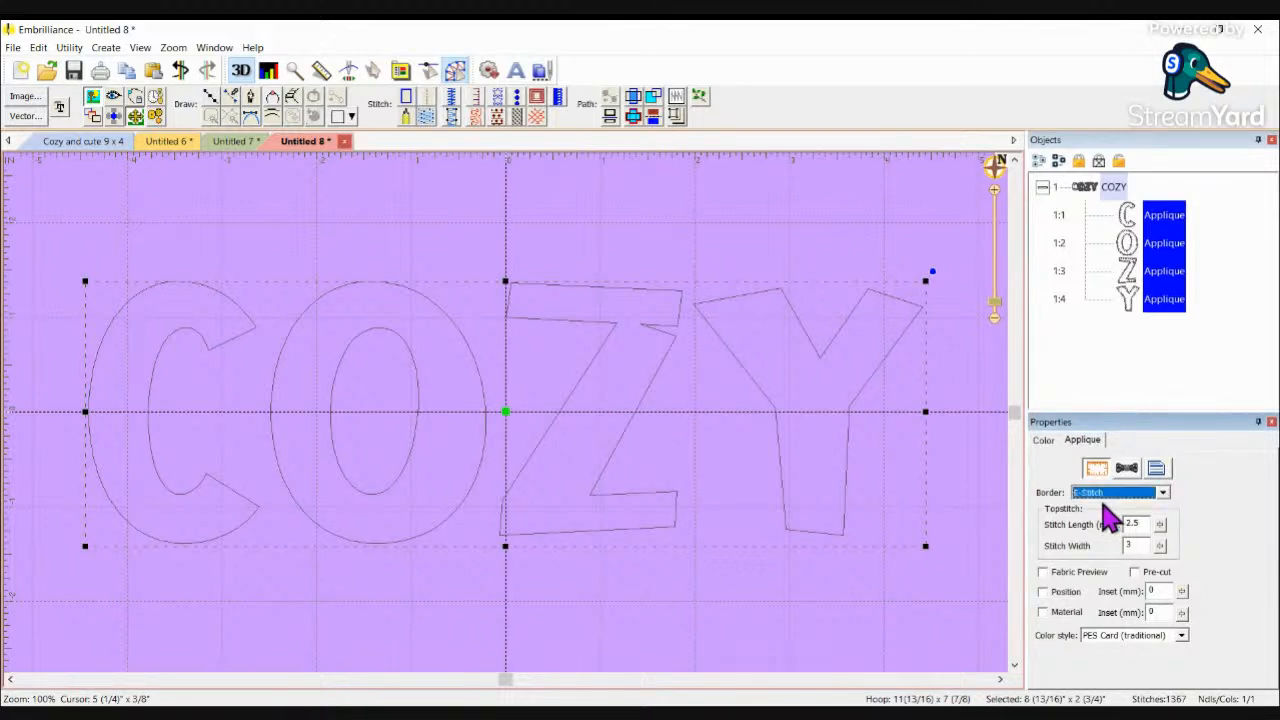
click(1161, 494)
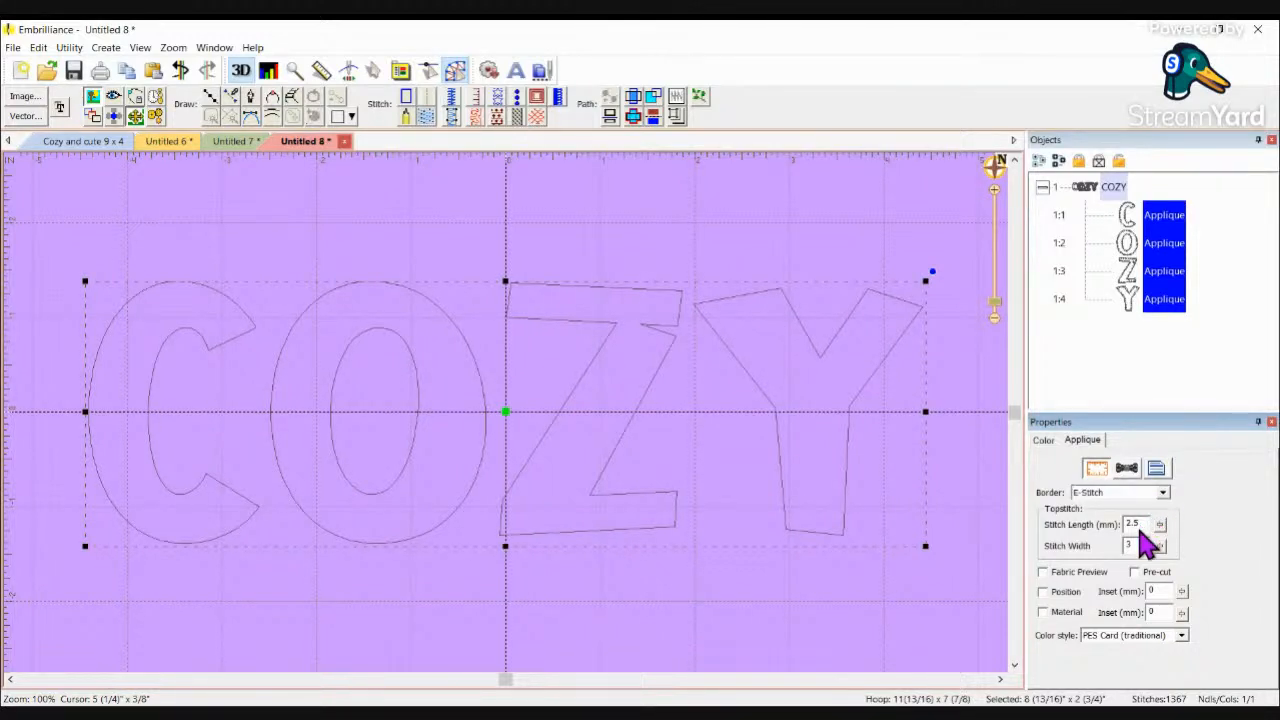
click(1139, 530)
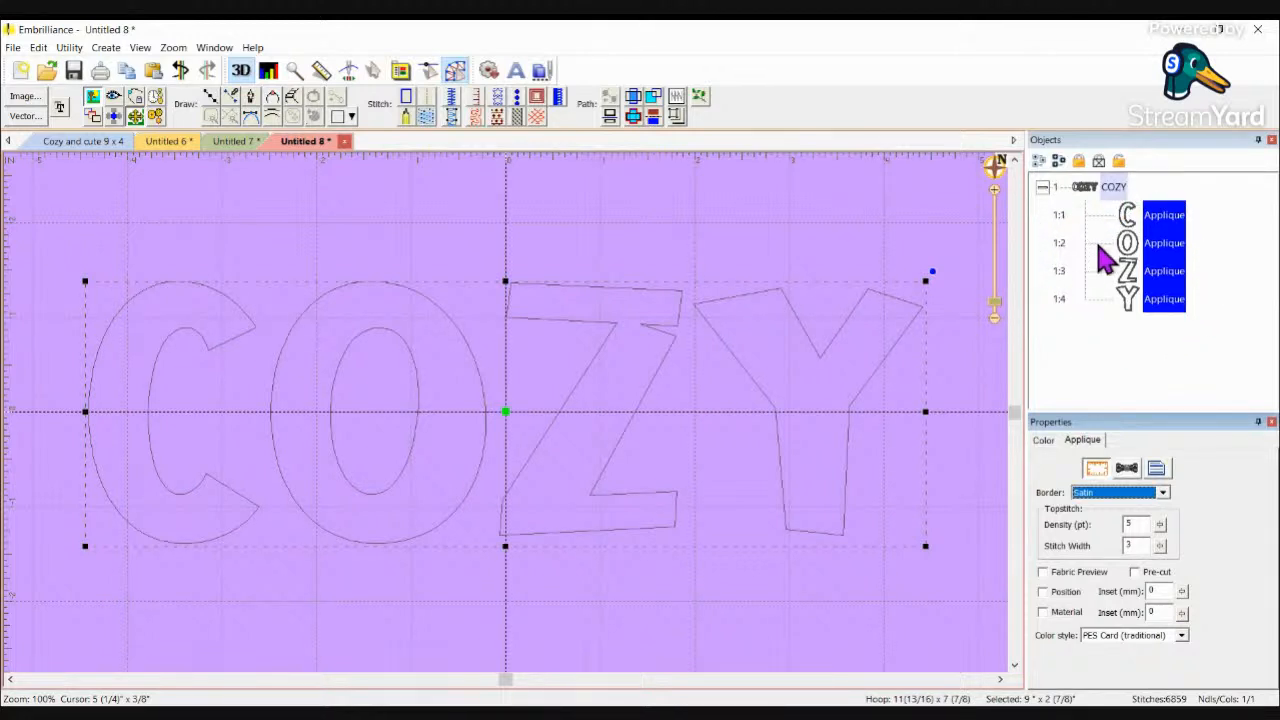
click(1165, 493)
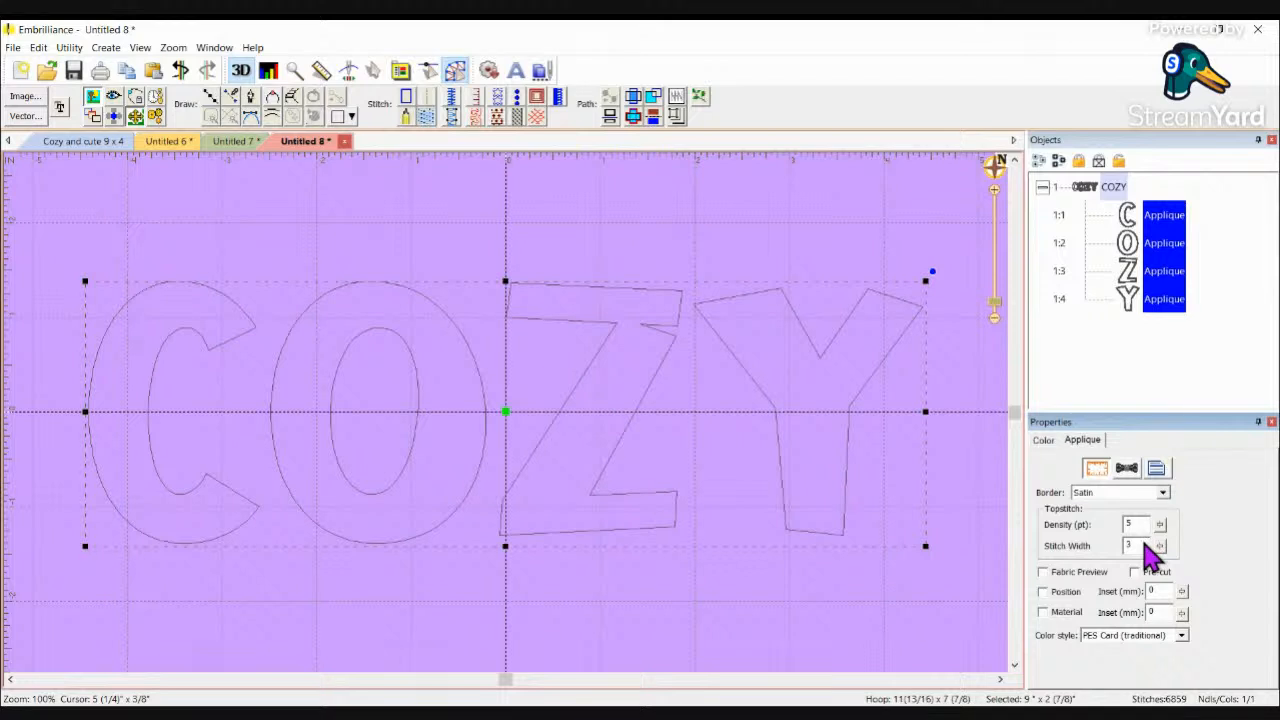
click(1144, 544)
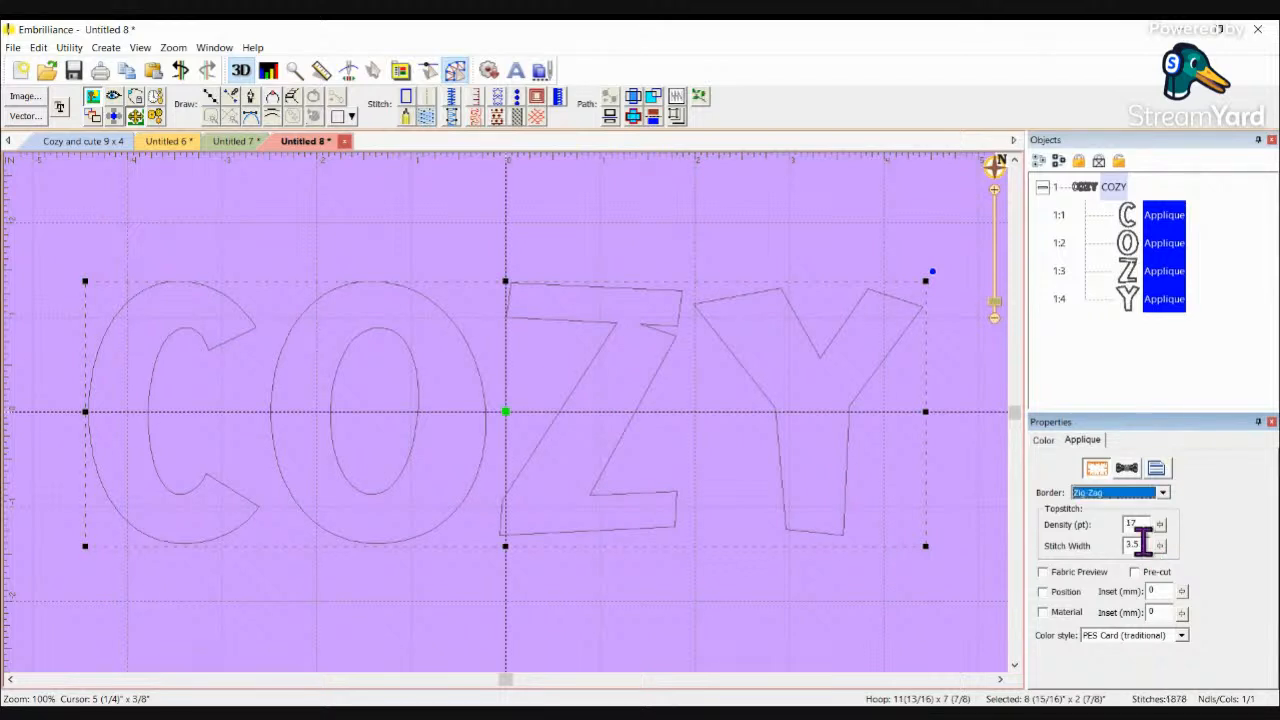
click(1163, 493)
click(1151, 524)
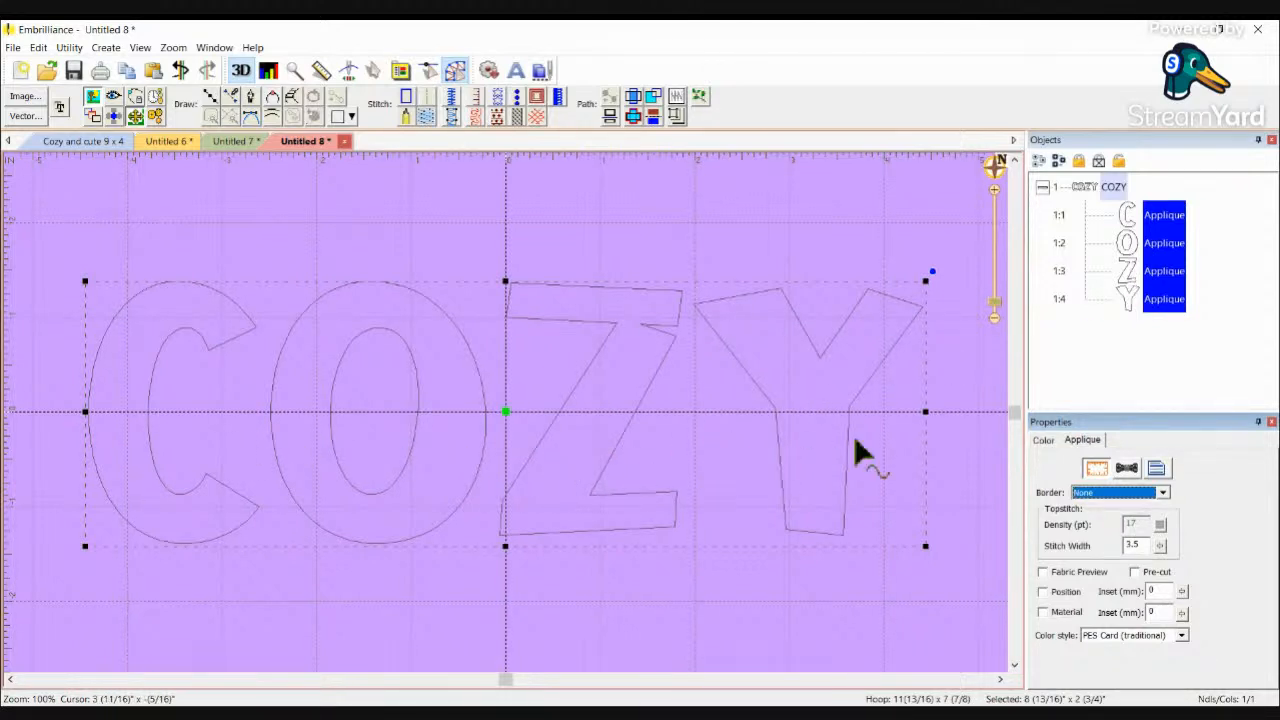
Step: Set the COZY applique border to Blanket with Position and Material stitches enabled, and display it in stitch view
click(1163, 491)
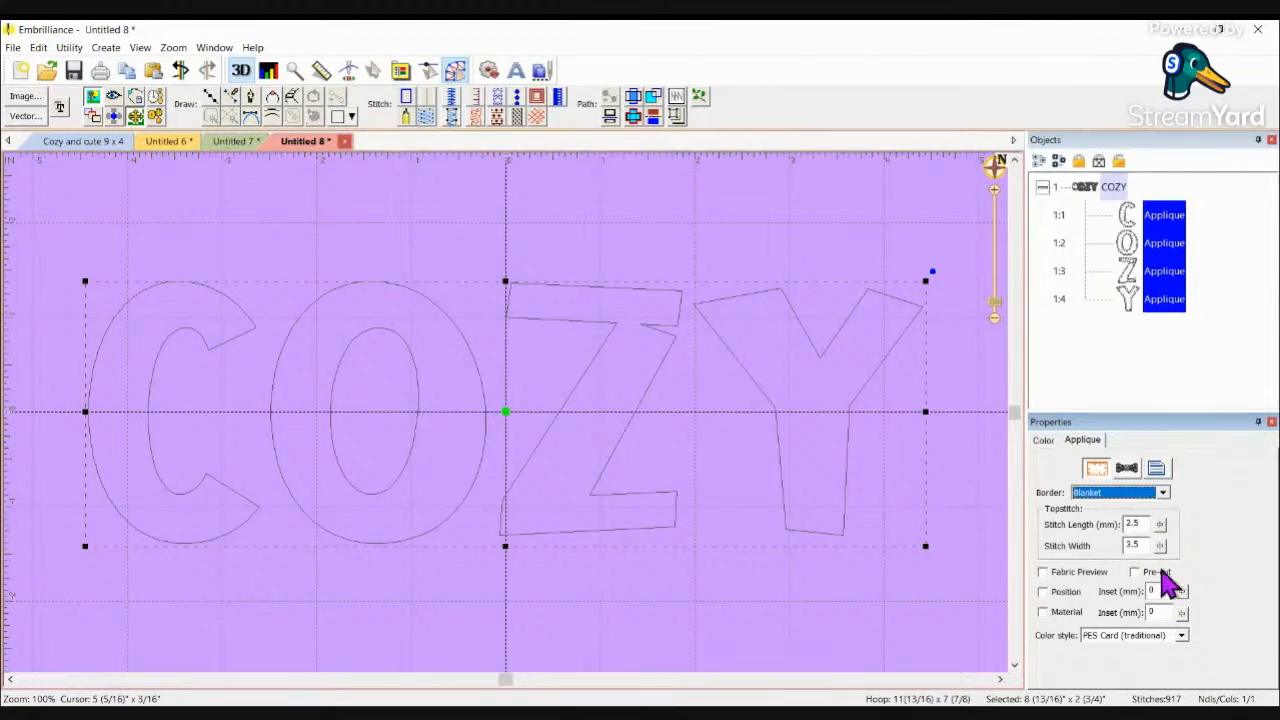
click(1044, 592)
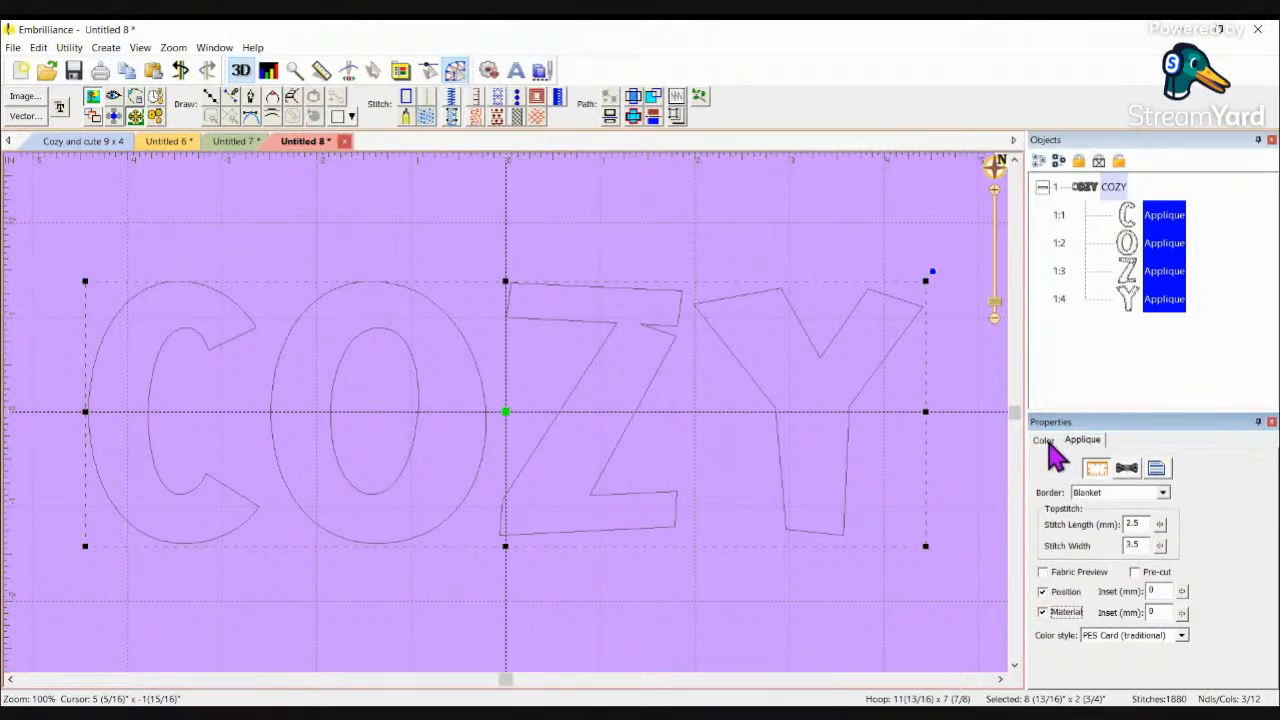
click(378, 74)
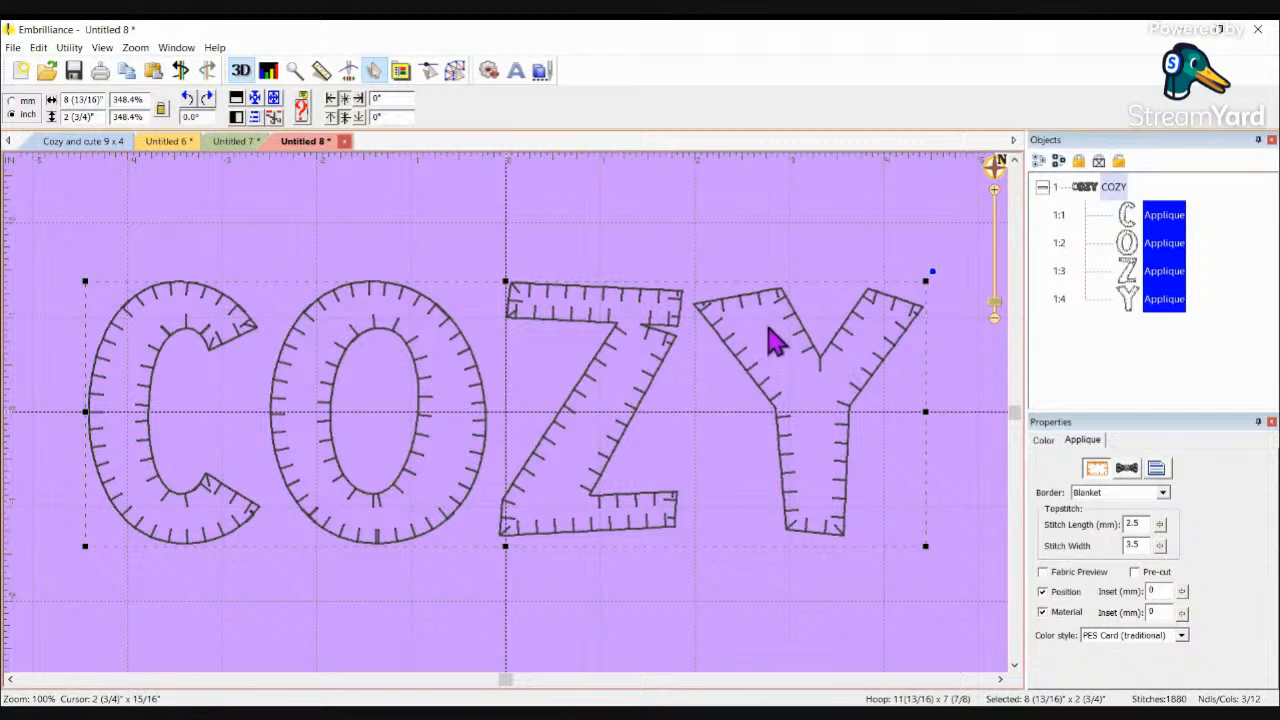
Step: Examine the thread color sequence of the whole COZY group
click(1095, 187)
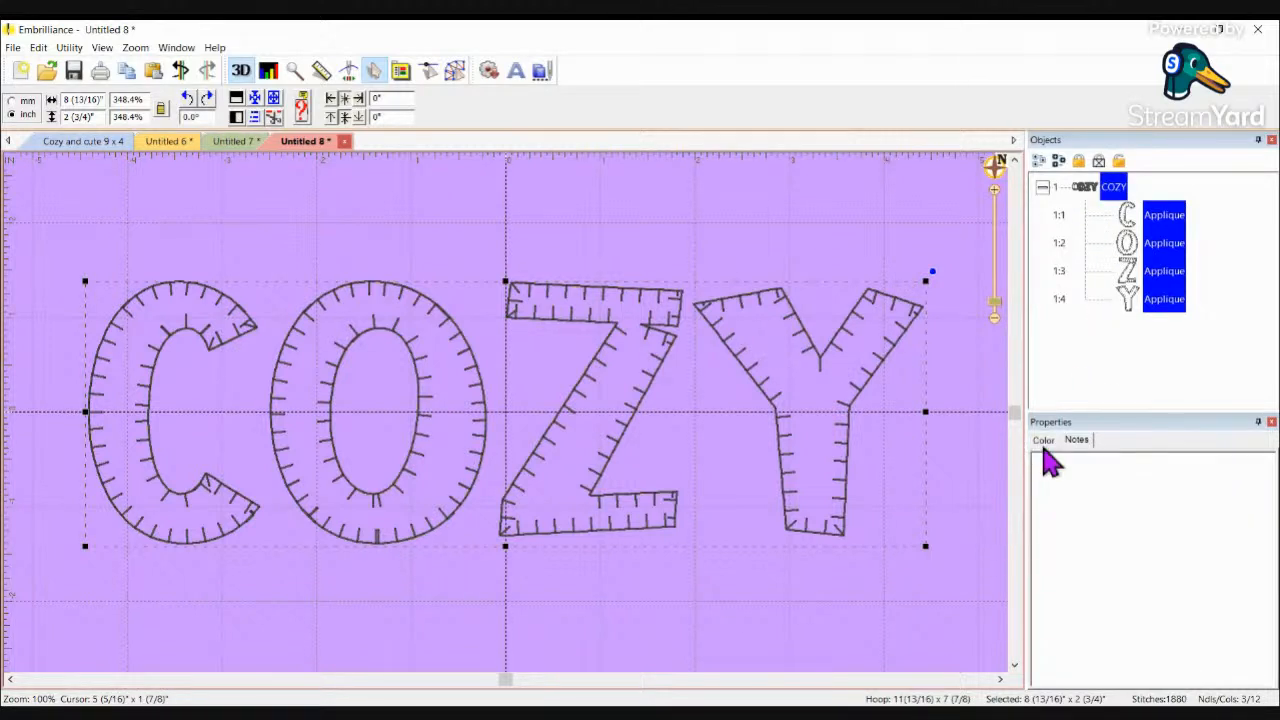
click(1043, 441)
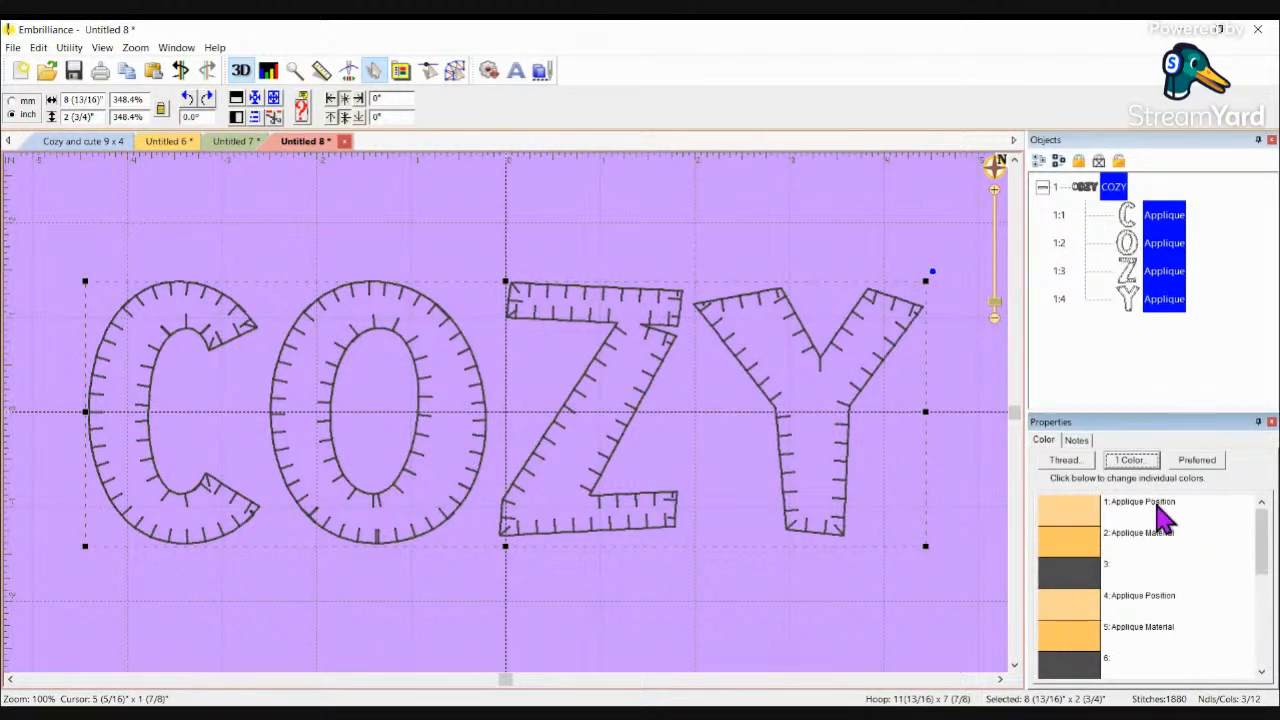
mouse_move(1265, 548)
mouse_down()
mouse_move(1260, 563)
mouse_move(1258, 530)
mouse_up()
Step: Play the stitch simulation of the COZY applique at increased speed to check its sewing order, and leave the simulator
click(362, 90)
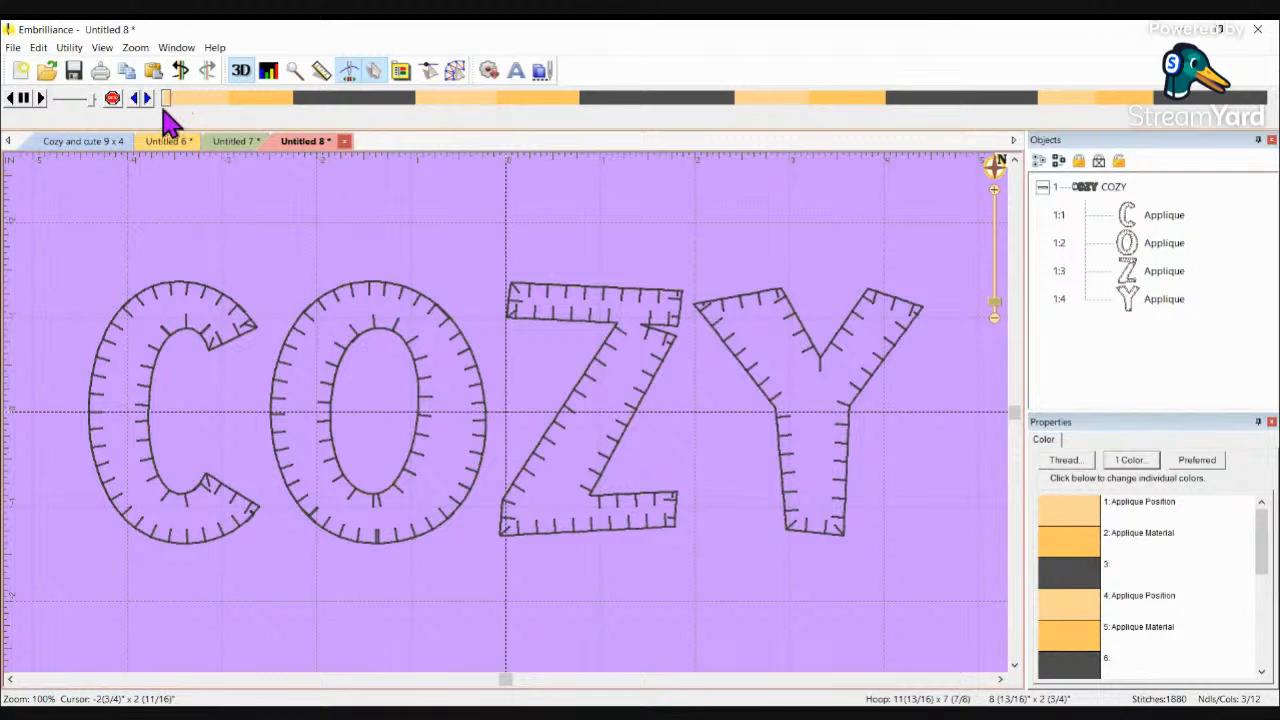
click(41, 99)
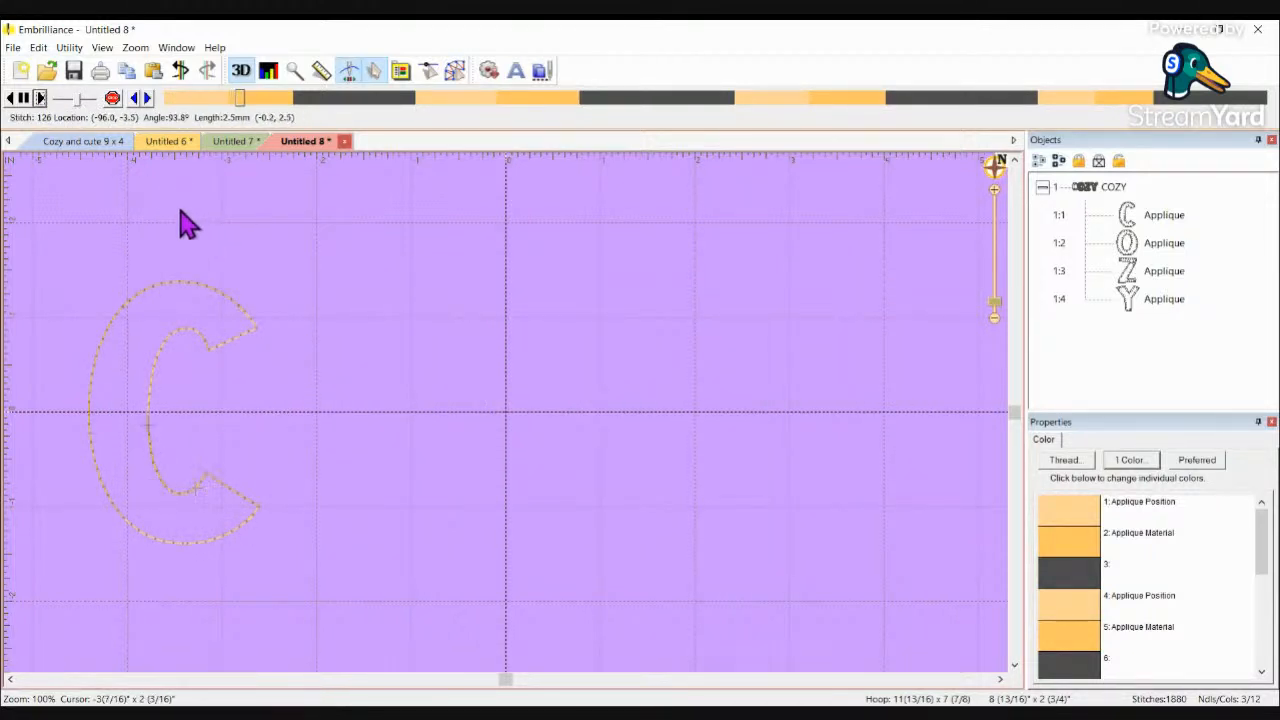
drag(79, 99, 87, 99)
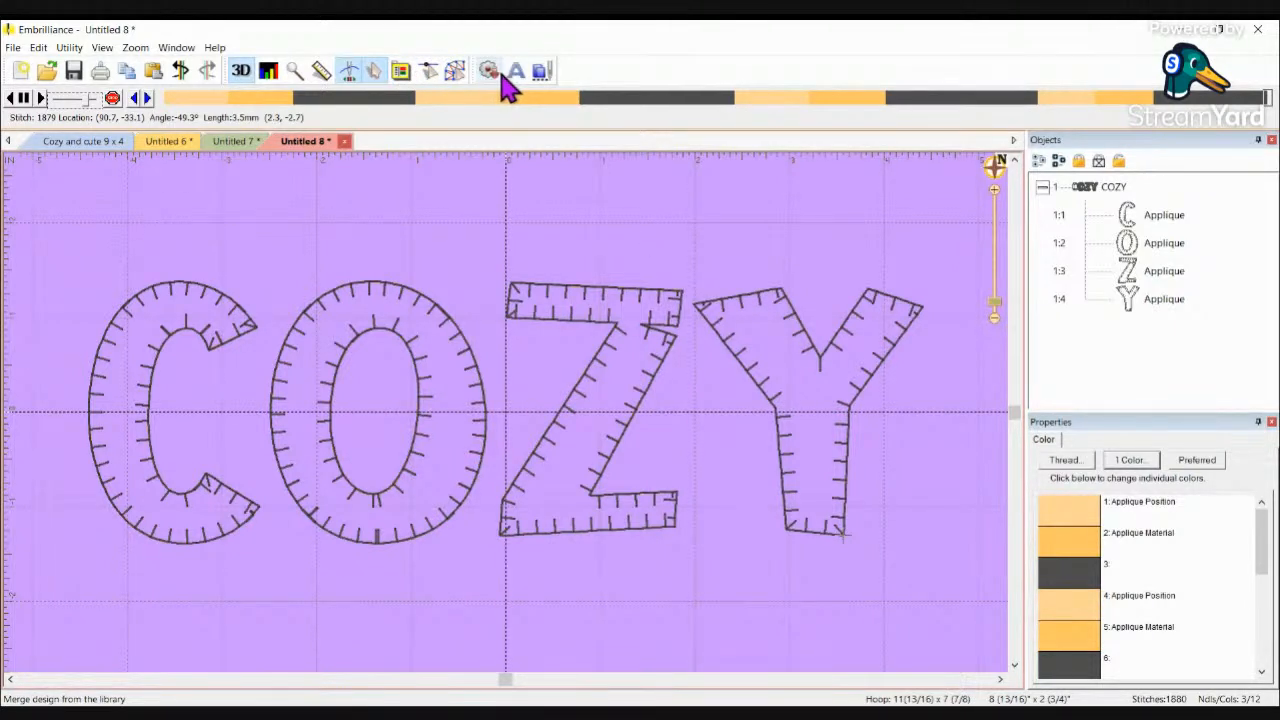
click(374, 71)
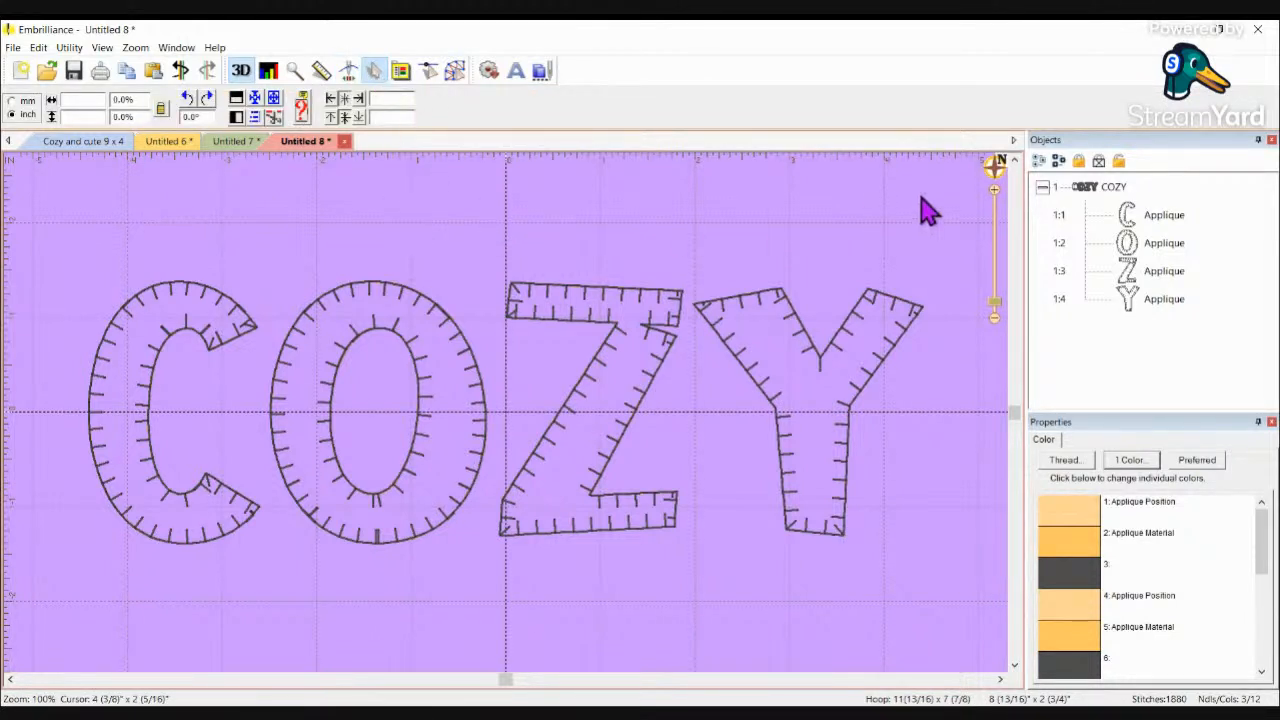
Step: Color sort the COZY applique into a new design and expand its object list
click(1110, 190)
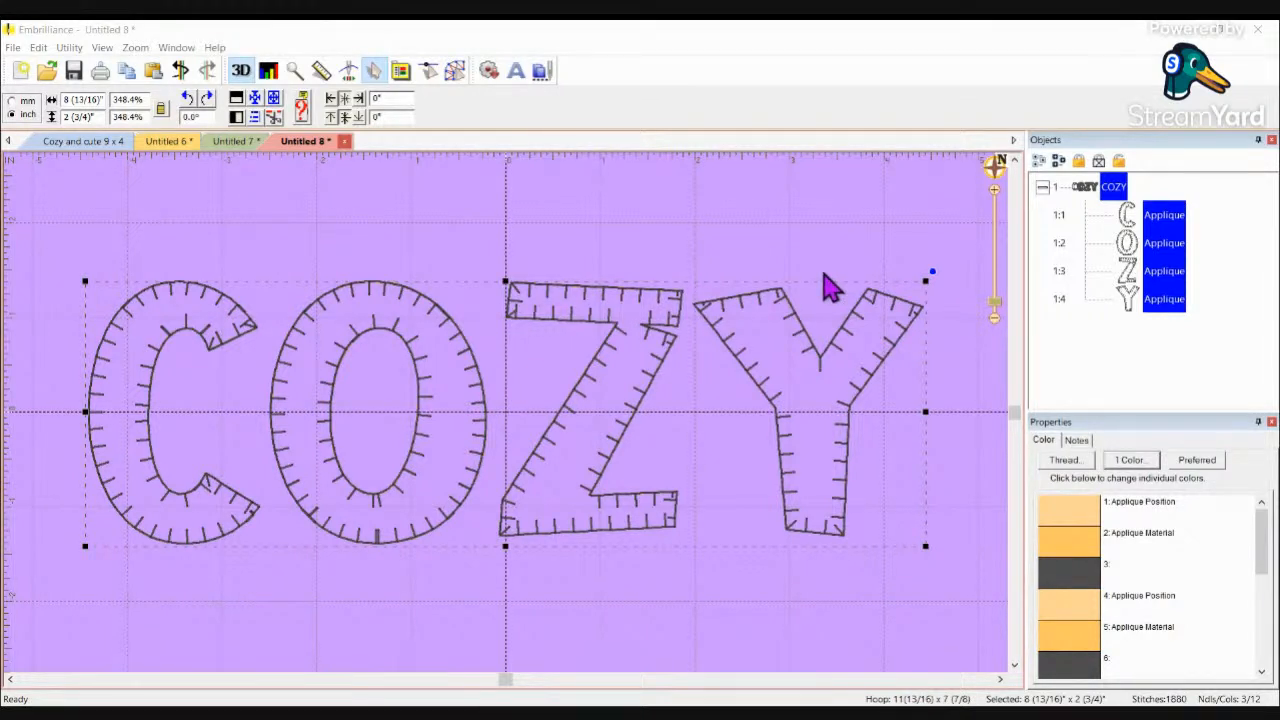
click(824, 273)
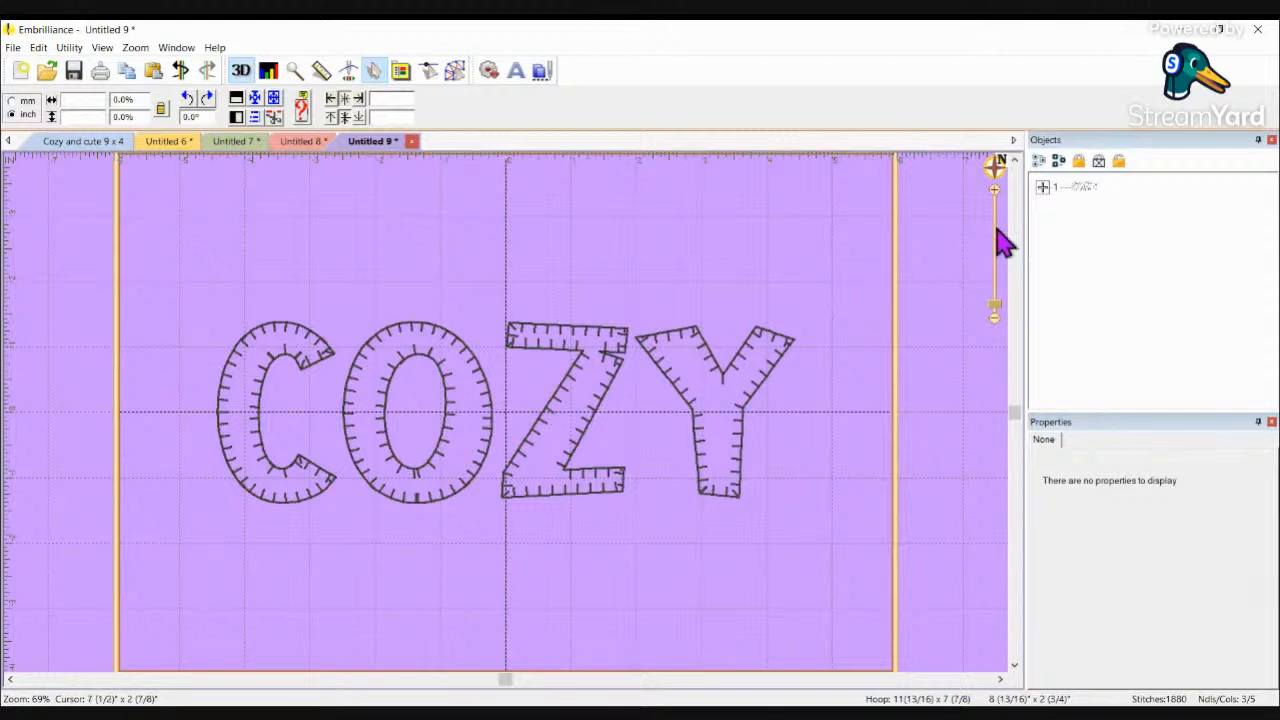
click(1043, 189)
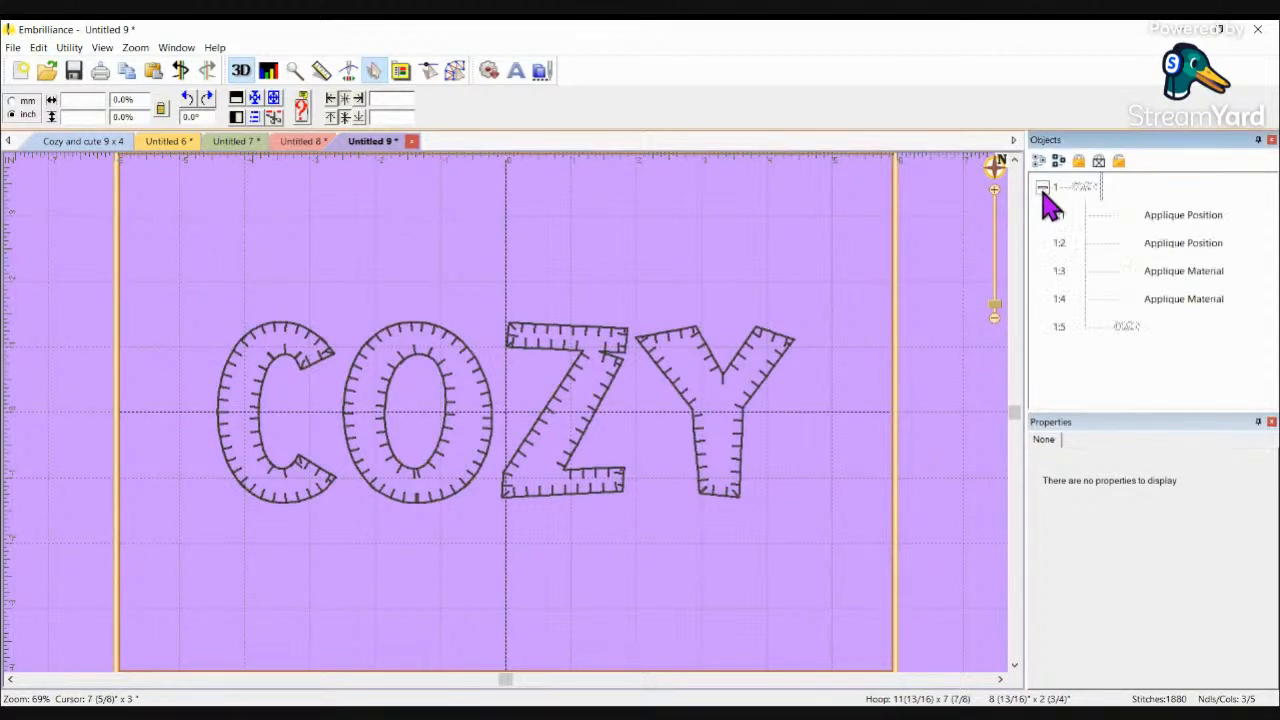
Step: Check which letters each Applique Position and Applique Material object of the sorted design covers
click(1181, 220)
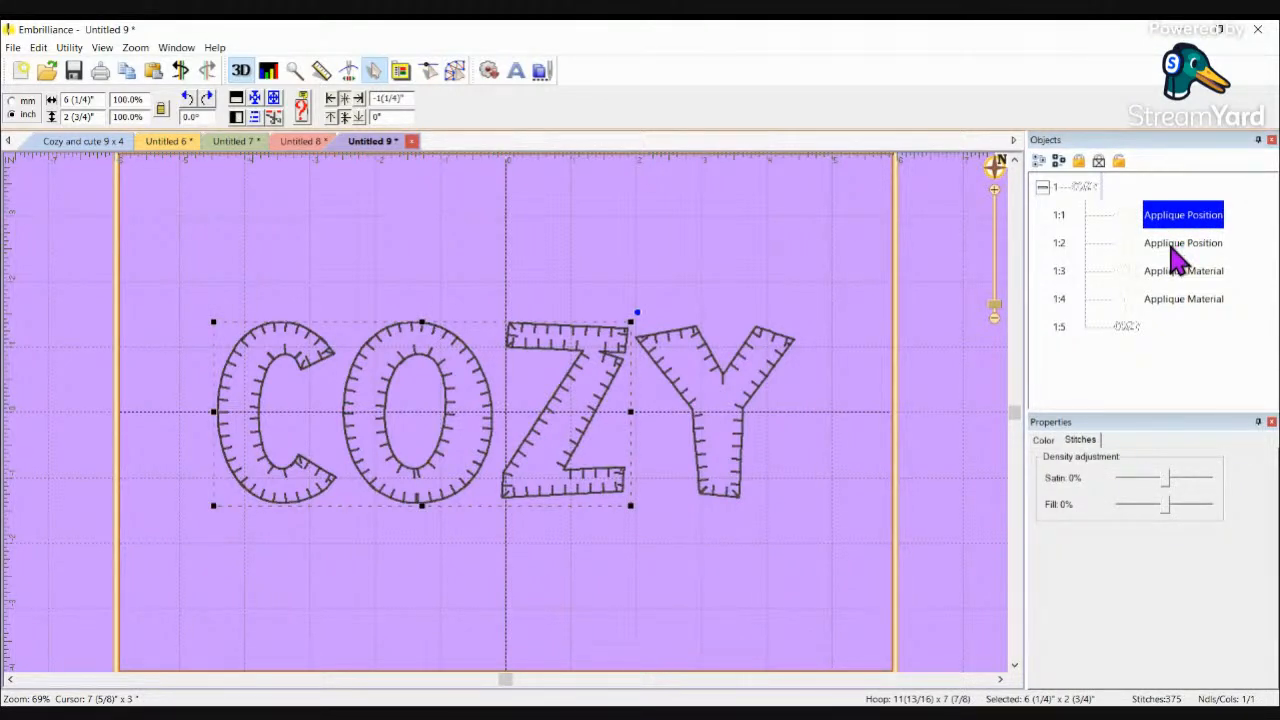
click(1180, 245)
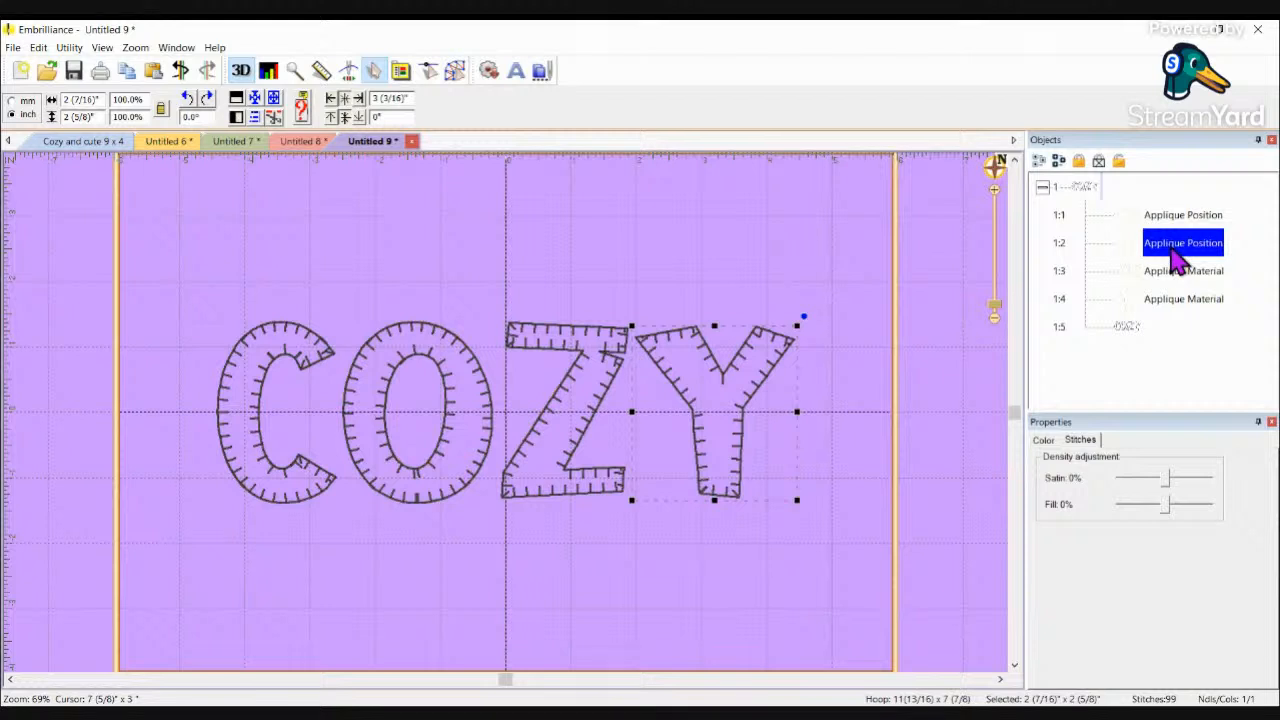
click(1170, 285)
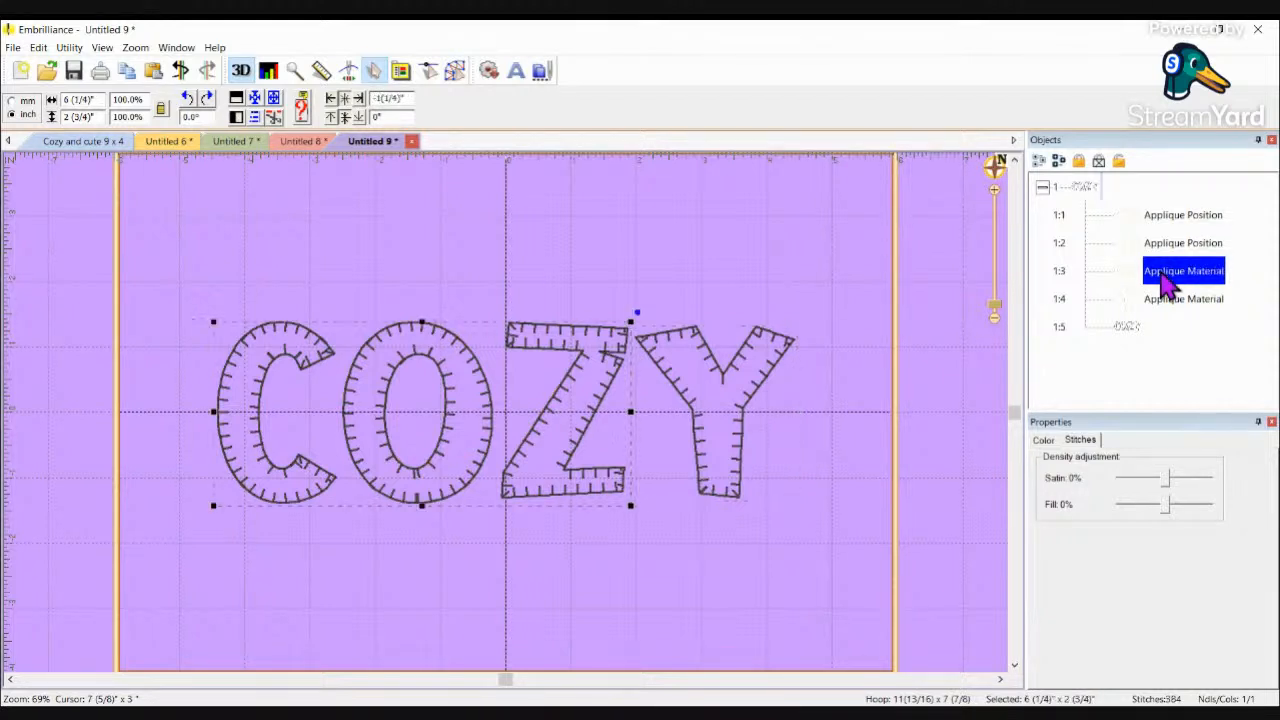
click(1165, 305)
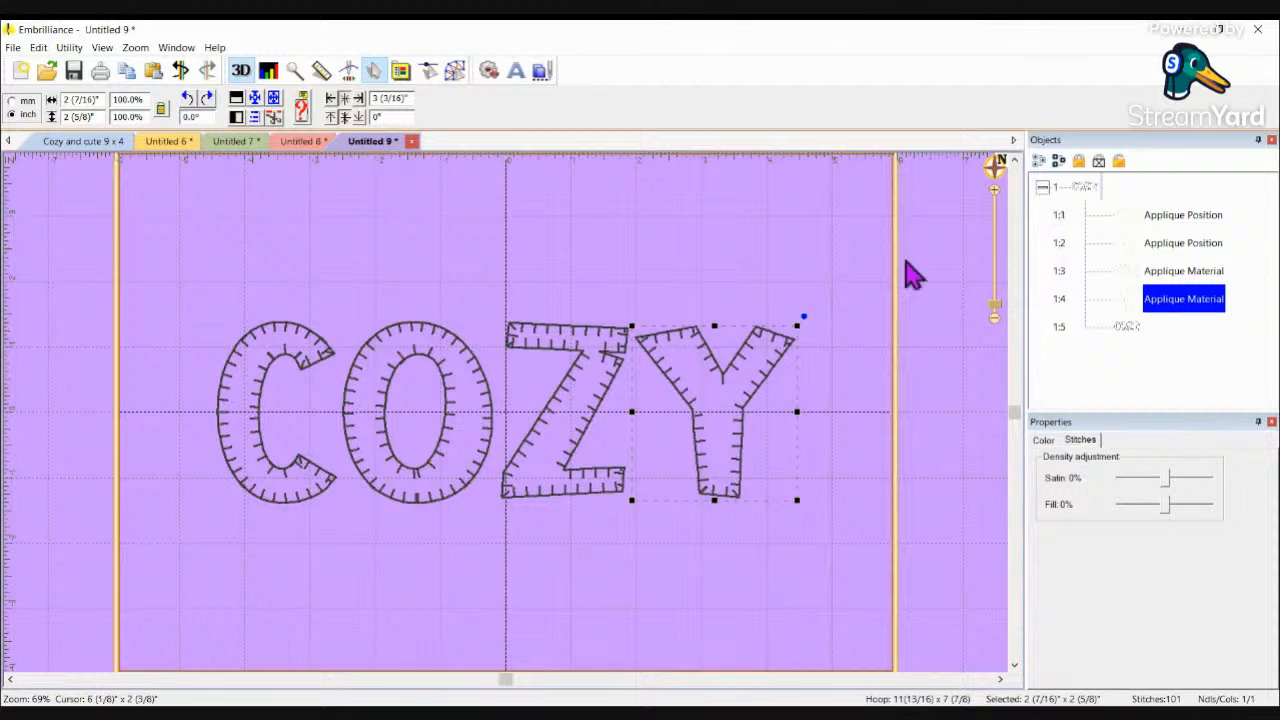
Step: Undo and redo the creation of the sorted COZY design, and expand its object list again
click(182, 72)
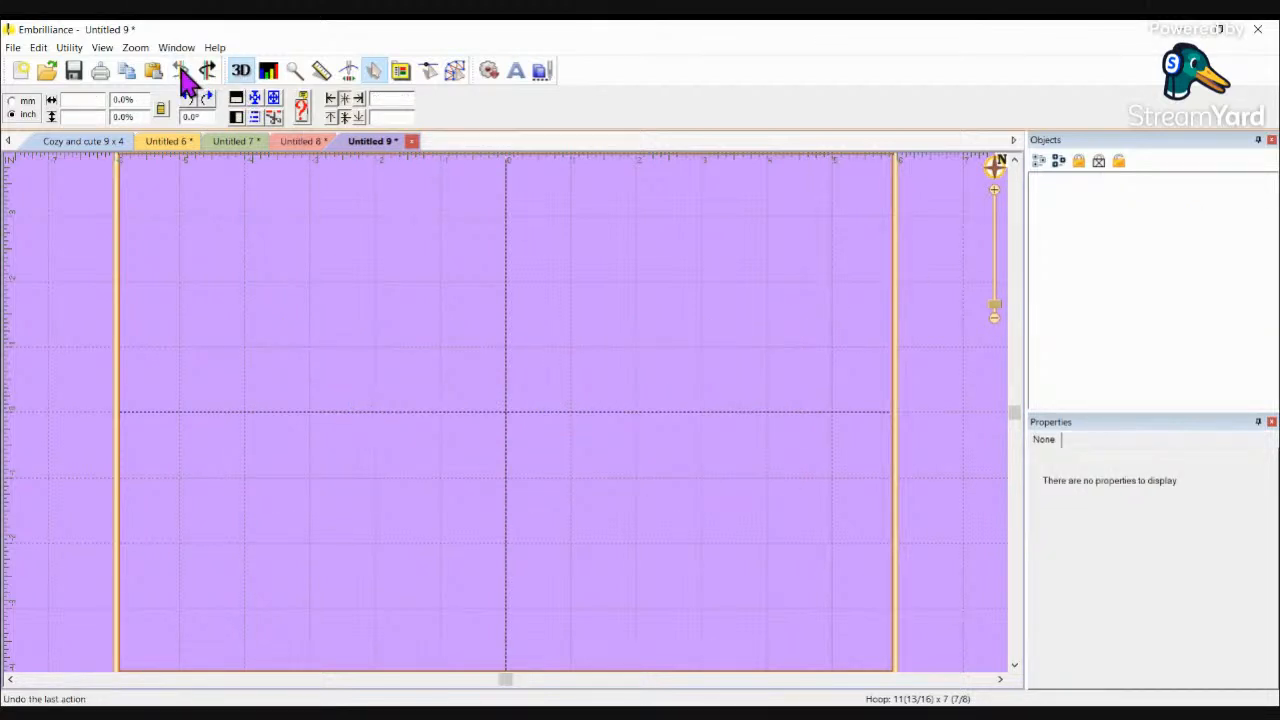
click(207, 71)
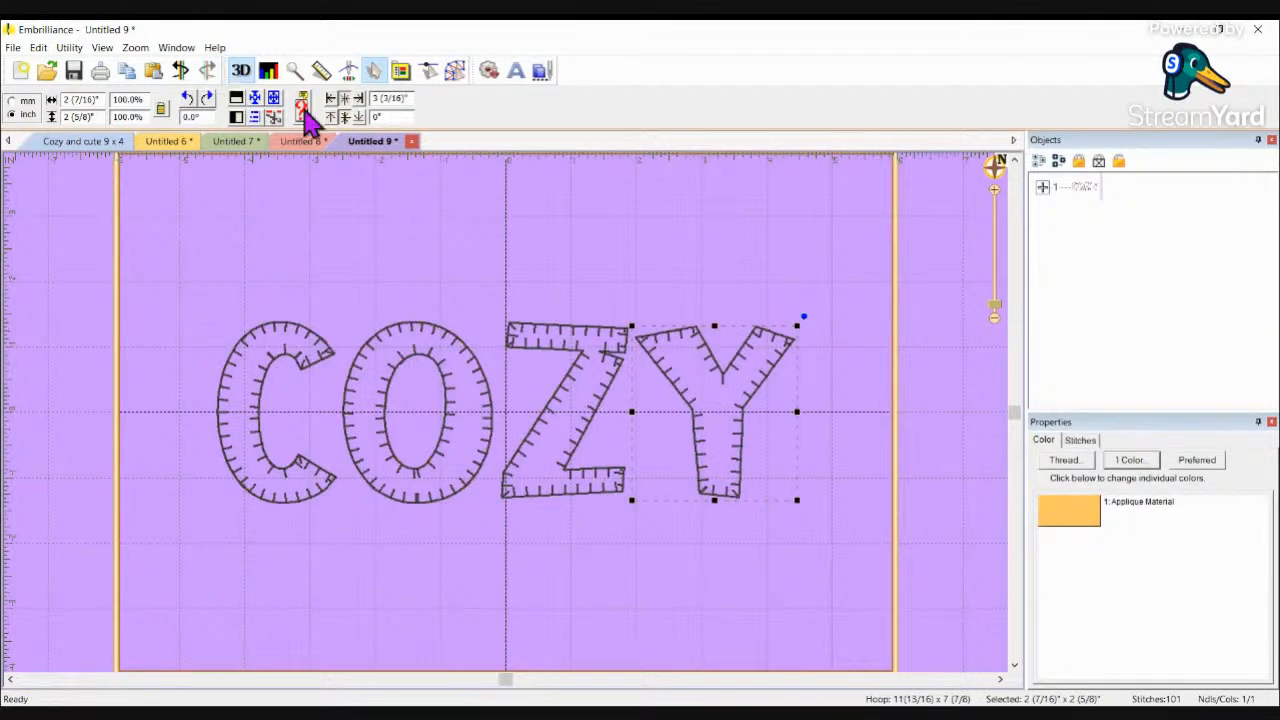
click(1043, 189)
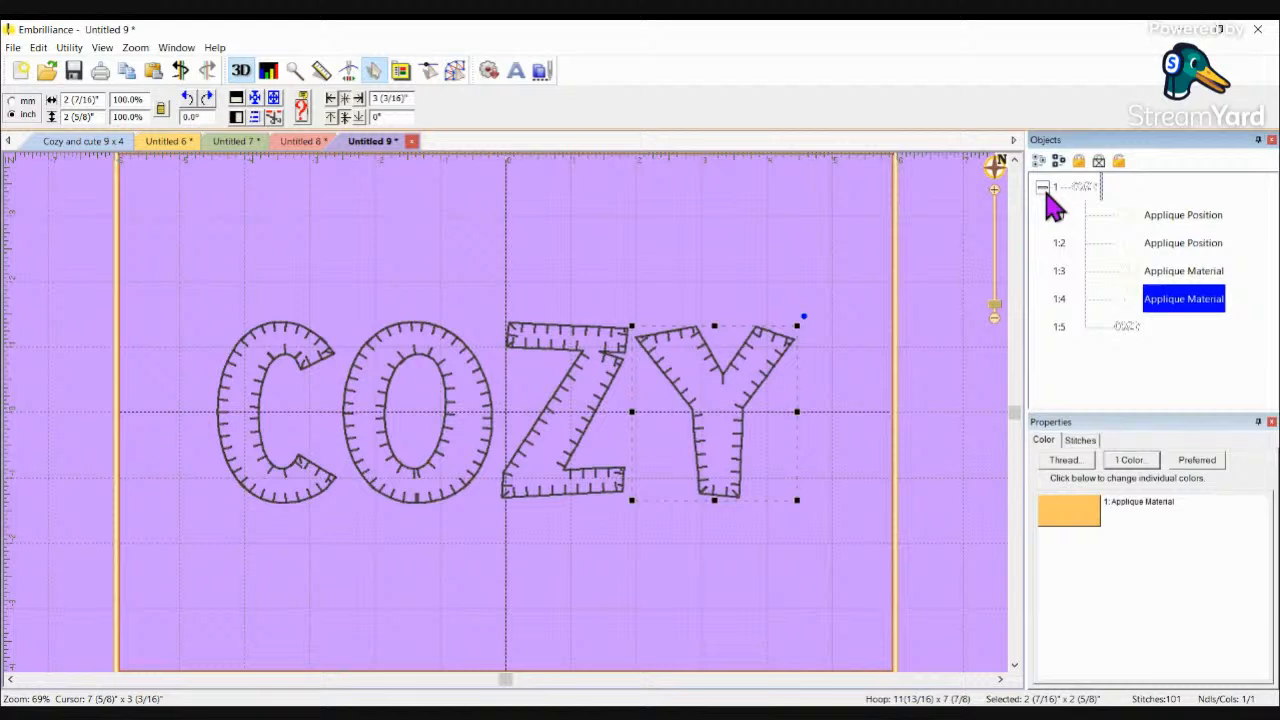
Step: Select each Applique Position and Applique Material object of the sorted design in turn to see which letters it covers
click(1153, 223)
click(1156, 243)
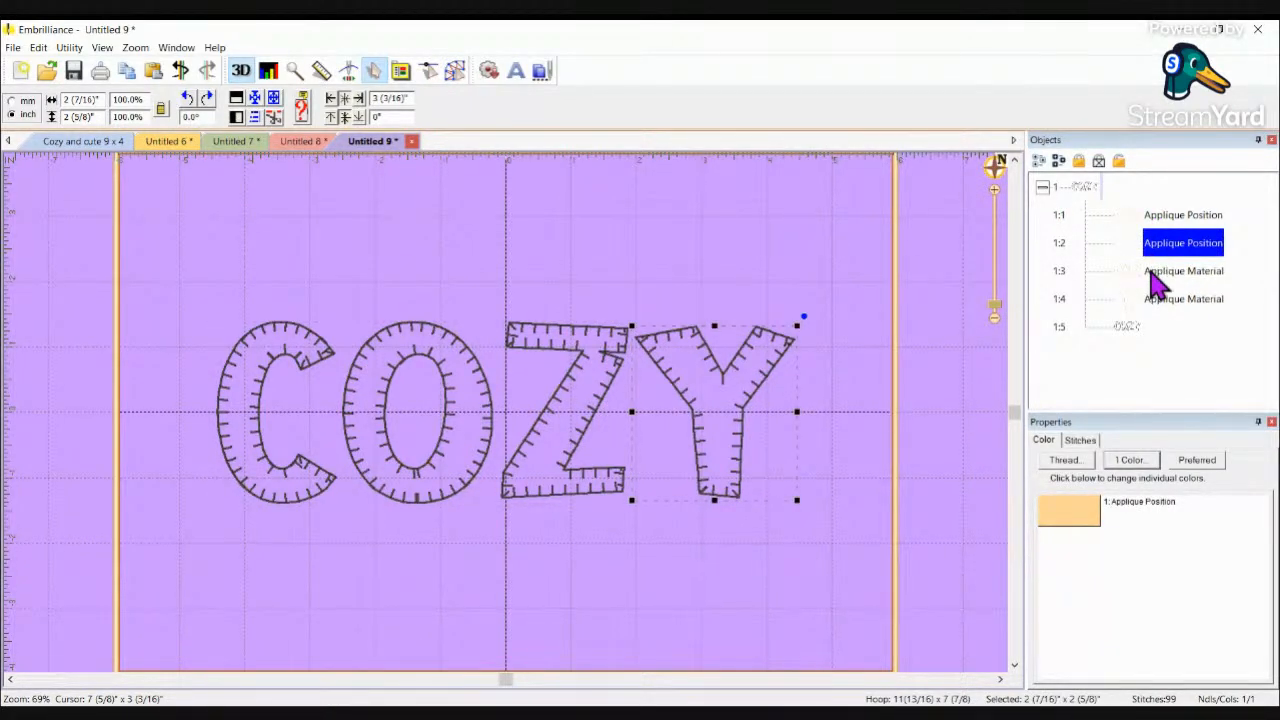
click(1155, 272)
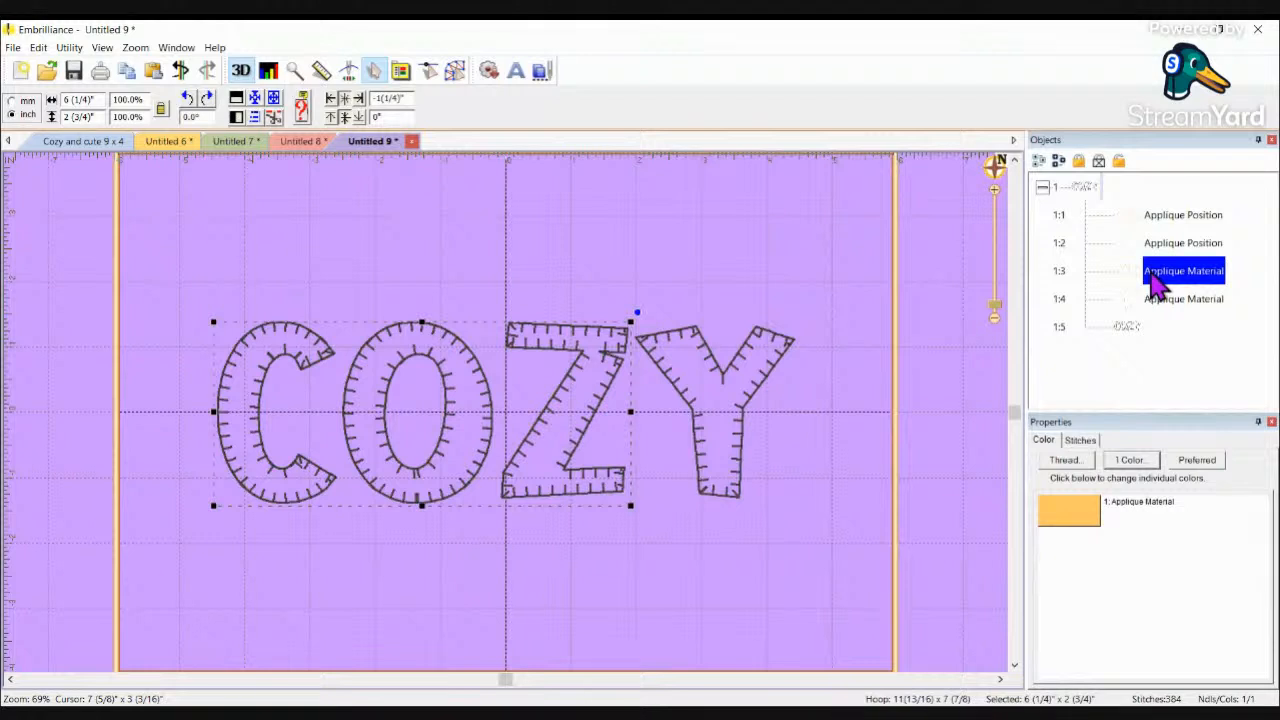
click(1155, 299)
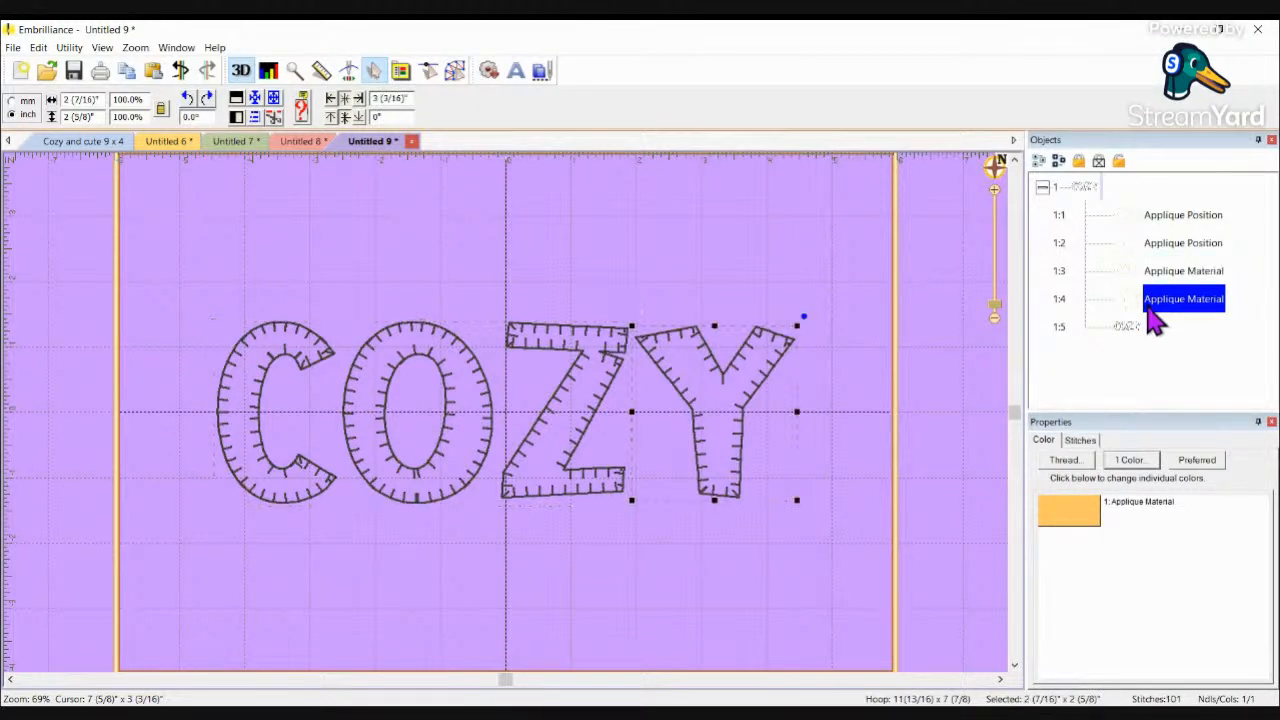
Step: Scrub through the stitch simulation of the sorted COZY design to inspect its sewing order, and return to selection mode
click(354, 76)
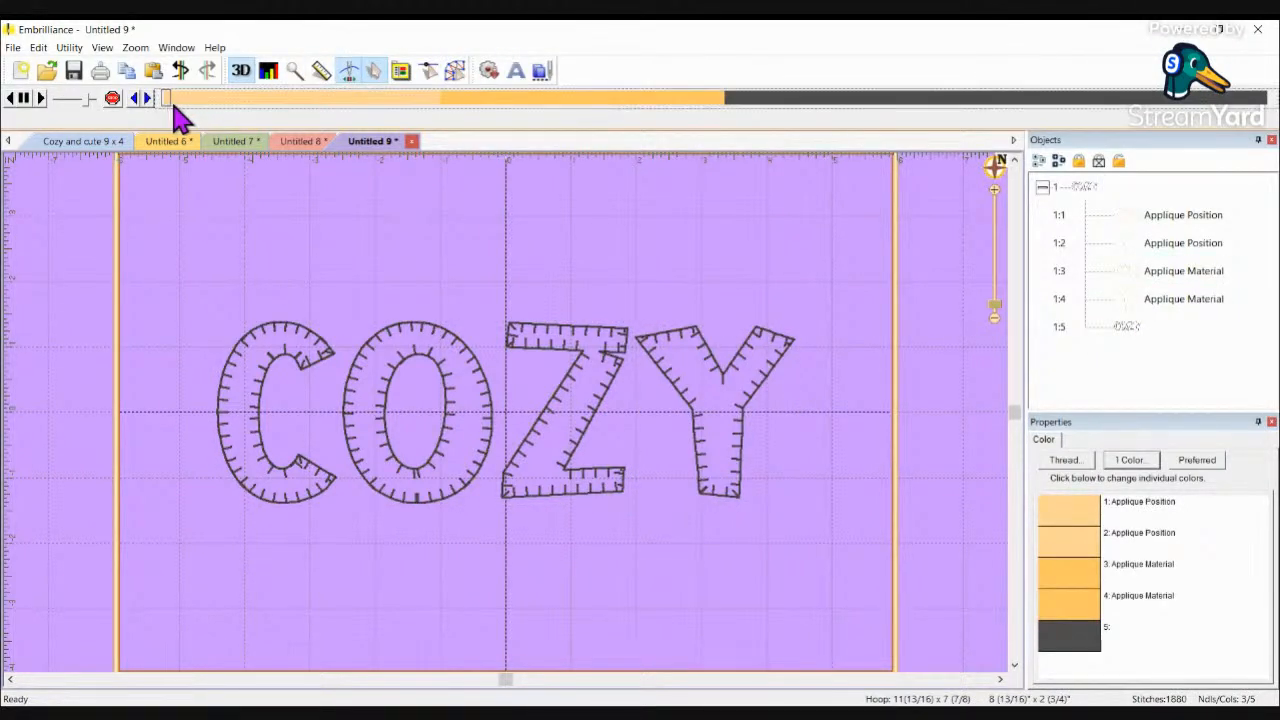
mouse_move(172, 108)
mouse_down()
mouse_move(177, 123)
mouse_move(306, 114)
mouse_move(509, 174)
mouse_move(709, 134)
mouse_move(947, 110)
mouse_move(1189, 115)
mouse_up()
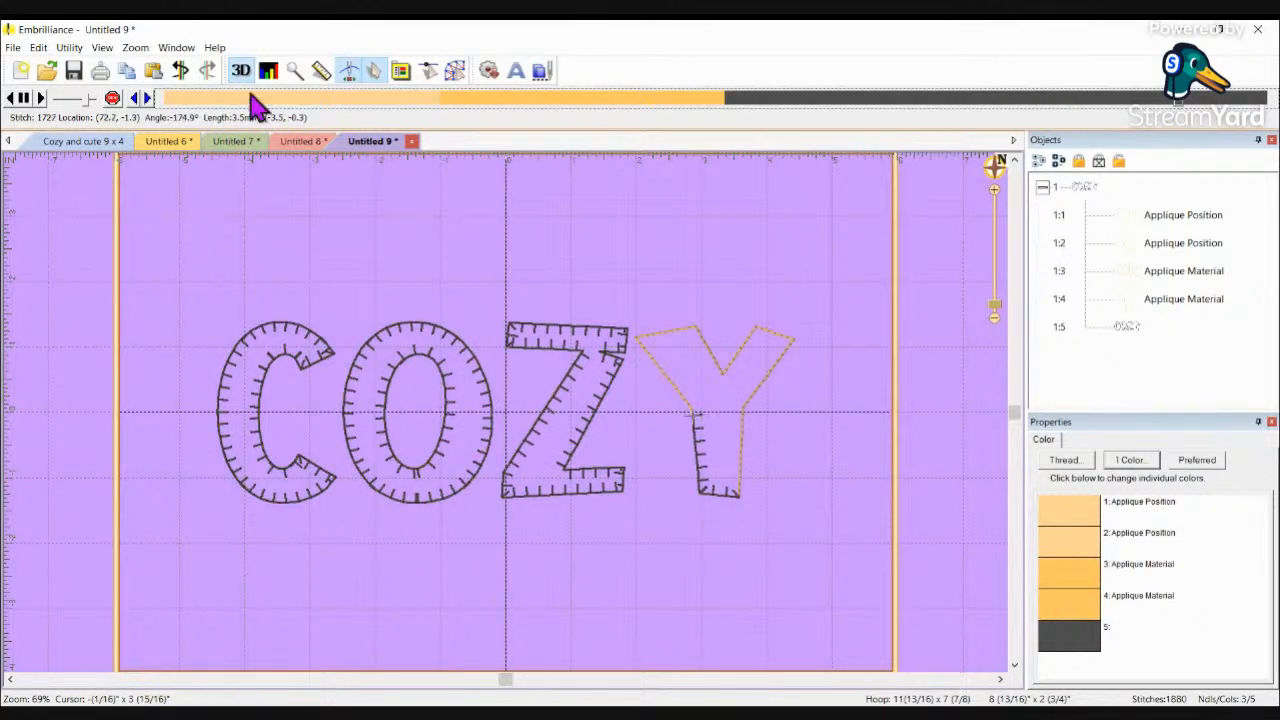
click(376, 78)
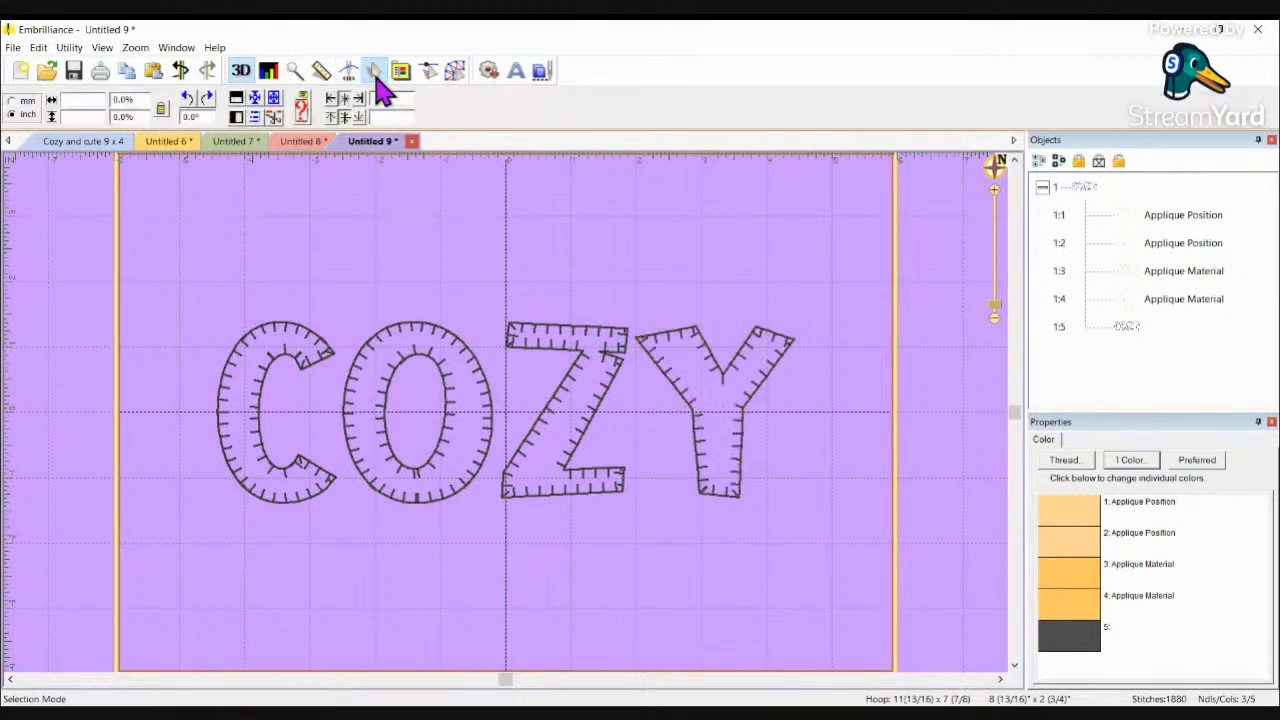
Step: Add the lettering "and cute" in the MUE_Magnolia_1in font and place it just below the COZY word
click(518, 78)
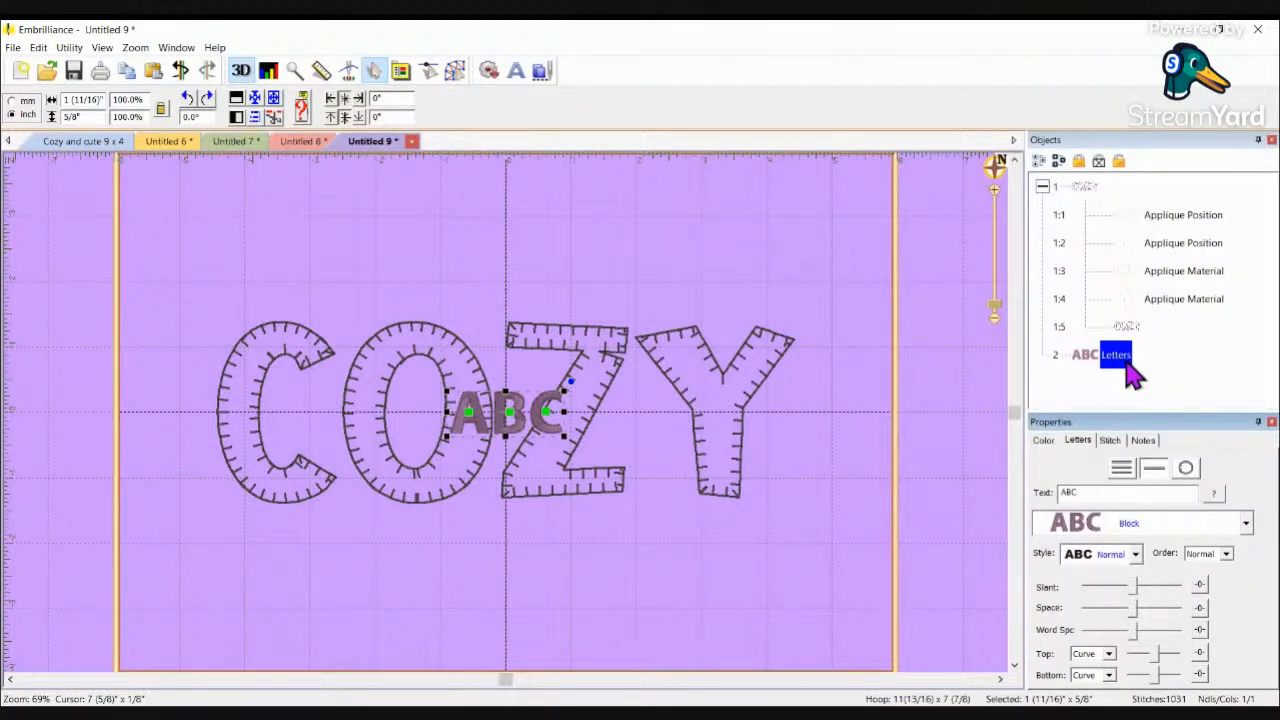
click(1120, 216)
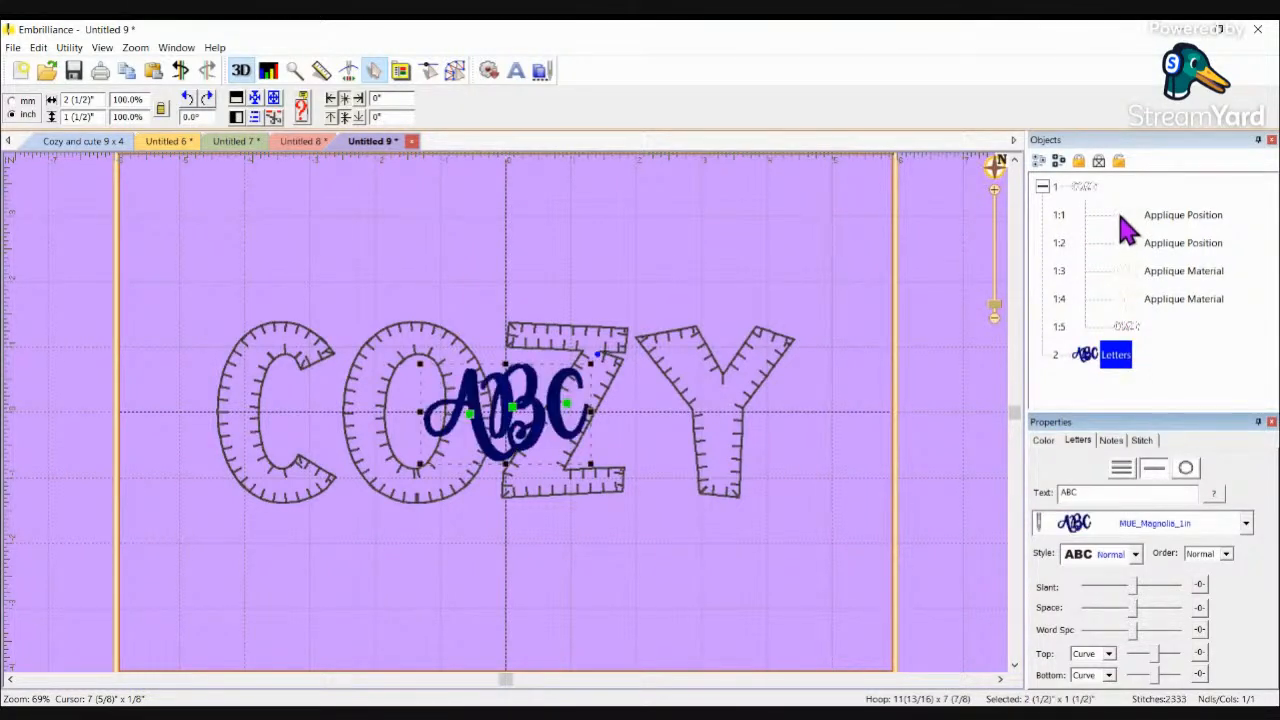
double_click(1070, 490)
text(and cute)
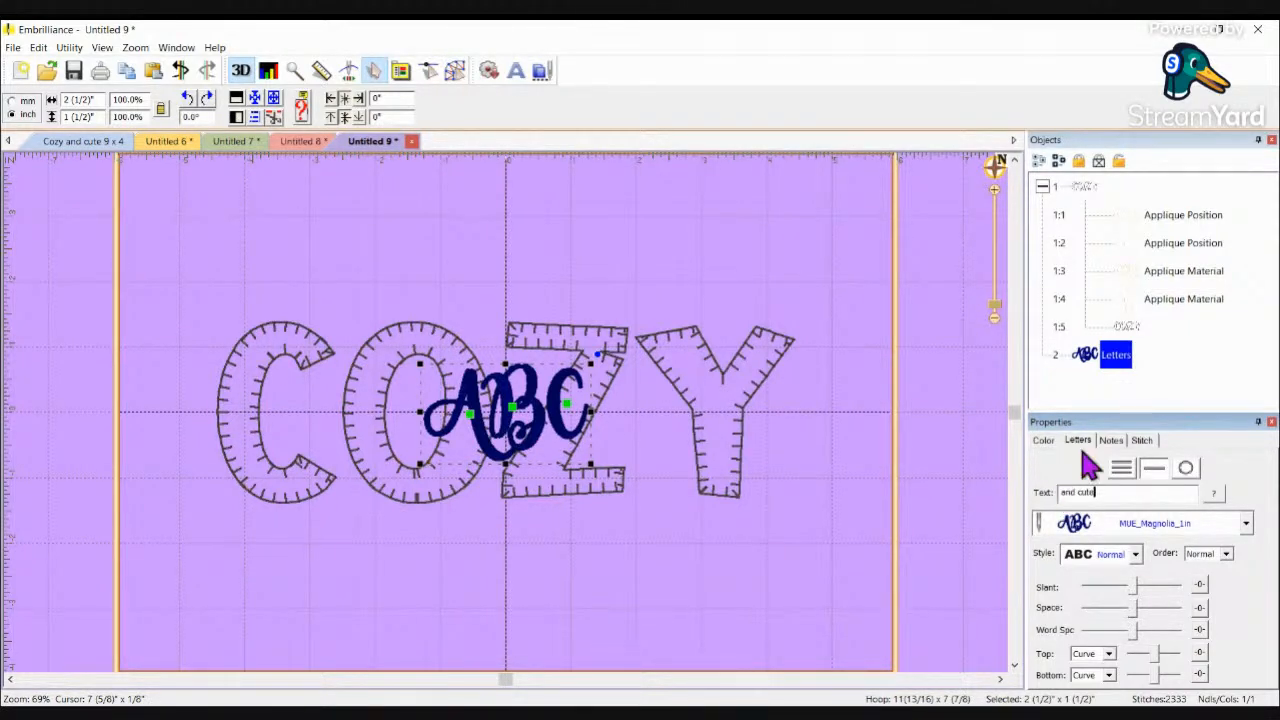
key(Return)
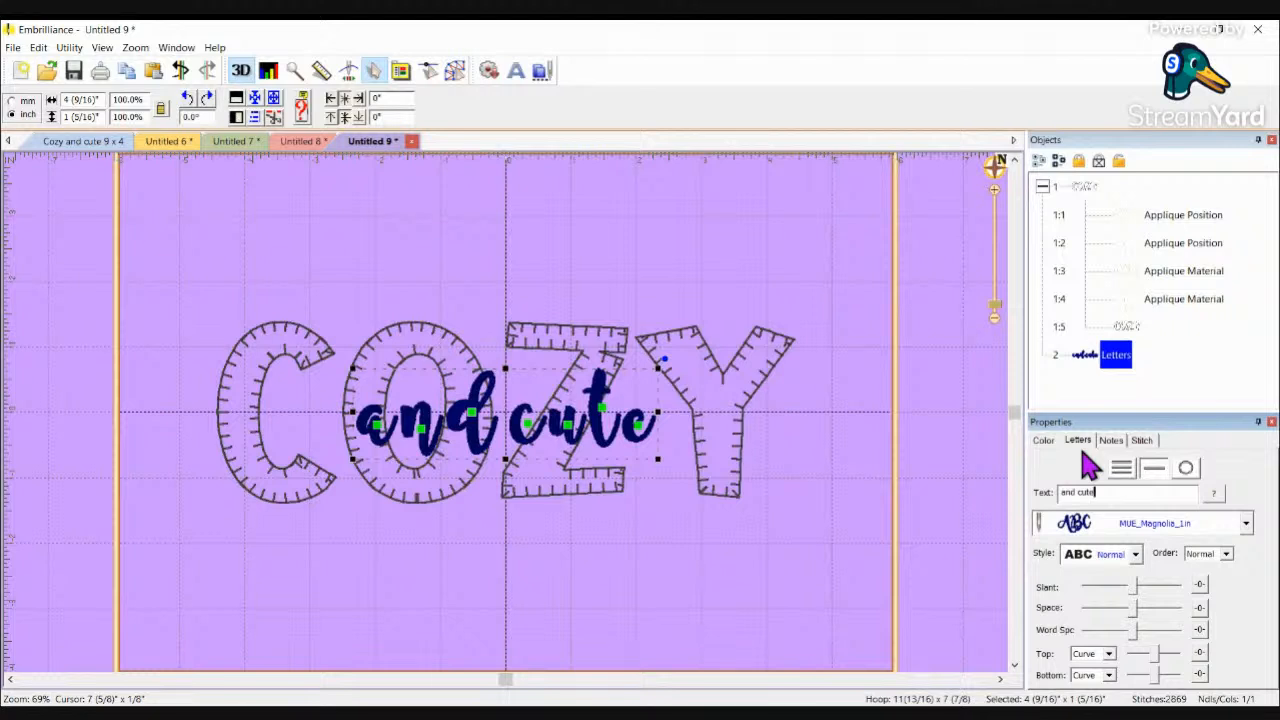
drag(519, 442, 545, 570)
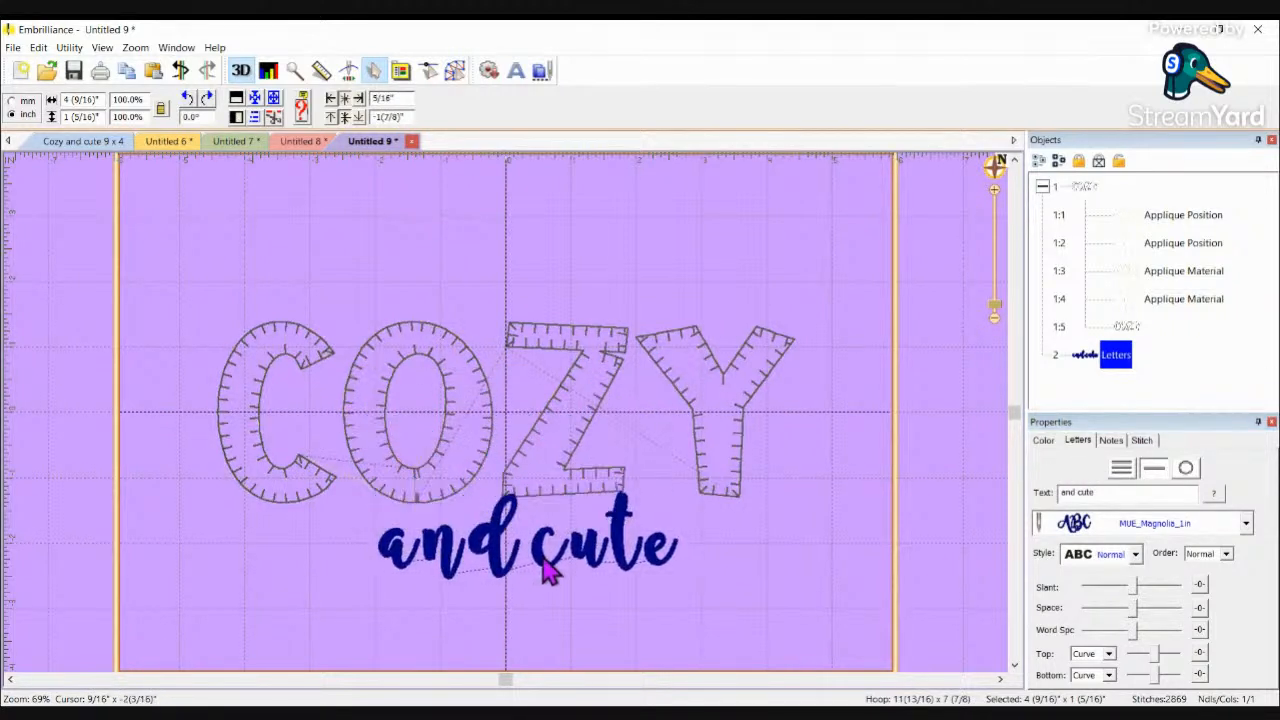
click(602, 606)
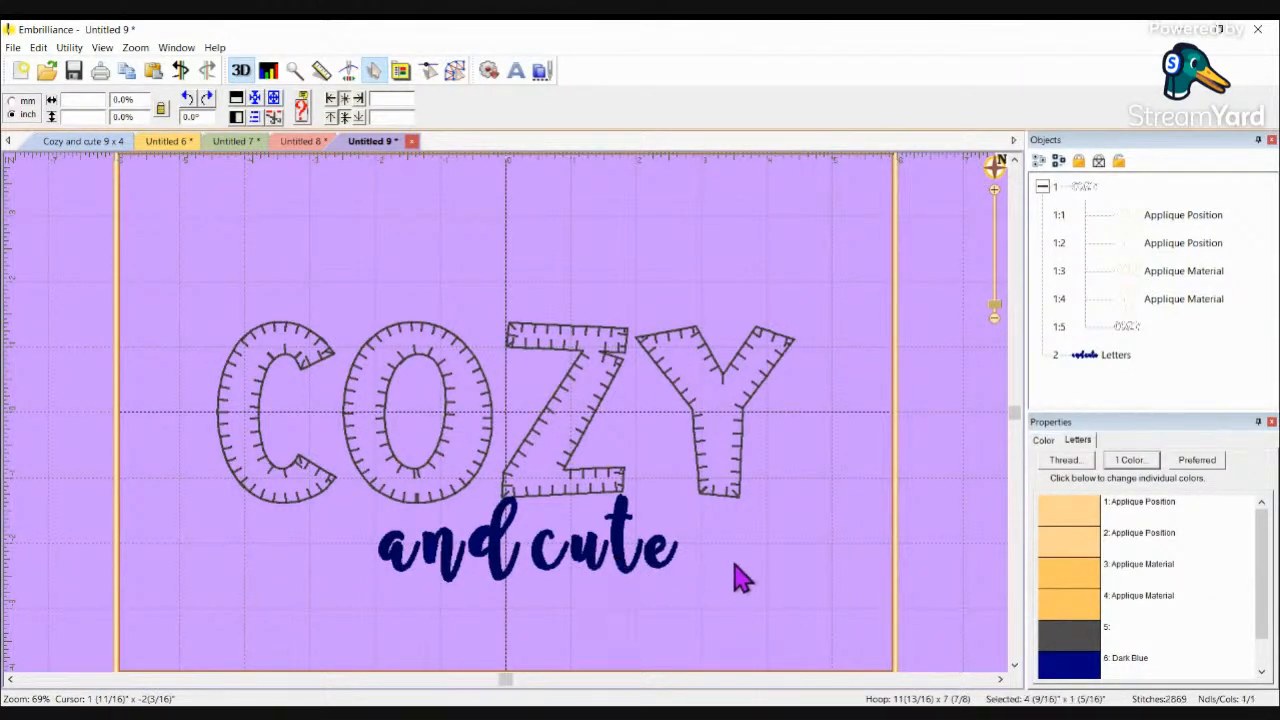
Step: Nudge the letter n of "and" left to about -1 1/8" horizontally so it joins the a
click(700, 558)
click(453, 568)
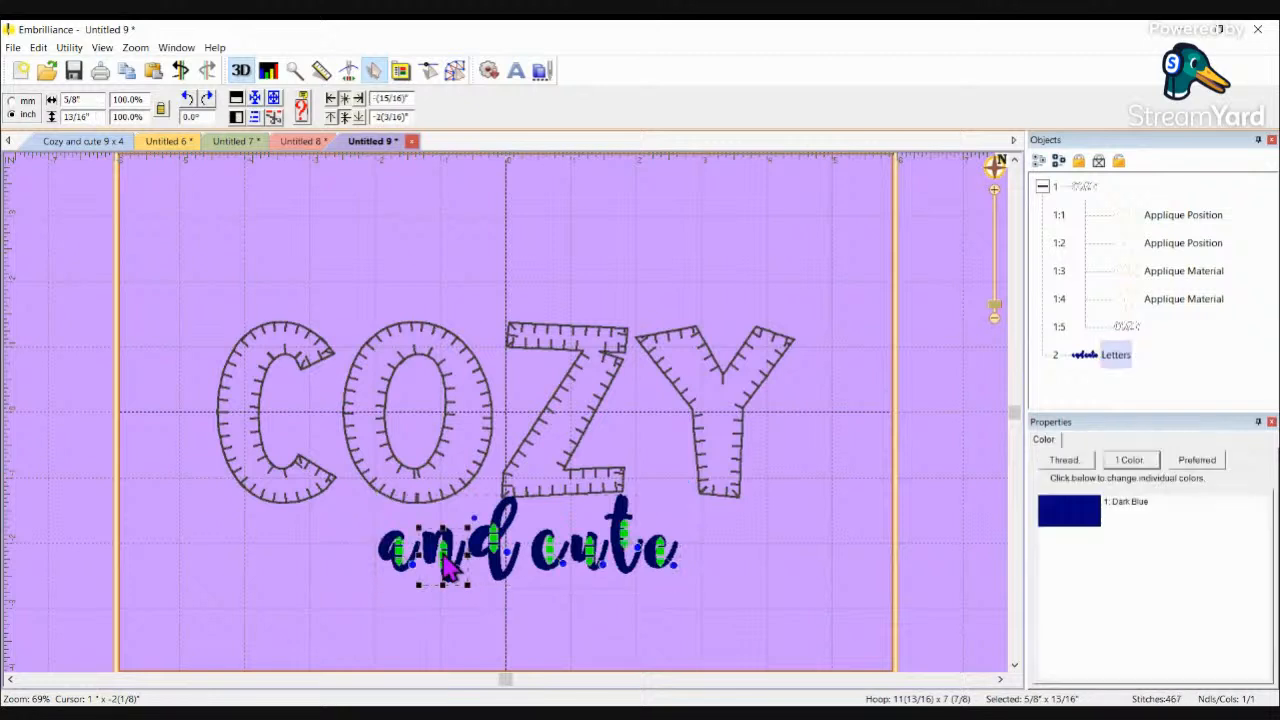
key(Left)
key(Left)
key(Left)
key(Left)
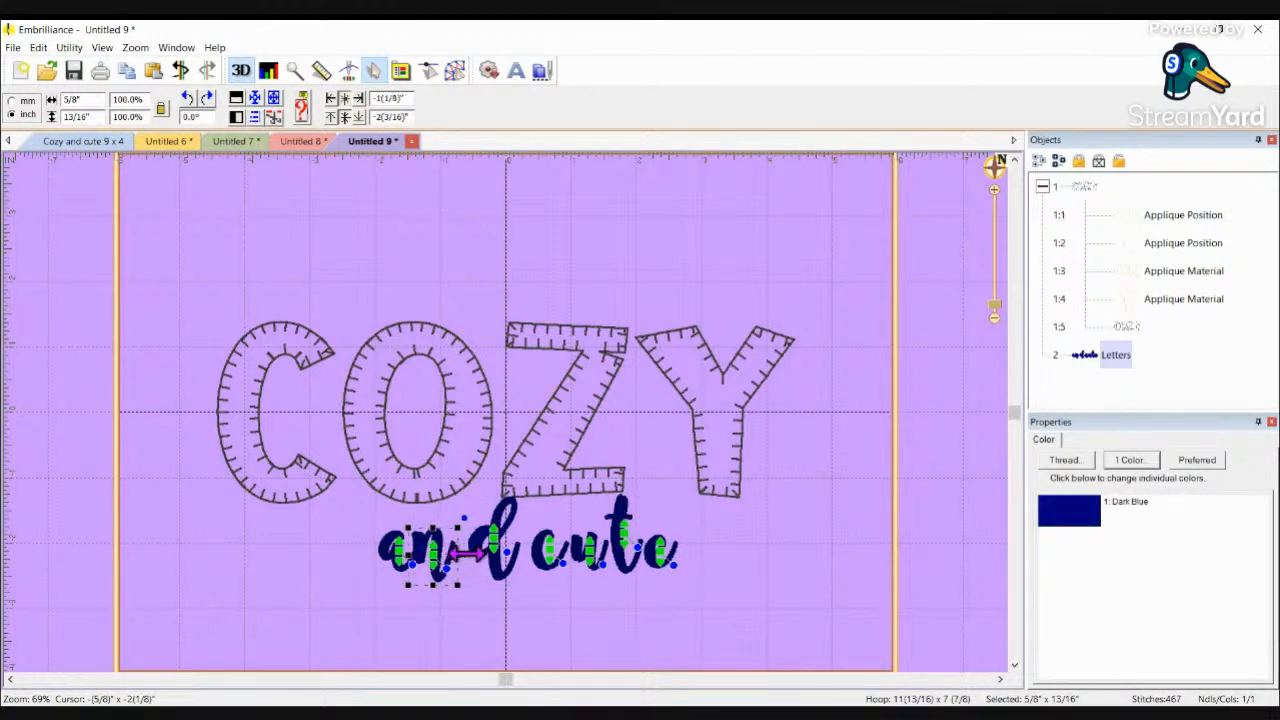
Step: Nudge the letter d of "and" left to about -7/16" horizontally so it joins the n
click(520, 560)
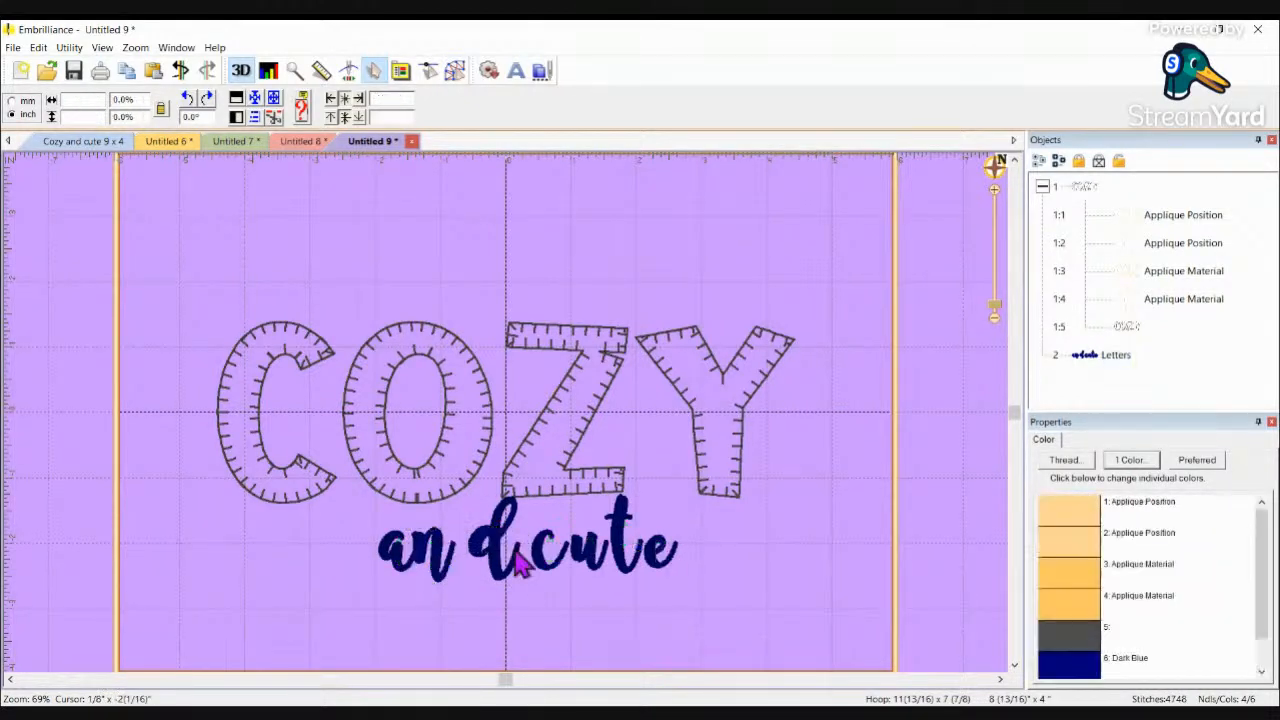
click(495, 558)
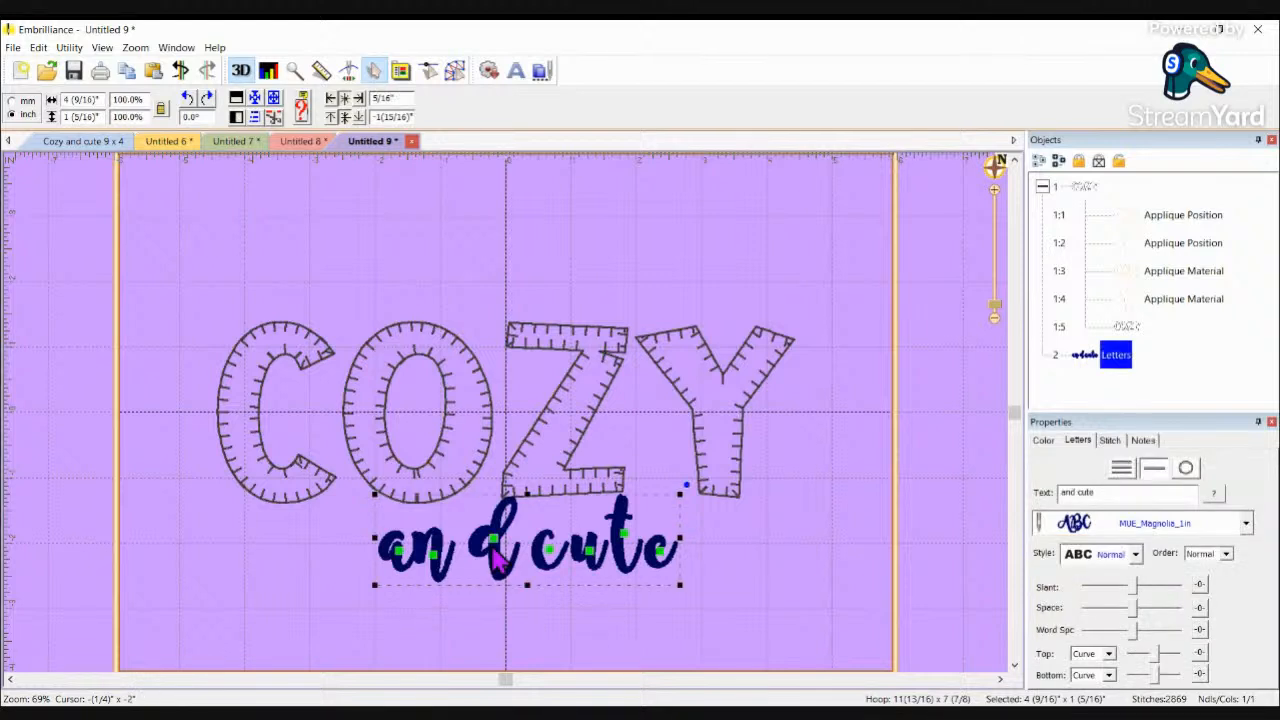
click(494, 540)
key(Left)
key(Left)
key(Left)
key(Left)
key(Left)
key(Left)
key(Left)
key(Left)
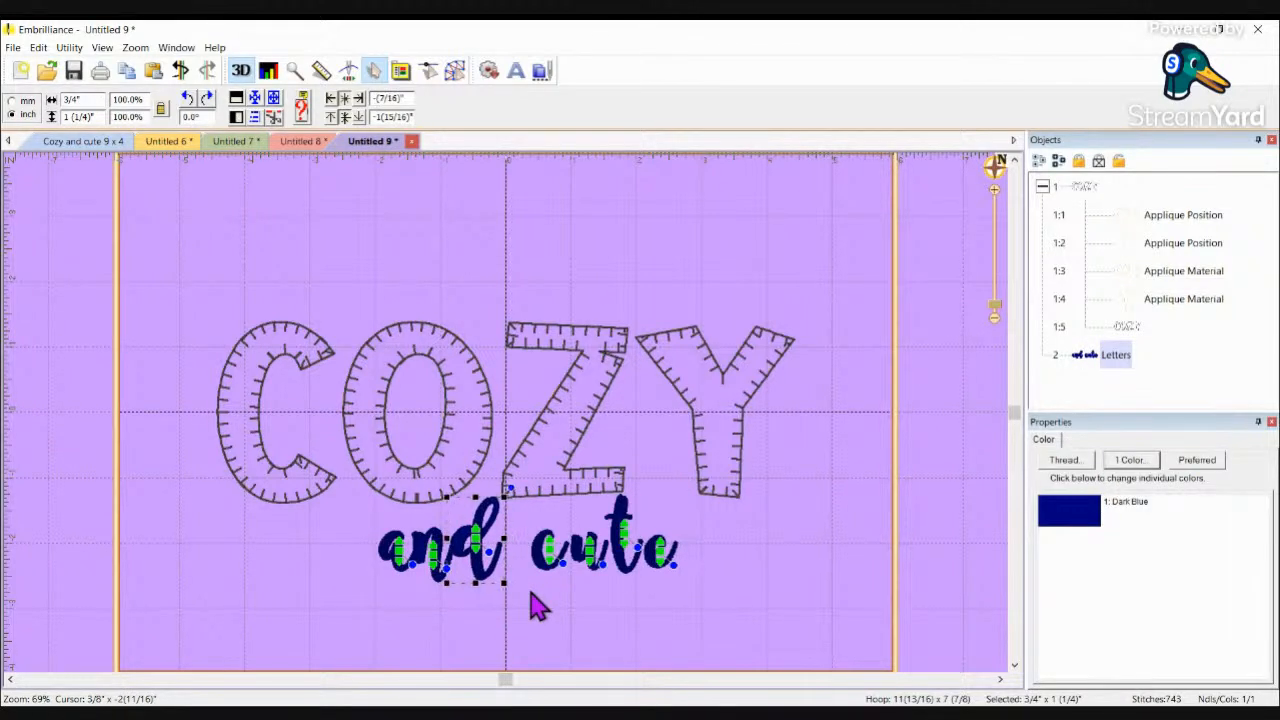
Step: Nudge the letter c of "cute" left to about 5/16" horizontally, closing the gap after "and"
click(540, 555)
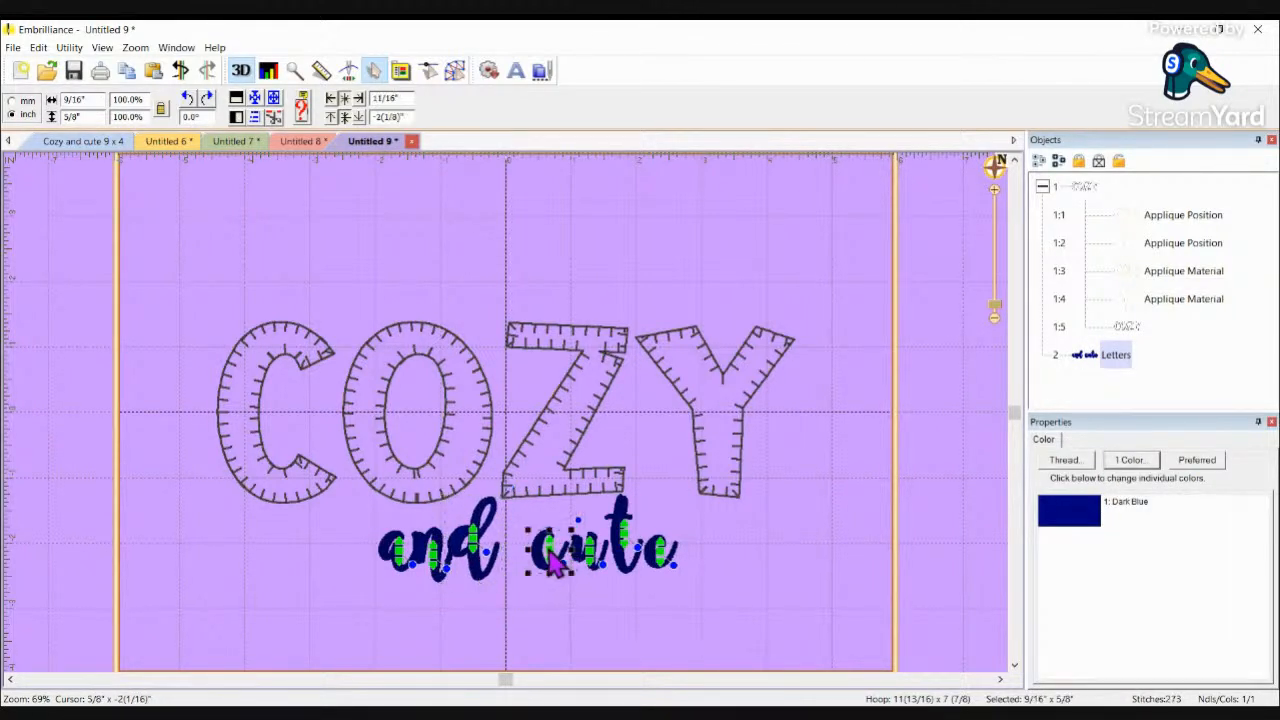
key(Left)
key(Left)
key(Left)
key(Left)
key(Left)
key(Left)
key(Left)
key(Left)
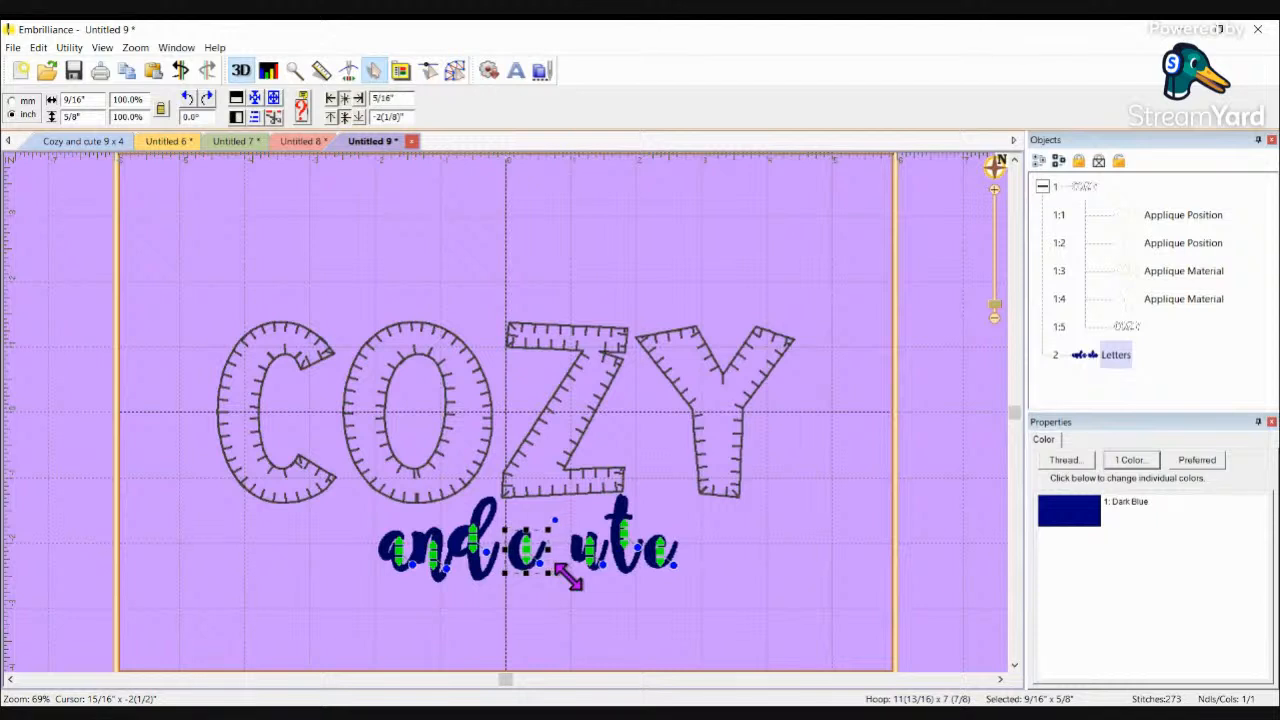
Step: Nudge the letter u of "cute" left to about 3/4" horizontally so it joins the c
click(594, 566)
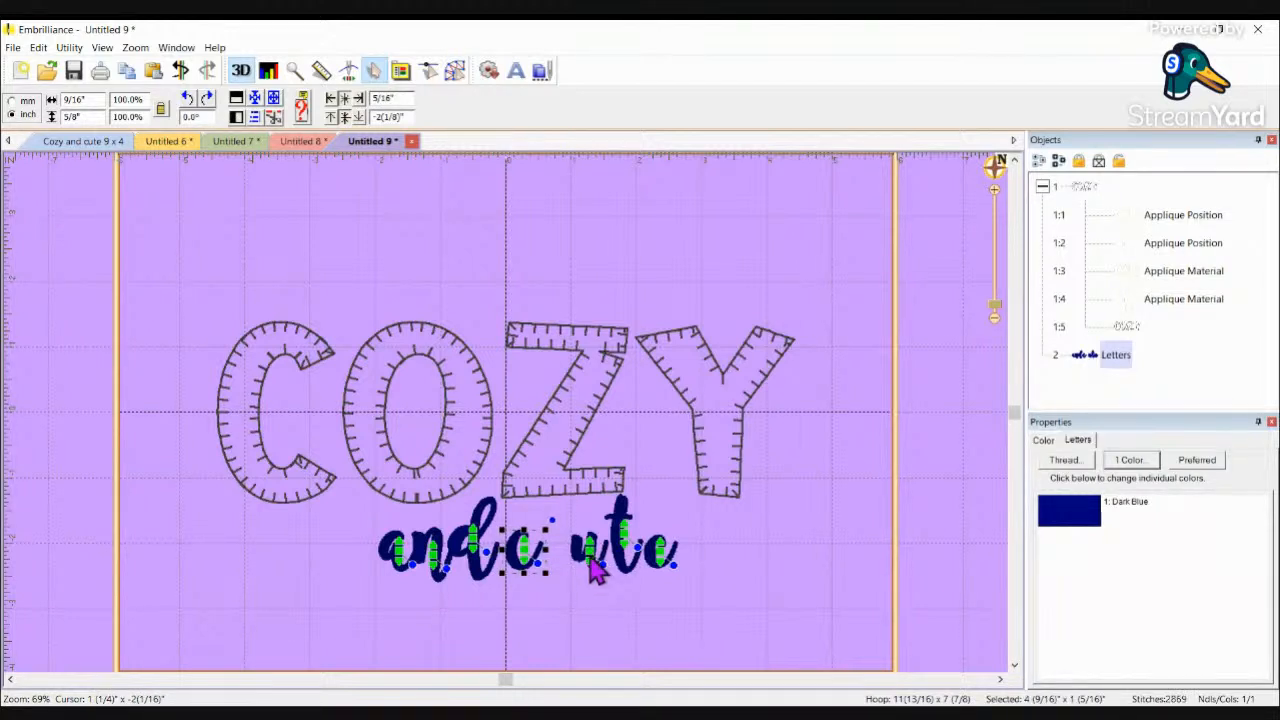
click(591, 556)
key(Left)
key(Left)
key(Left)
key(Left)
key(Left)
key(Left)
key(Left)
key(Left)
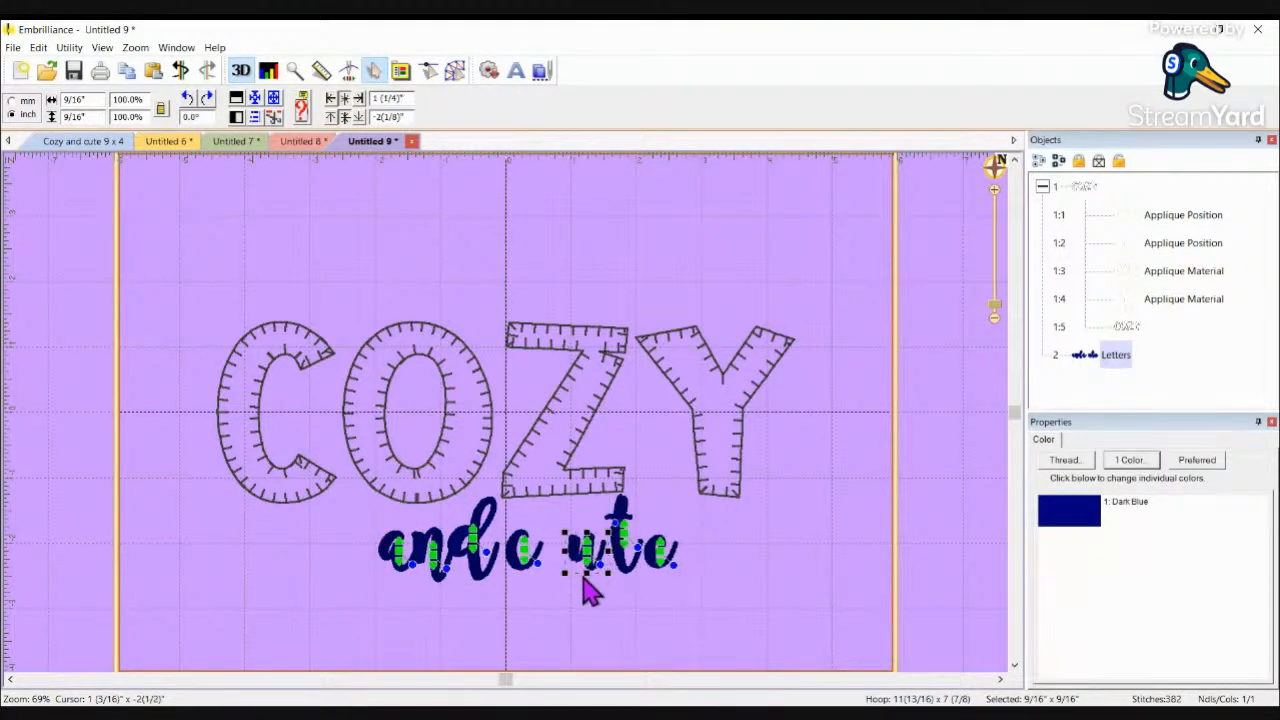
key(Left)
key(Left)
key(Left)
key(Left)
key(Left)
key(Left)
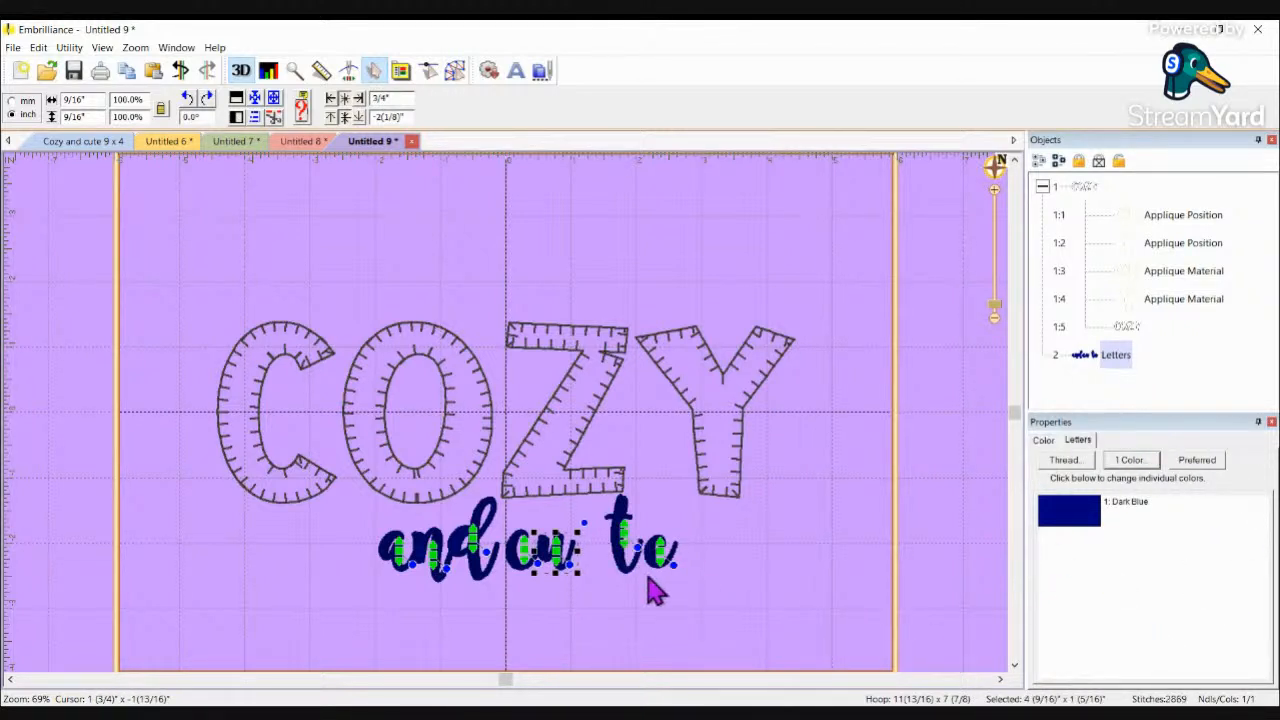
Step: Nudge the letter t of "cute" left to about 1 1/8" horizontally so it joins the u
click(657, 580)
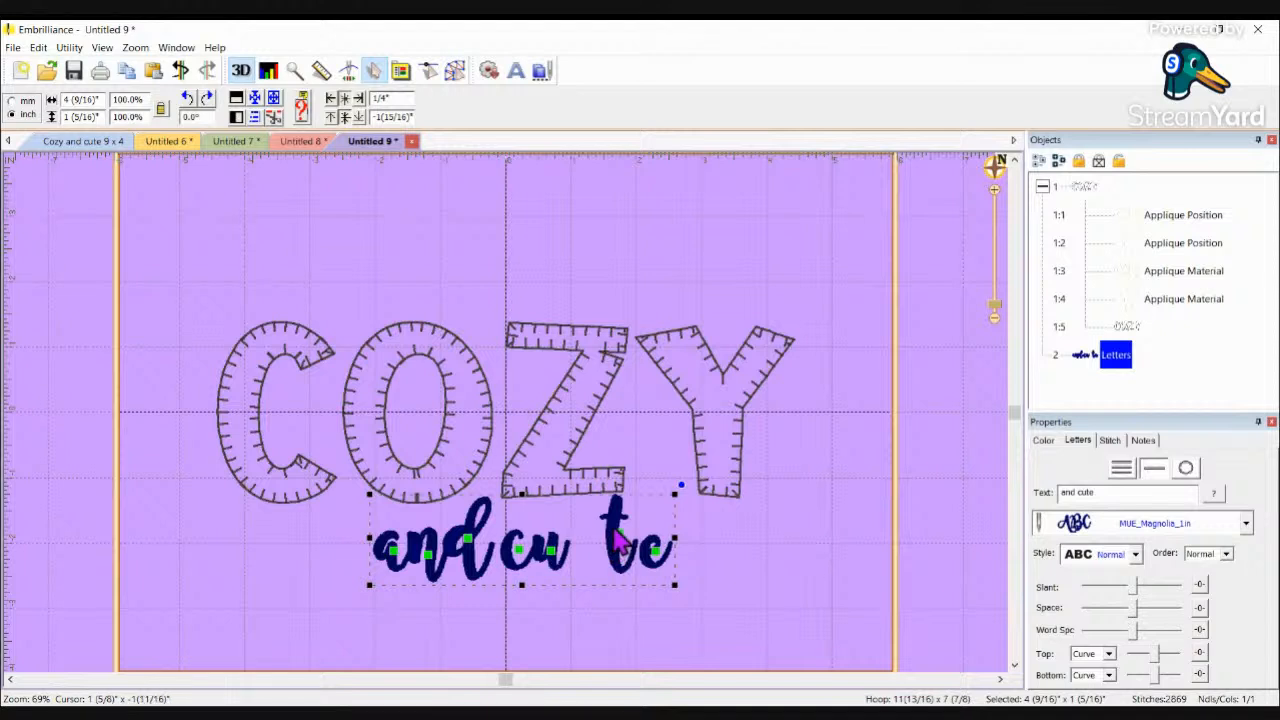
click(618, 536)
key(Left)
key(Left)
key(Left)
key(Left)
key(Left)
key(Left)
key(Left)
key(Left)
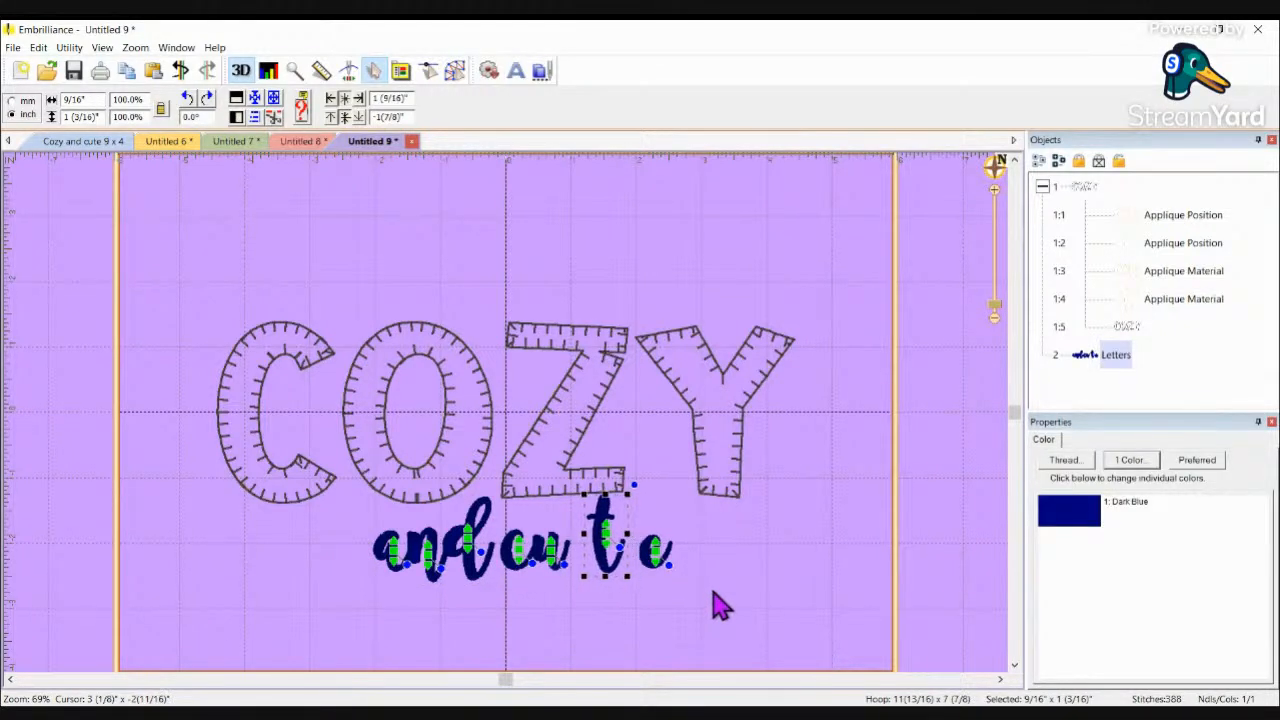
key(Left)
key(Left)
key(Left)
key(Left)
key(Left)
key(Left)
key(Left)
key(Left)
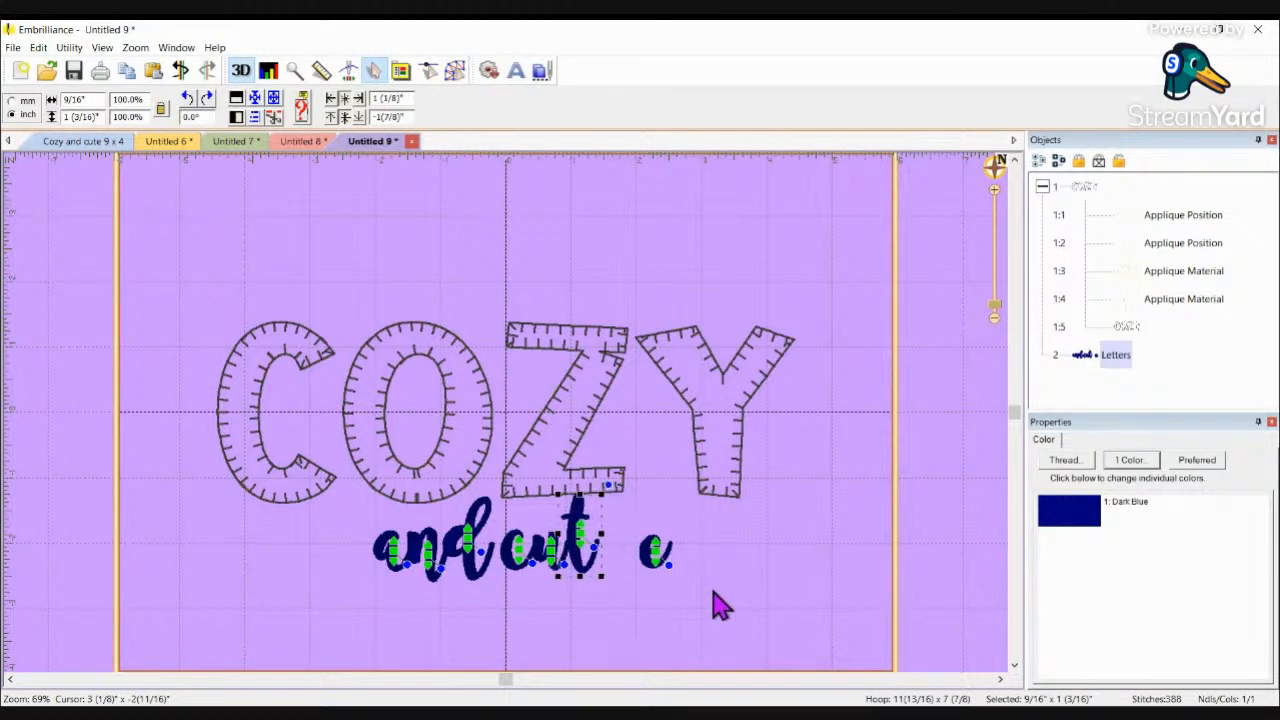
Step: Nudge the final e of "cute" left to about 1 5/8" horizontally so it sits against the t
click(660, 566)
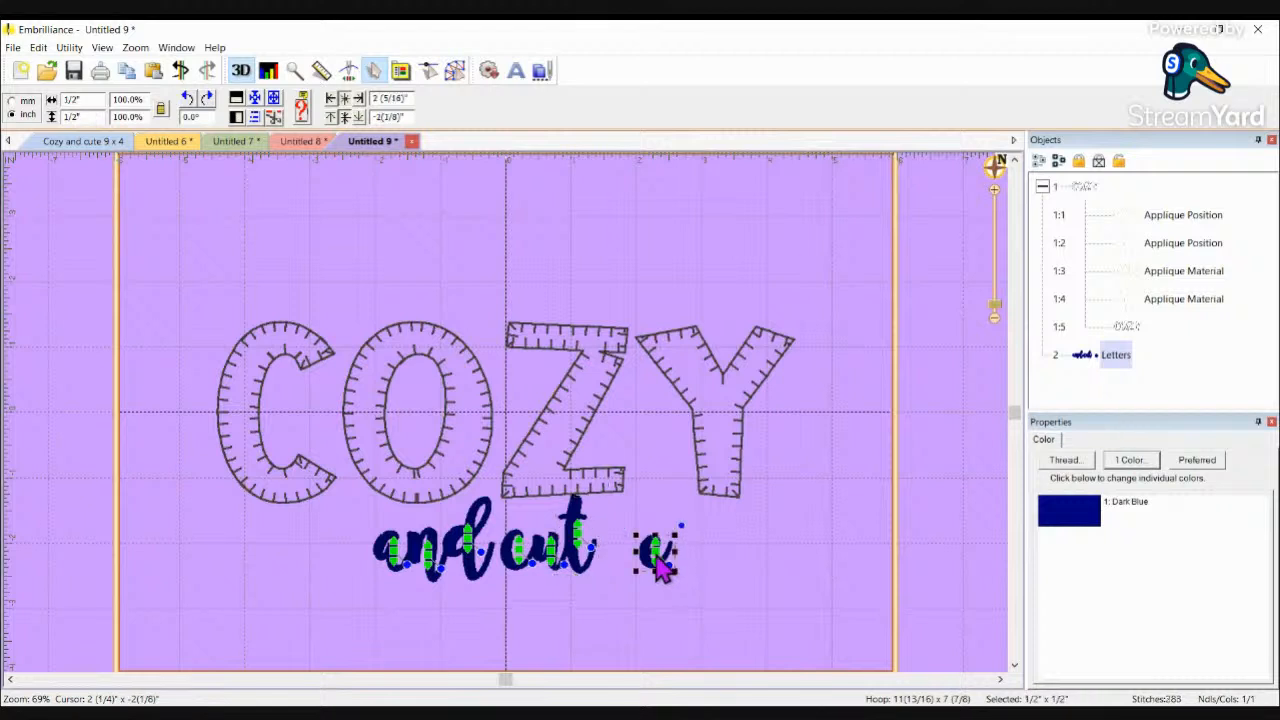
key(Left)
key(Left)
key(Left)
key(Left)
key(Left)
key(Left)
key(Left)
key(Left)
key(Left)
key(Left)
key(Left)
key(Left)
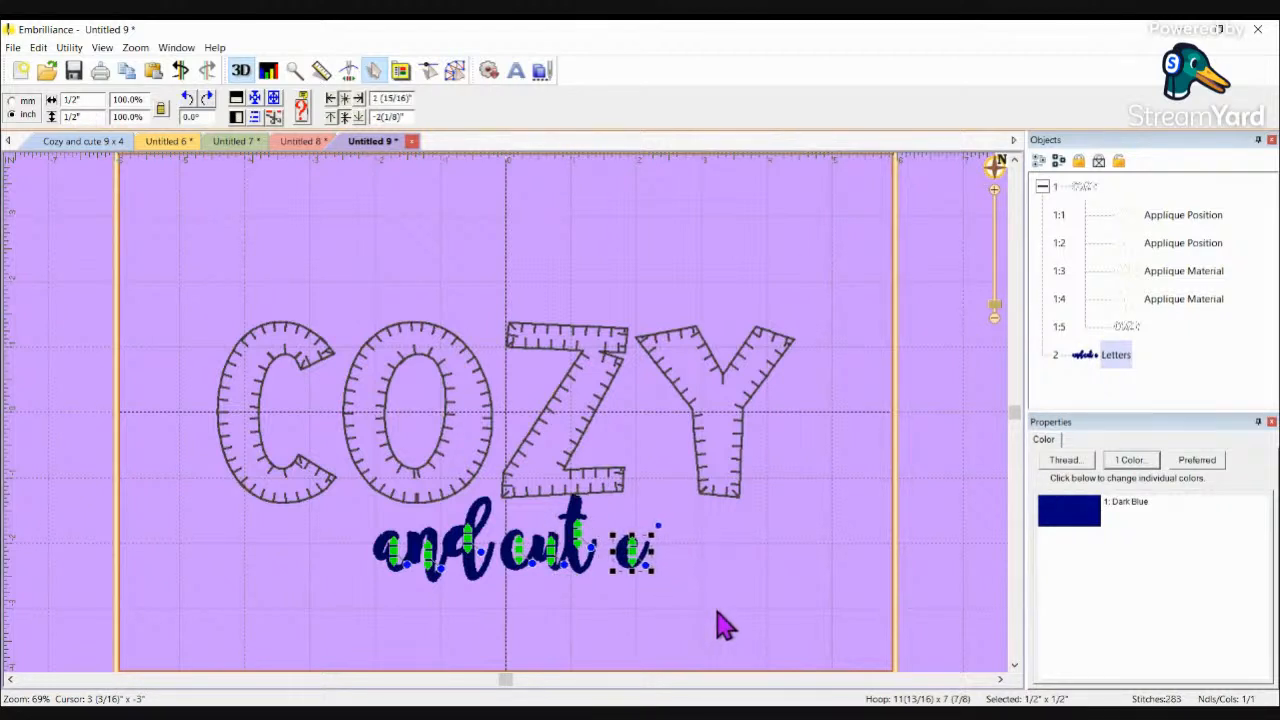
key(Left)
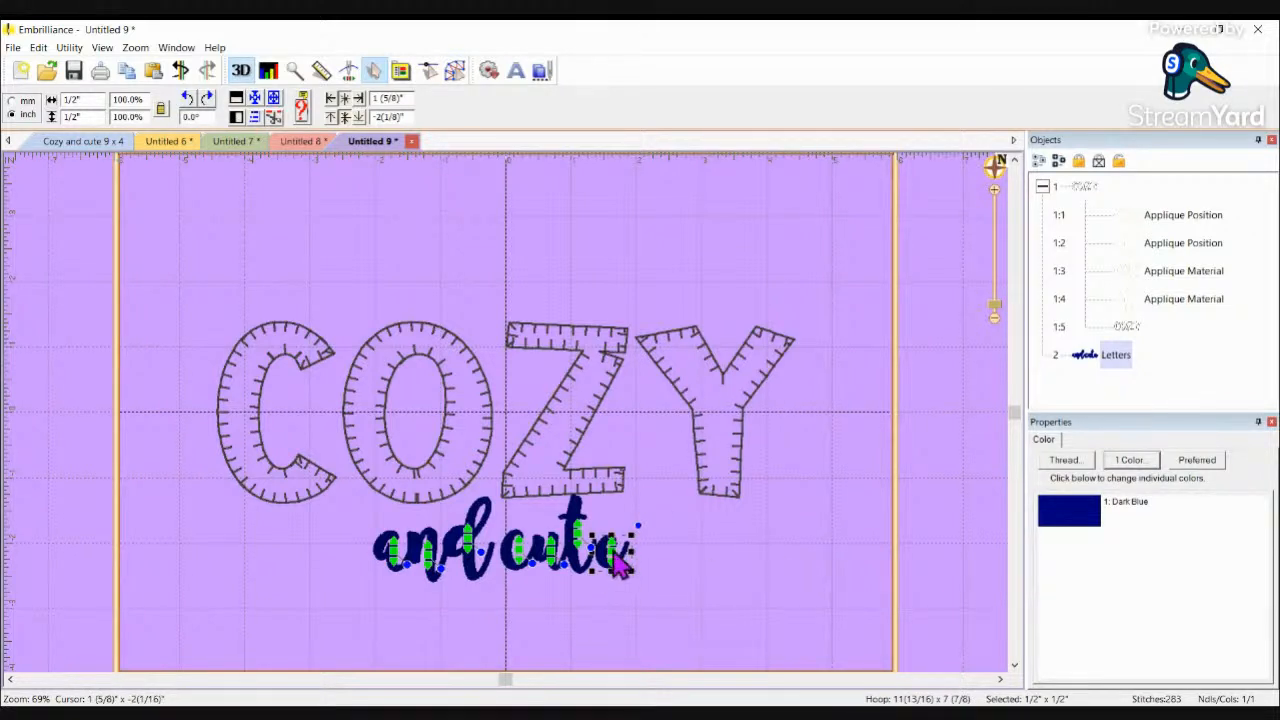
Step: Move the final e freehand down and away from the word, and undo that move
drag(618, 565, 706, 586)
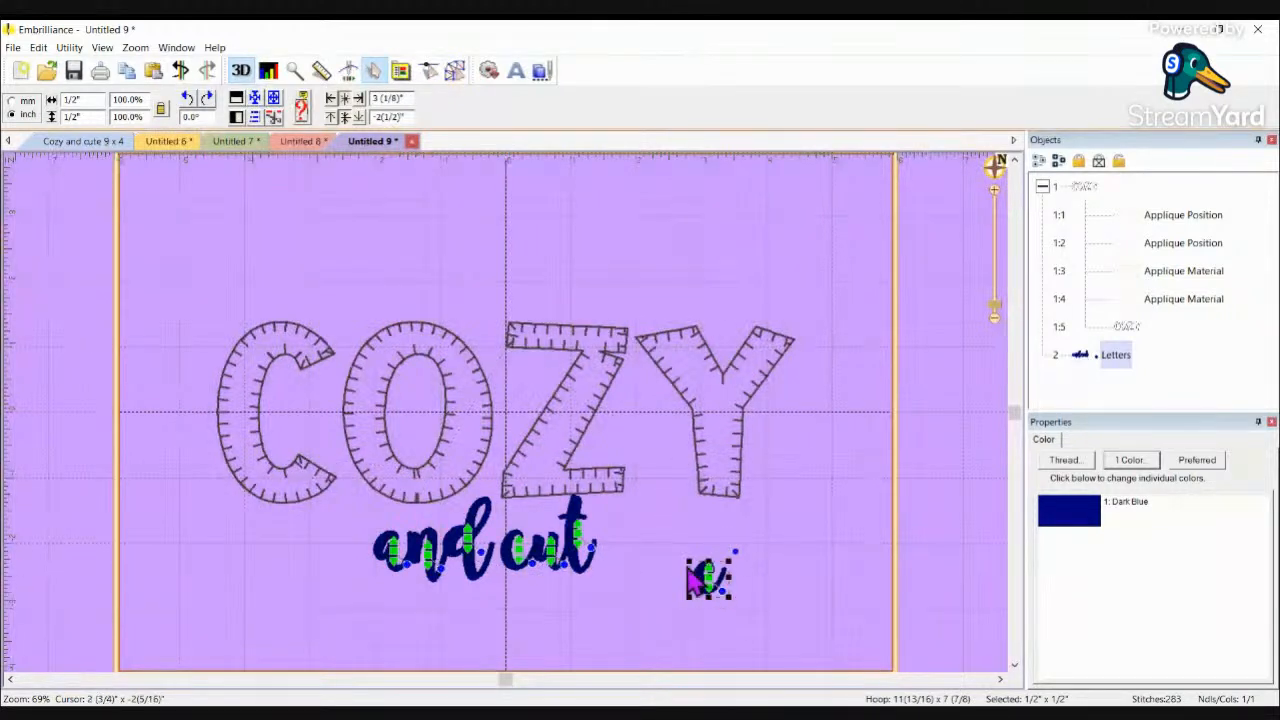
click(180, 72)
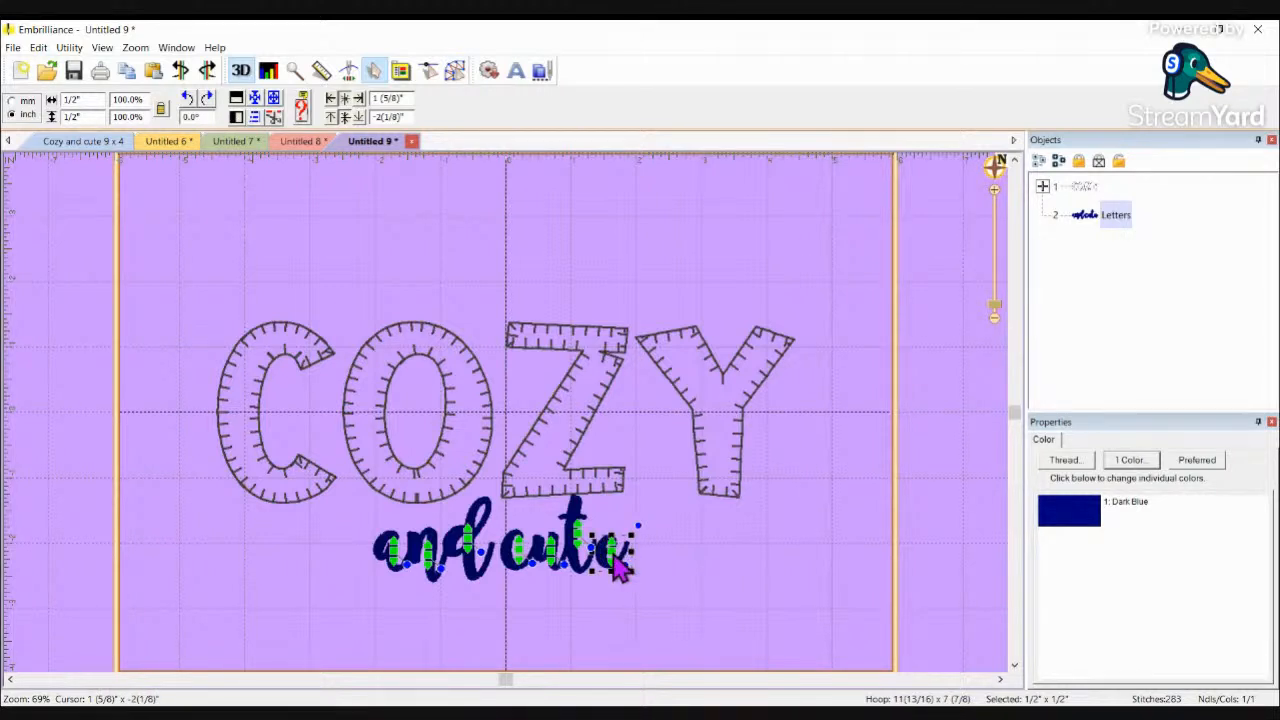
Step: Shift the final e right along its baseline, away from the t, to about 2 3/4" horizontally
key(Right)
key(Right)
key(Right)
key(Right)
key(Right)
key(Right)
key(Right)
key(Right)
key(Right)
key(Right)
key(Right)
key(Right)
key(Right)
key(Right)
key(Right)
key(Right)
key(Right)
key(Right)
key(Right)
key(Right)
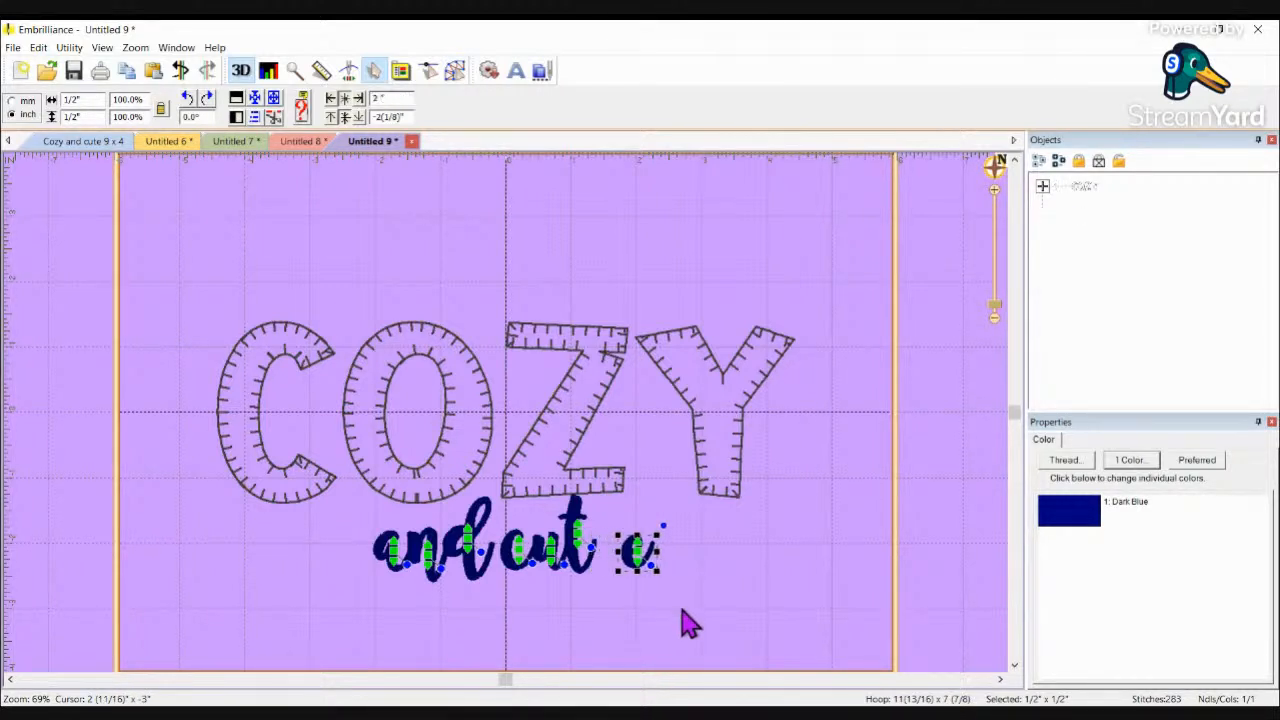
key(Right)
key(Right)
key(Right)
key(Right)
key(Right)
key(Right)
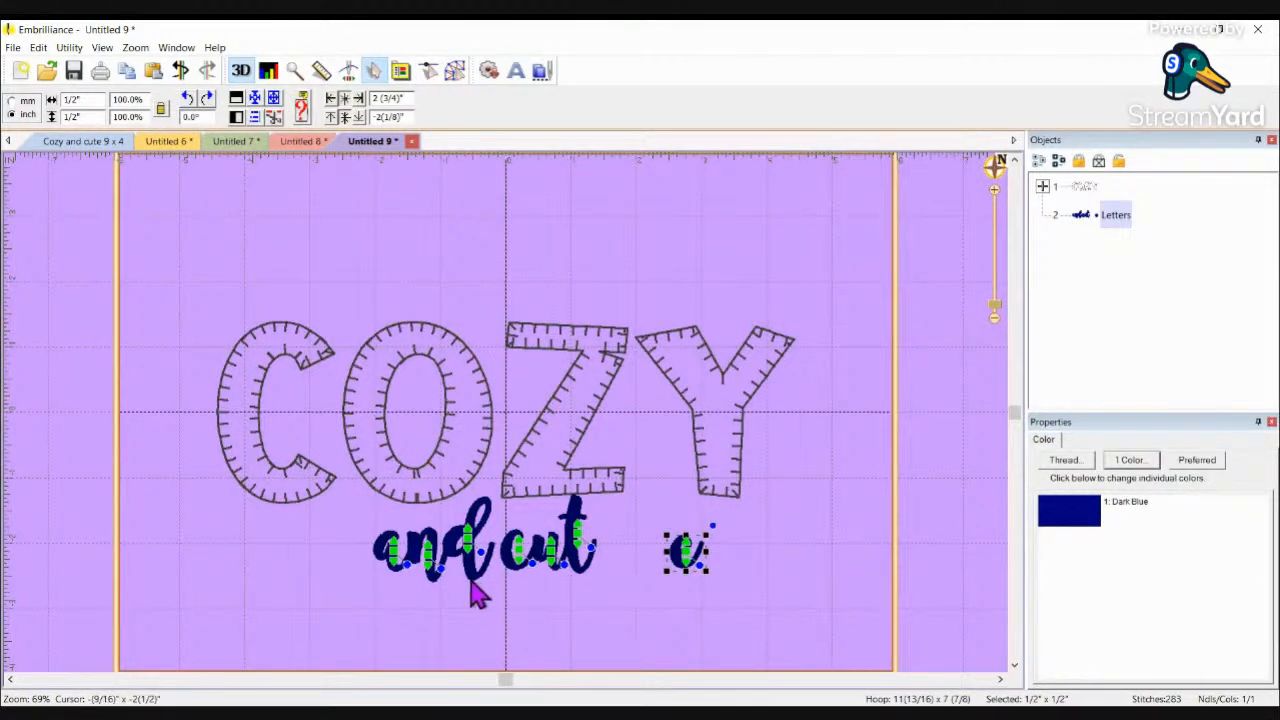
Step: Shift the final e back left along its baseline to about 1 1/2" so it joins the t, and deselect the lettering
key(Left)
key(Left)
key(Left)
key(Left)
key(Left)
key(Left)
key(Left)
key(Left)
key(Left)
key(Left)
key(Left)
key(Left)
key(Left)
key(Left)
key(Left)
key(Left)
key(Left)
key(Left)
key(Left)
key(Left)
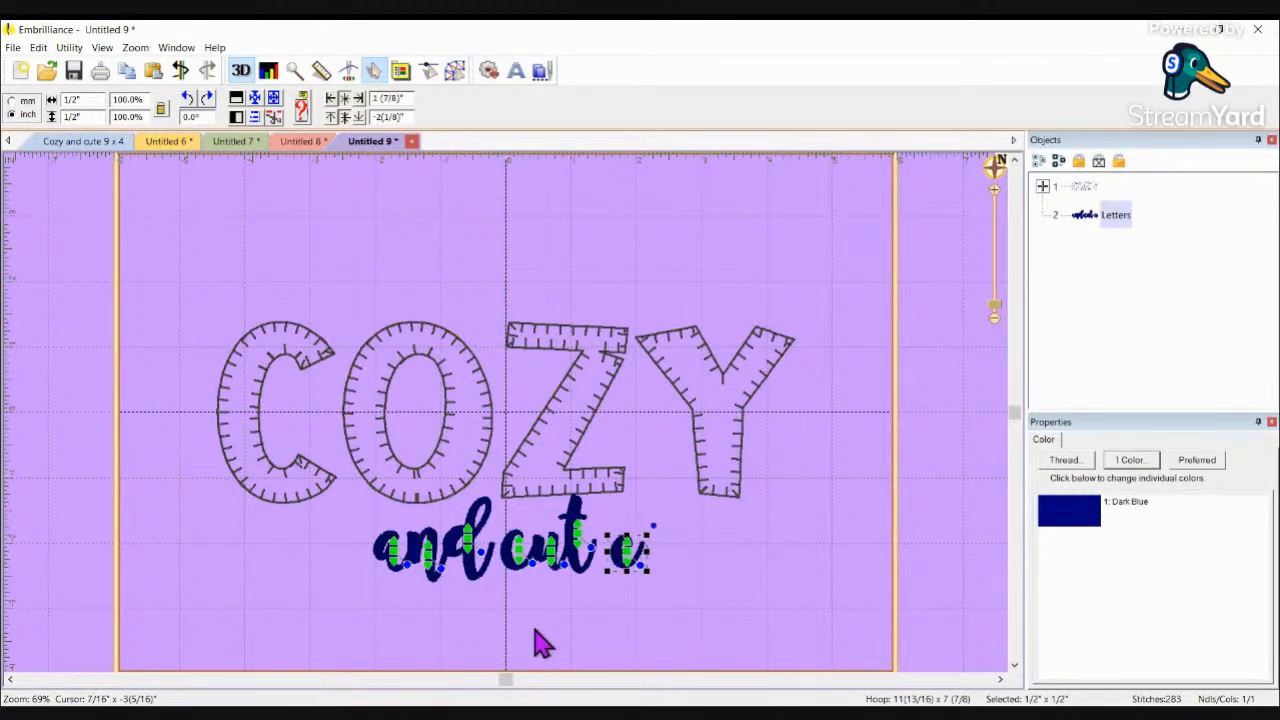
key(Left)
key(Left)
key(Left)
key(Left)
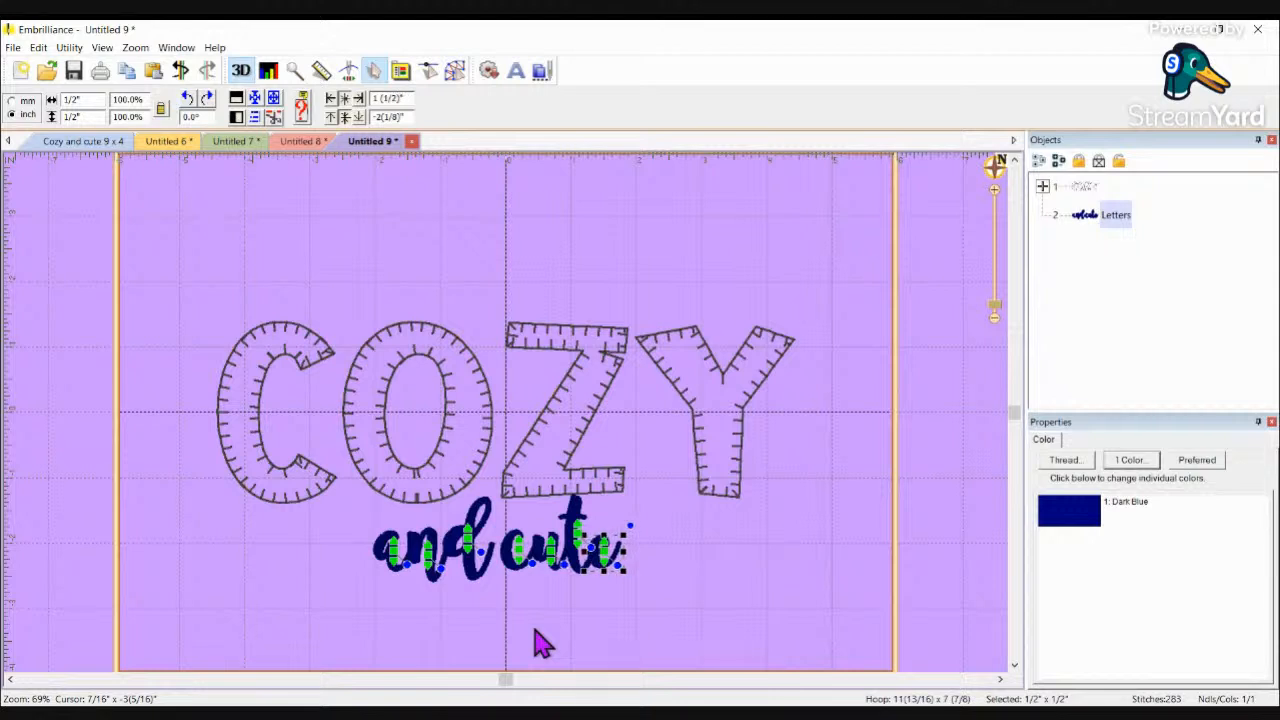
click(680, 591)
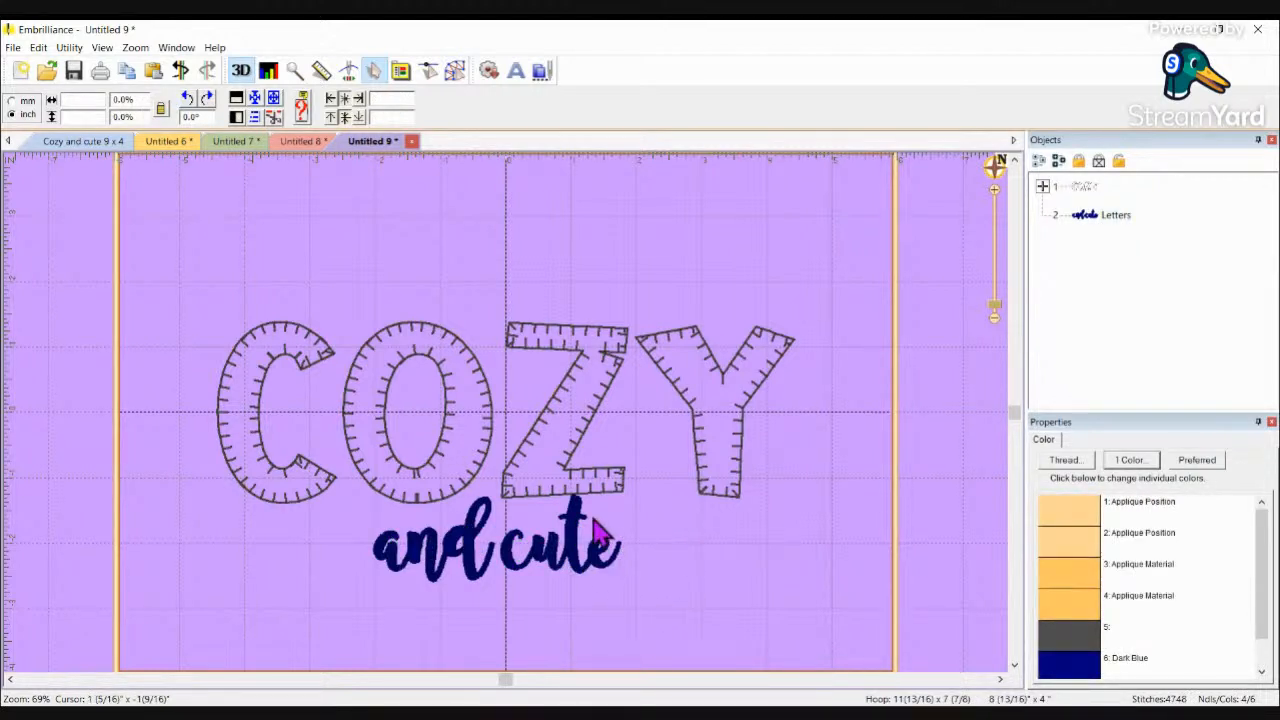
Step: Move the "and cute" lettering up over the middle of COZY and widen it to about 6 5/8", keeping its height
click(567, 572)
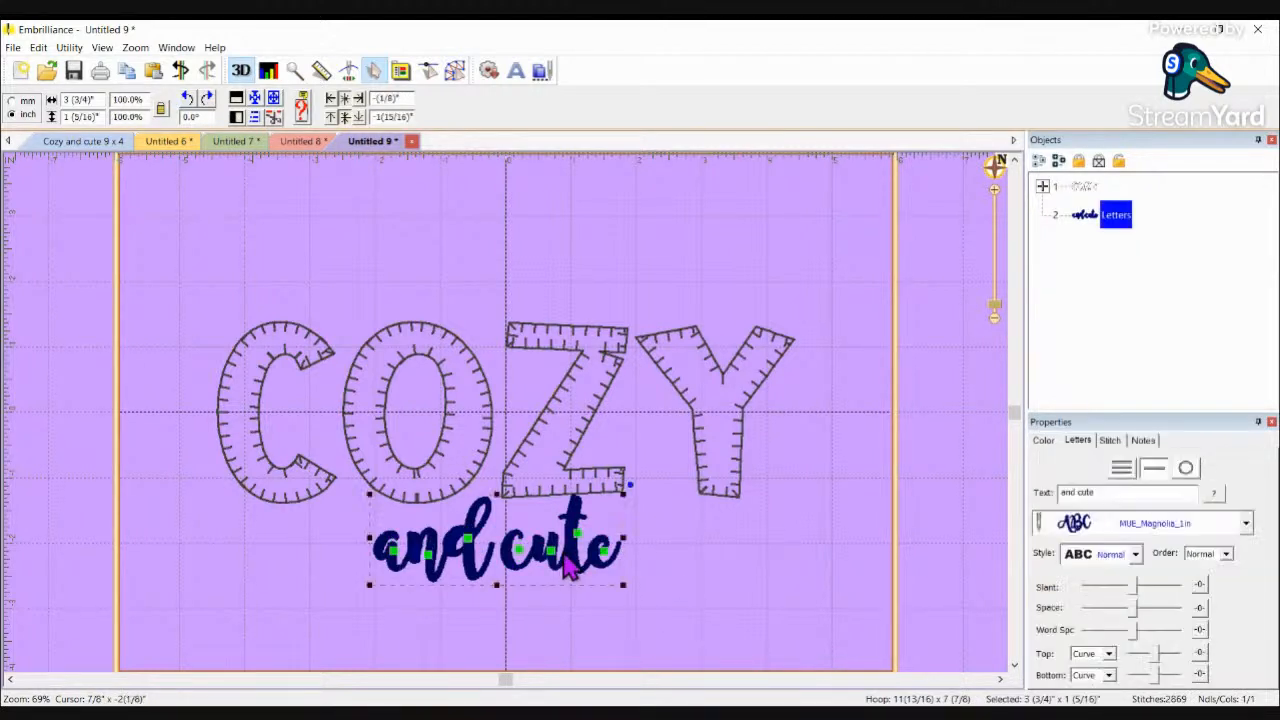
drag(577, 566, 560, 424)
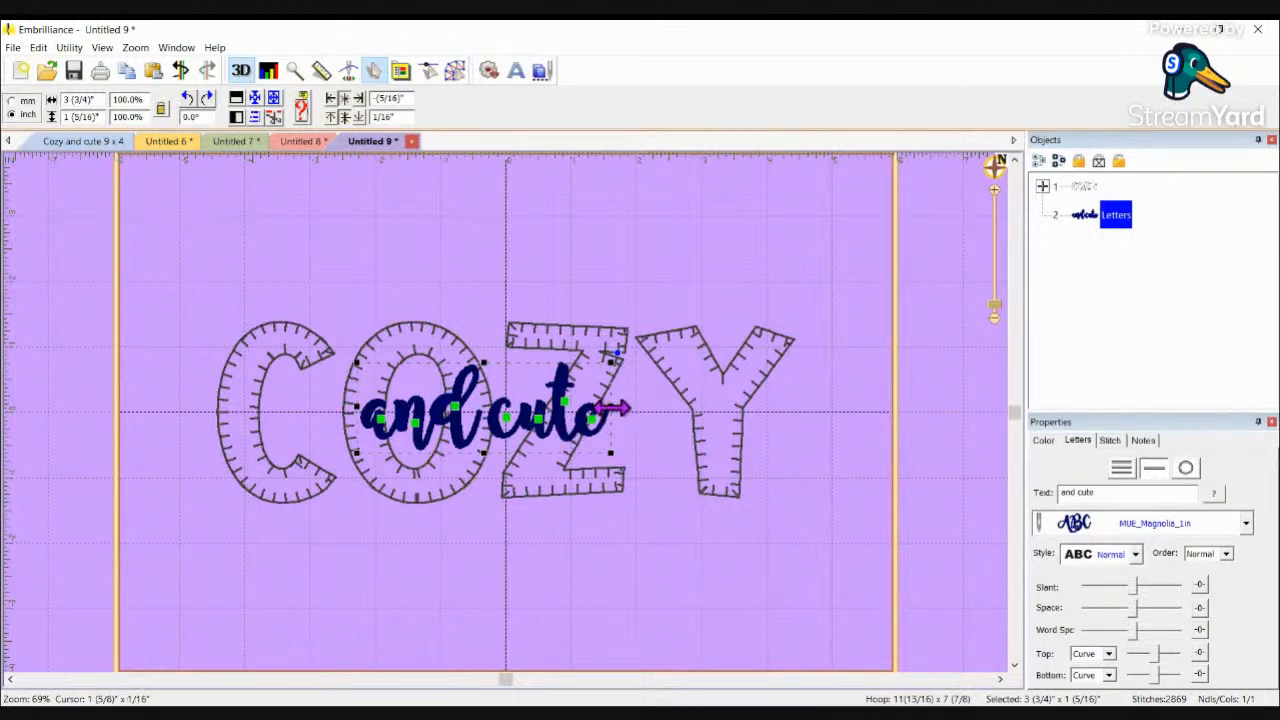
drag(612, 407, 800, 412)
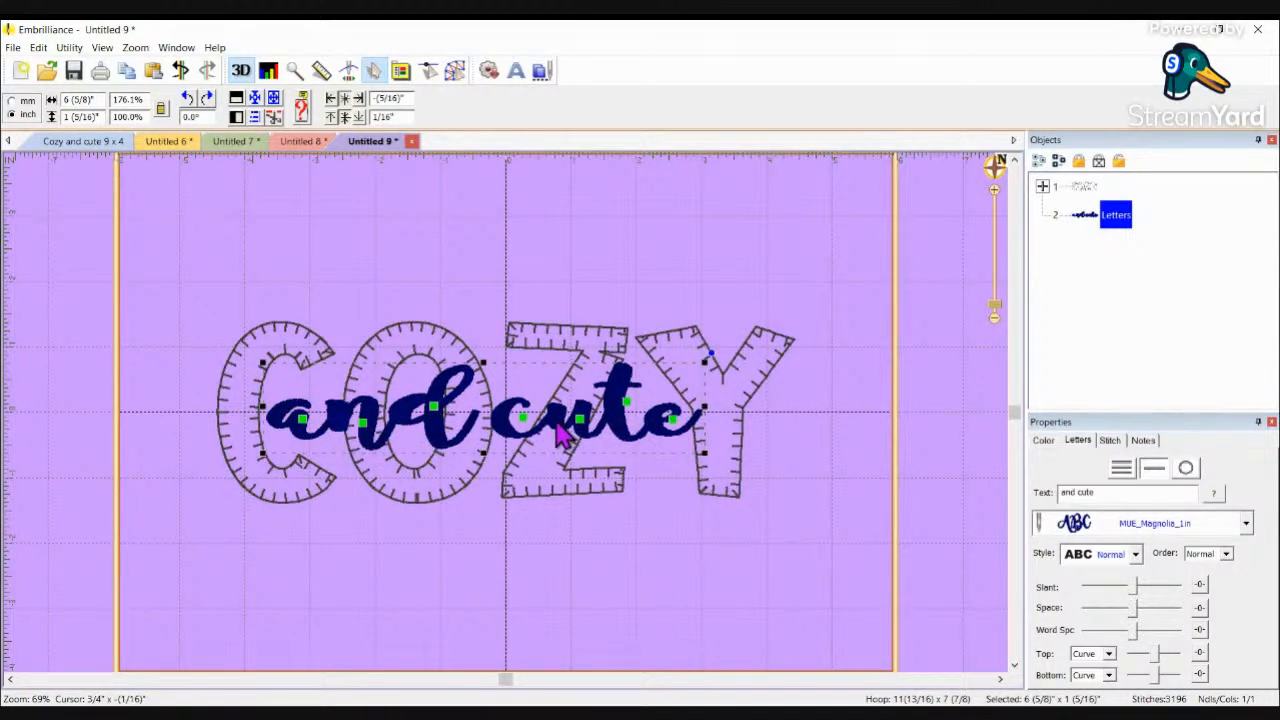
drag(557, 424, 559, 440)
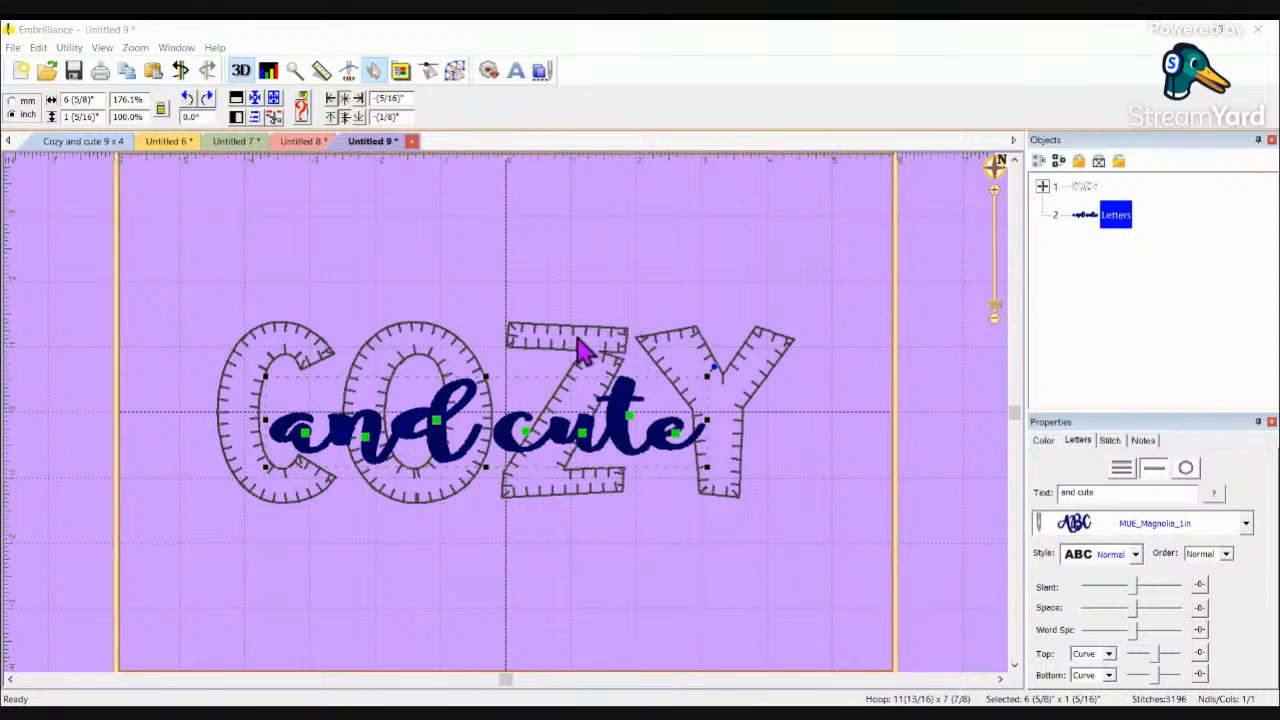
Step: Add a knockdown underlay around the "and cute" lettering and reorder the Letters object to stitch directly after it, before COZY
click(743, 442)
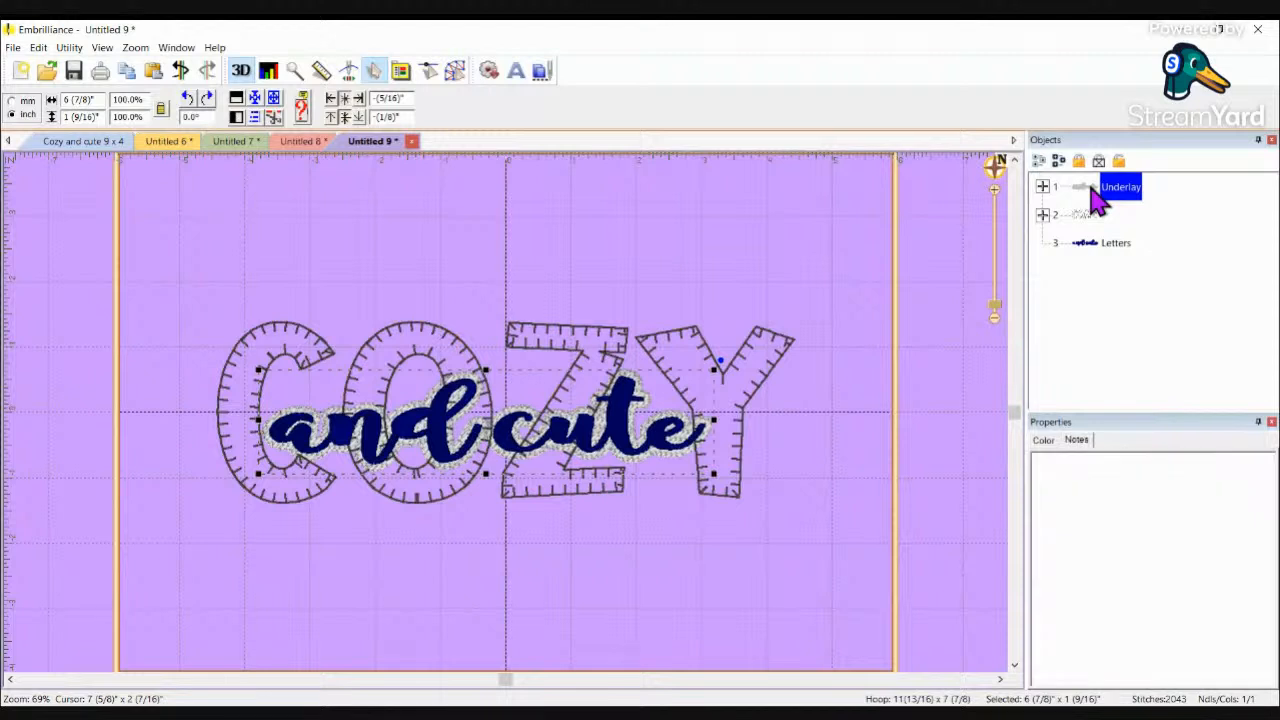
click(1091, 250)
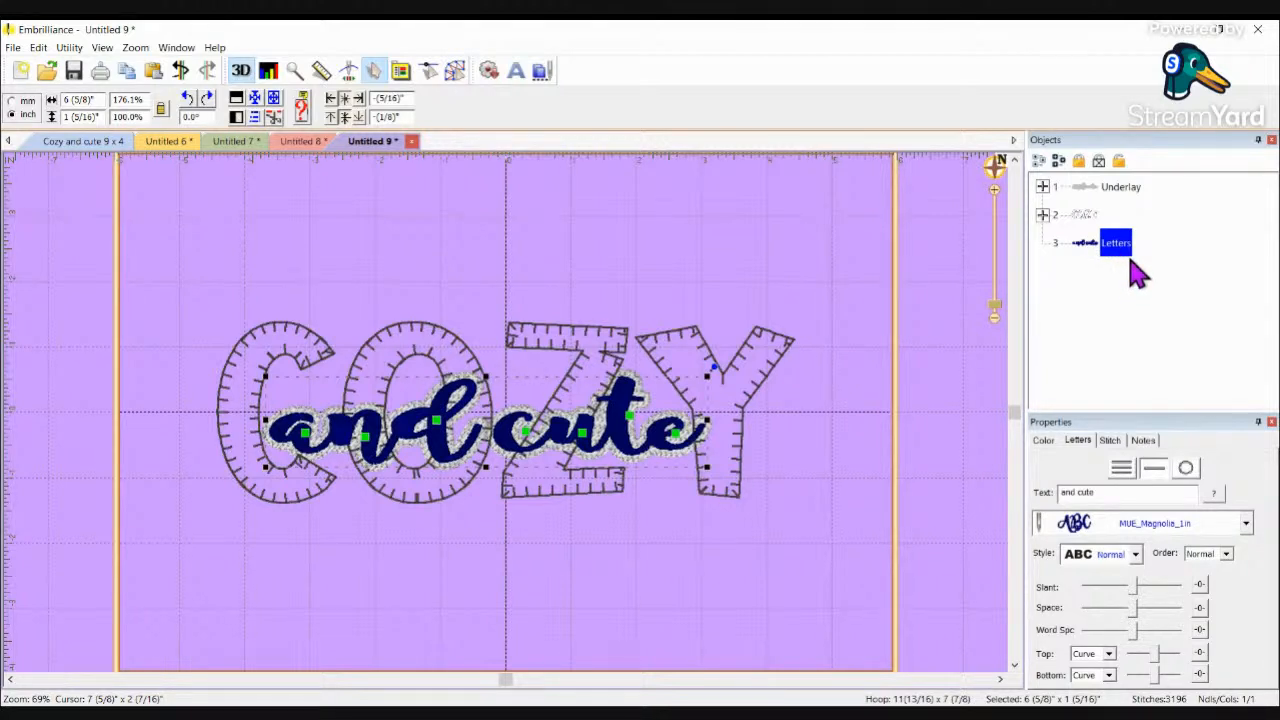
drag(1112, 244, 1100, 215)
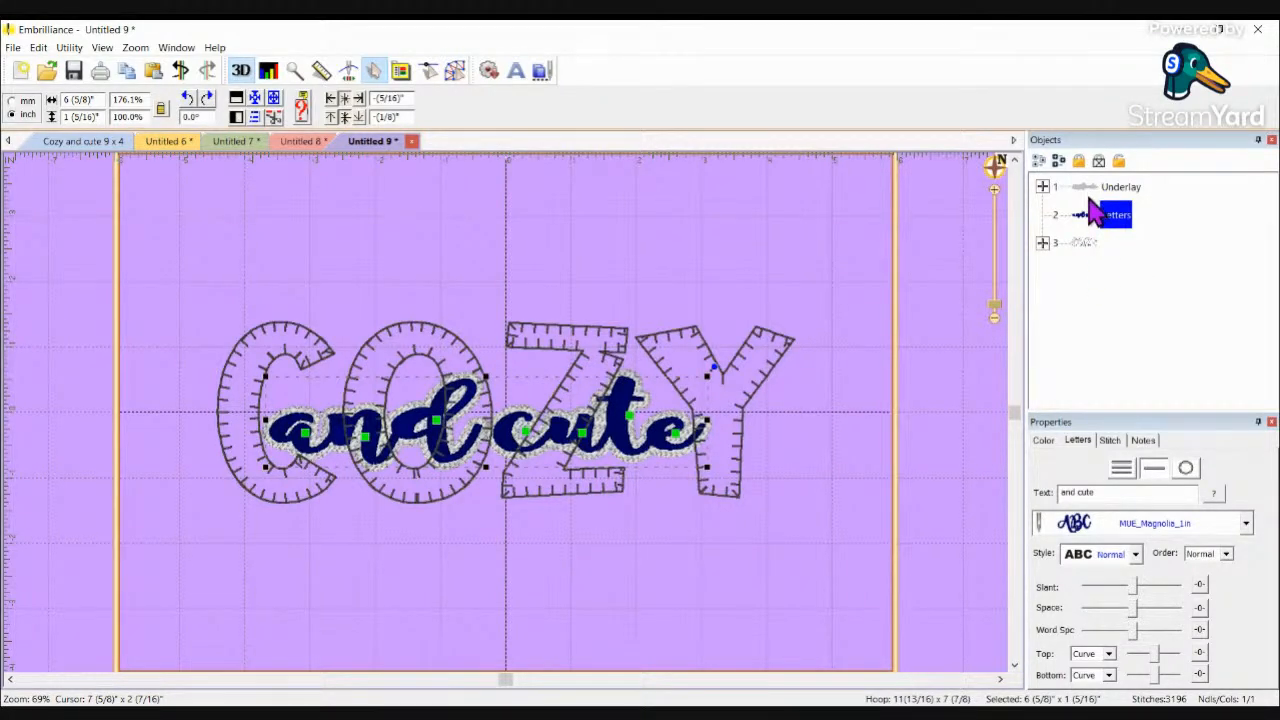
Step: Group the underlay with the "and cute" lettering, and clear the selection
click(1092, 188)
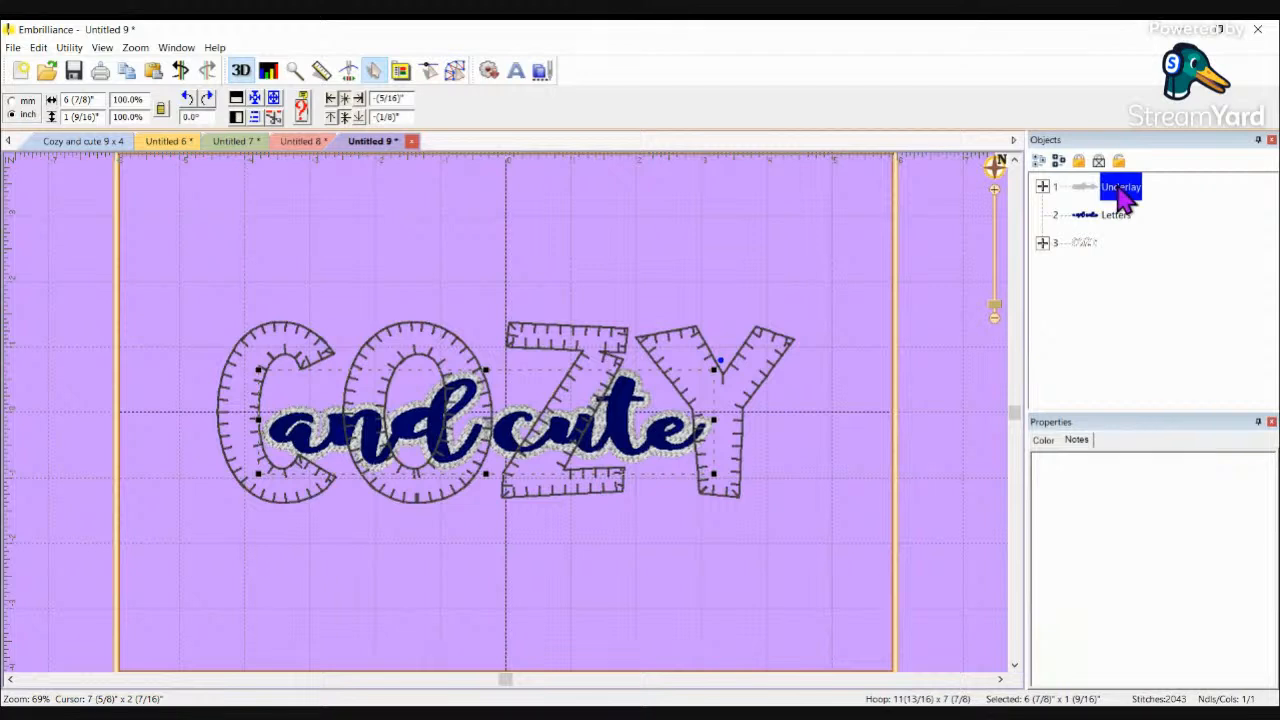
ctrl+click(1108, 218)
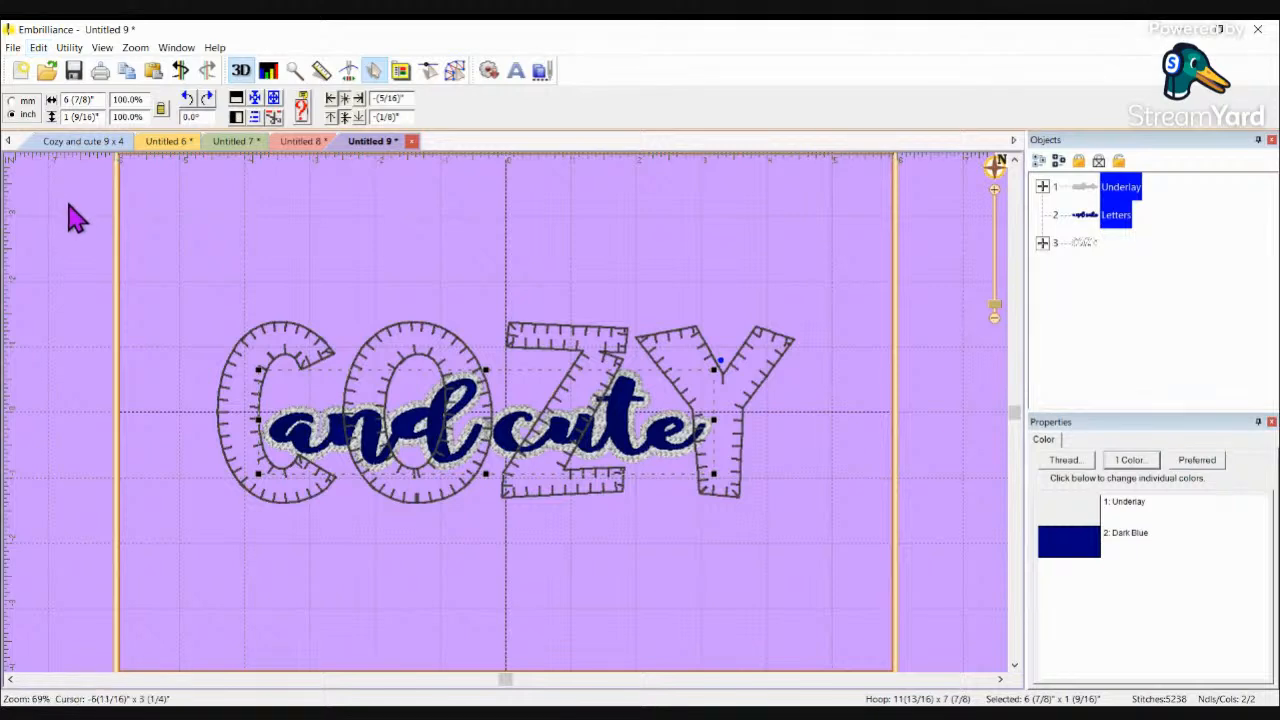
click(918, 472)
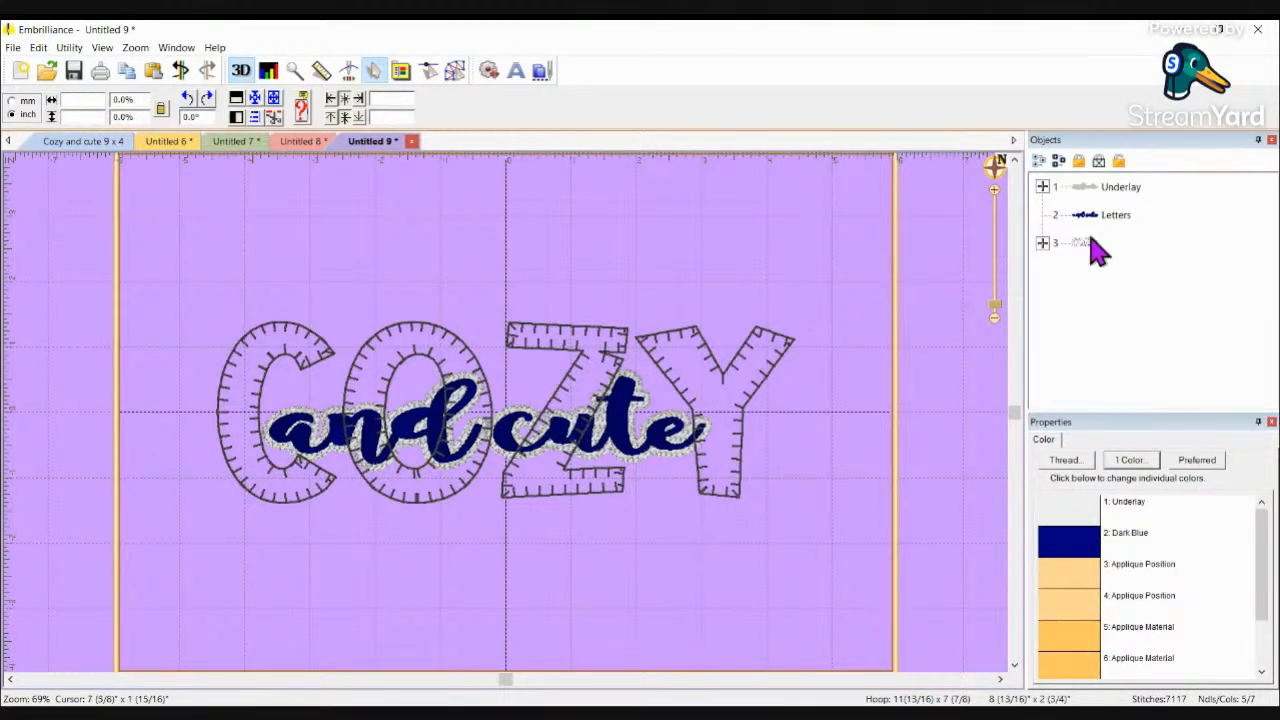
Step: Move the underlay alone down below COZY, and undo that move
click(1080, 188)
drag(648, 452, 663, 600)
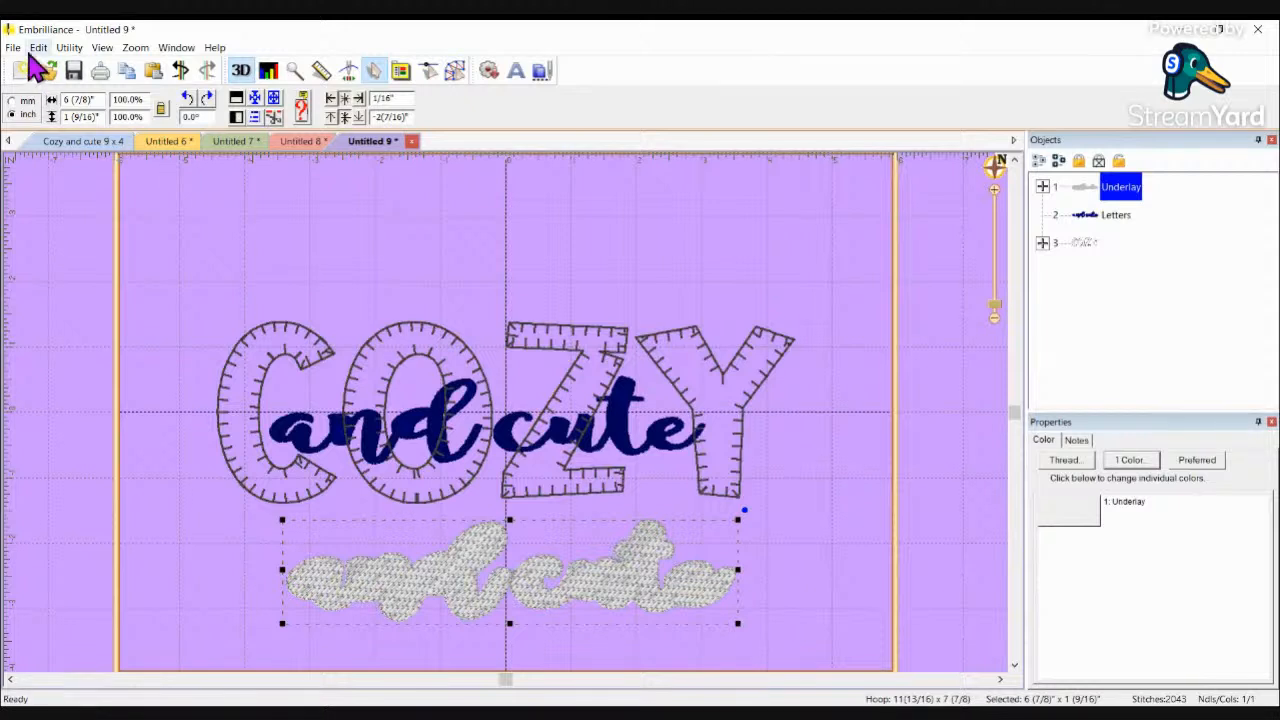
click(182, 78)
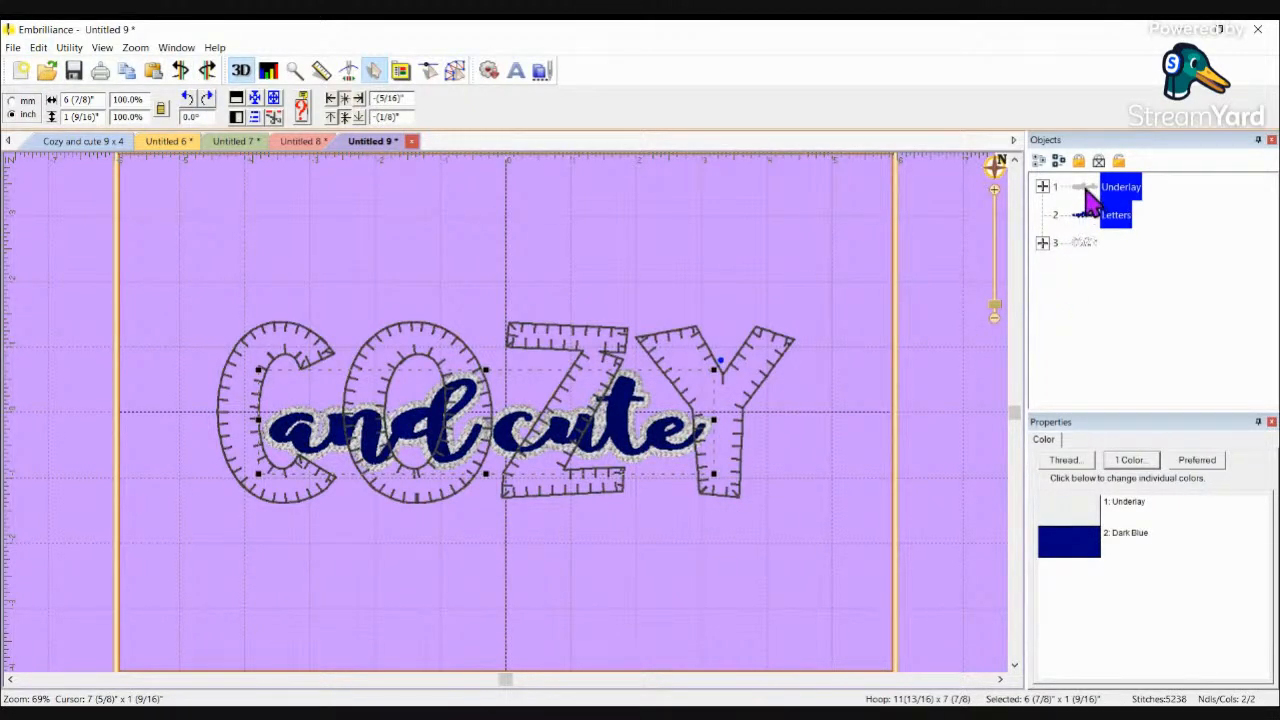
Step: Move the grouped "and cute" lettering and underlay together to just below COZY, then select the COZY applique
click(893, 242)
click(625, 420)
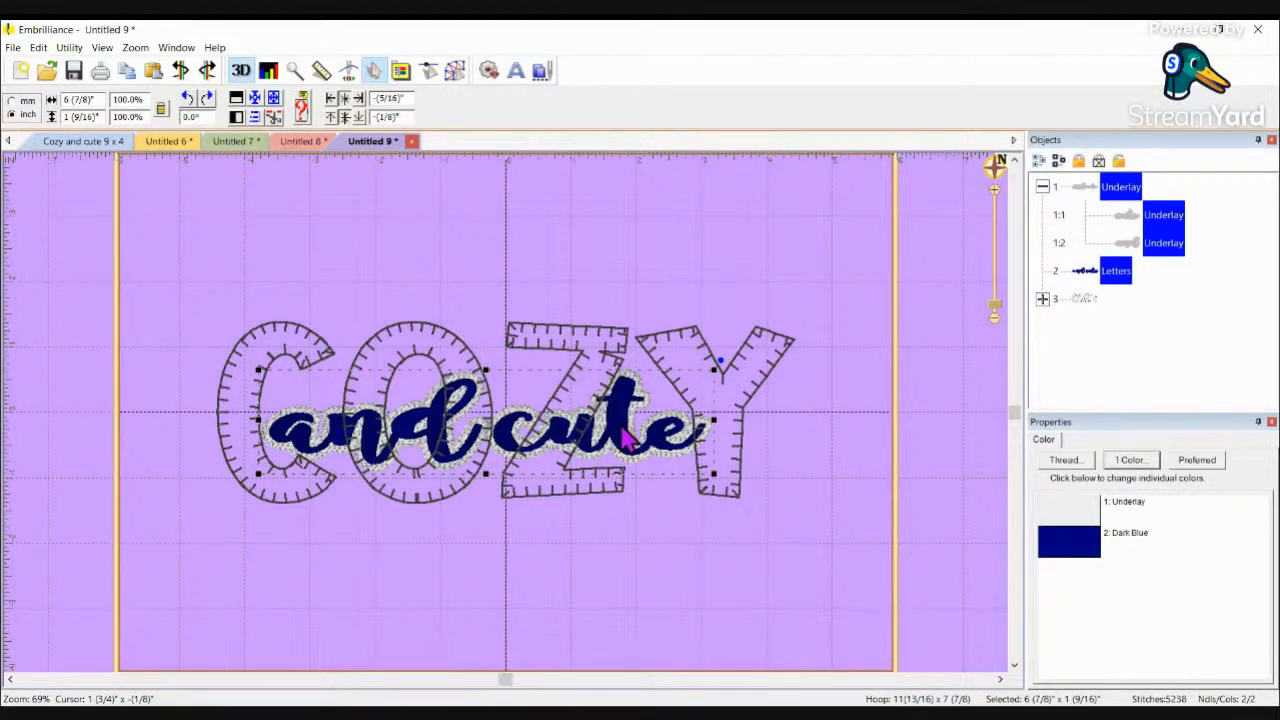
drag(623, 432, 686, 578)
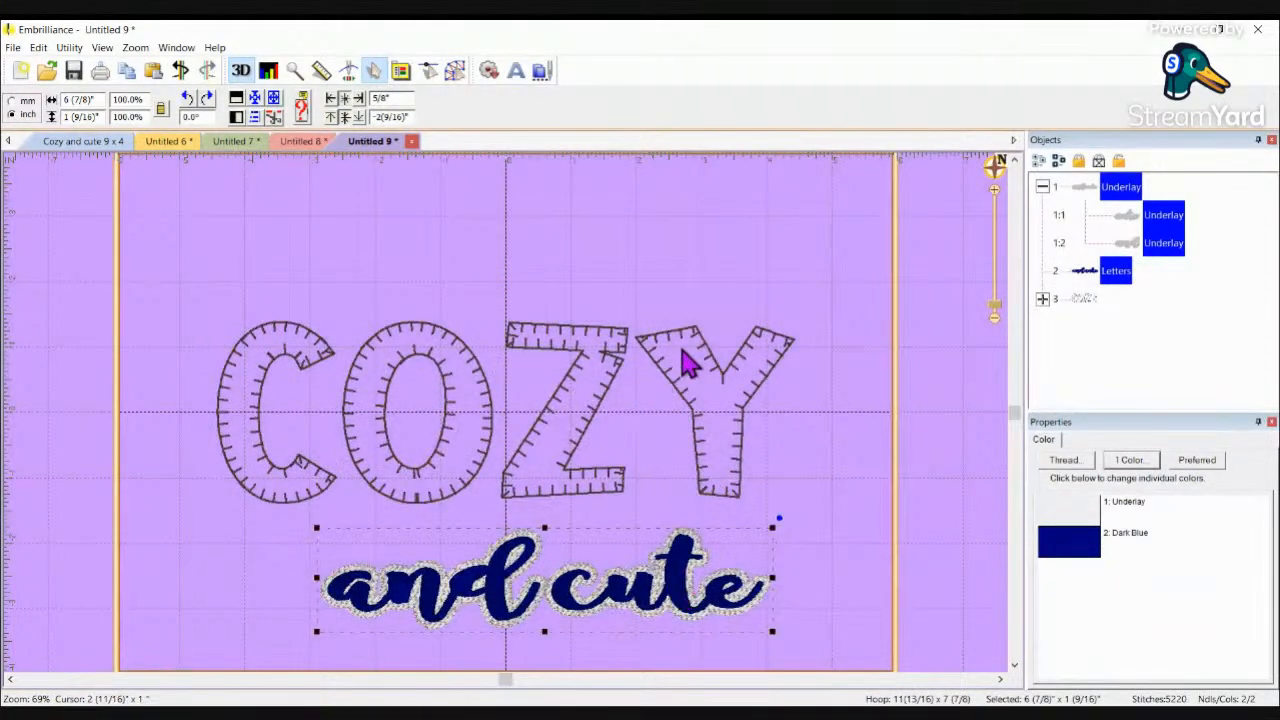
click(708, 362)
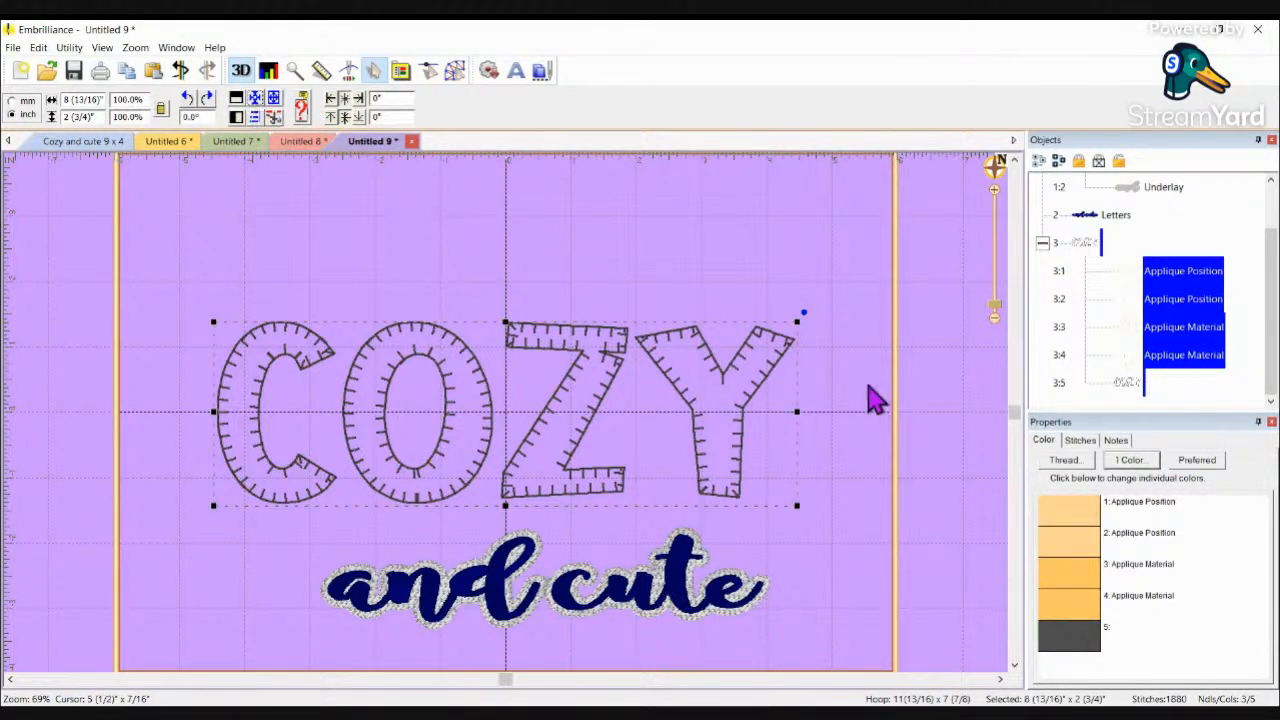
Step: Center the grouped "and cute" lettering and underlay in the hoop, and clear the selection
click(691, 614)
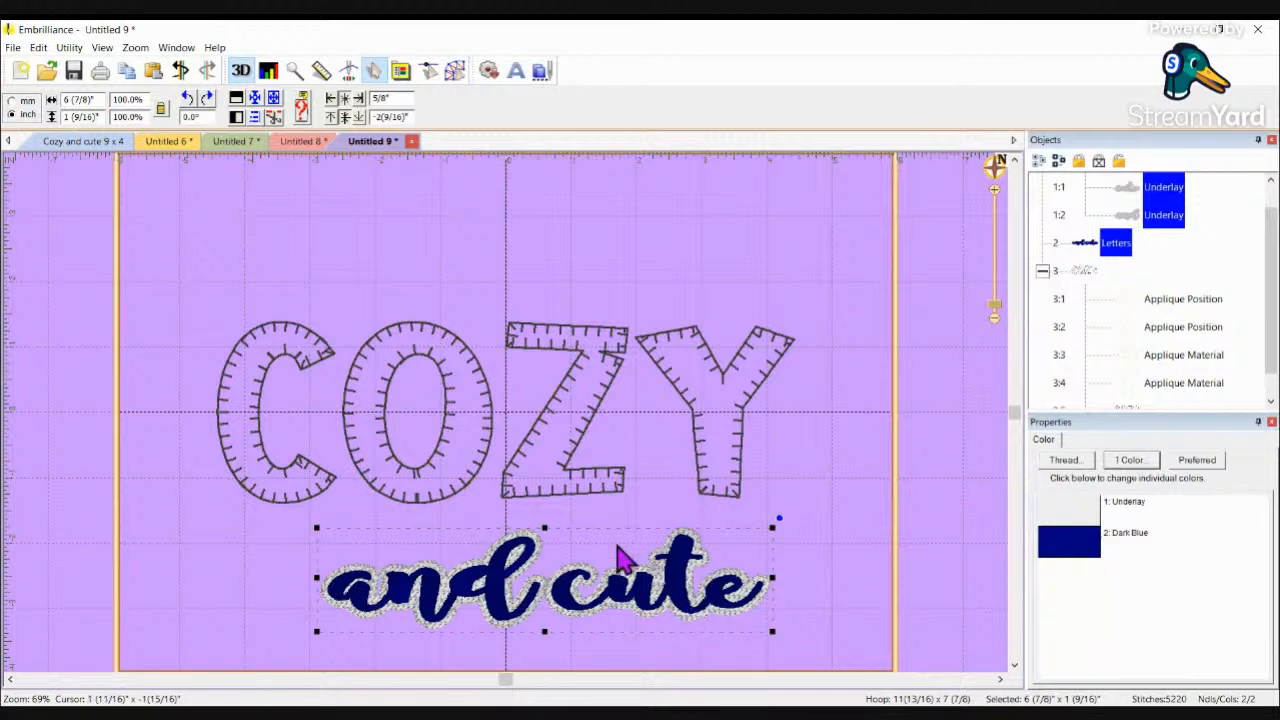
click(254, 103)
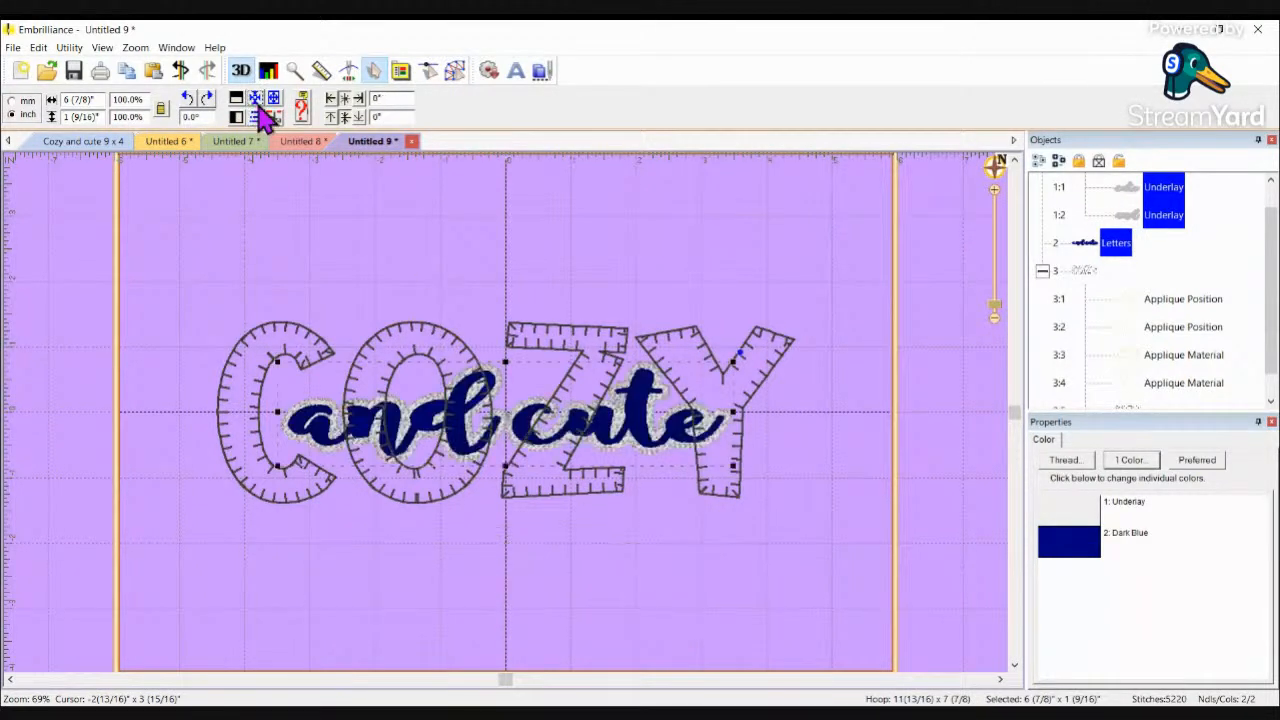
click(758, 446)
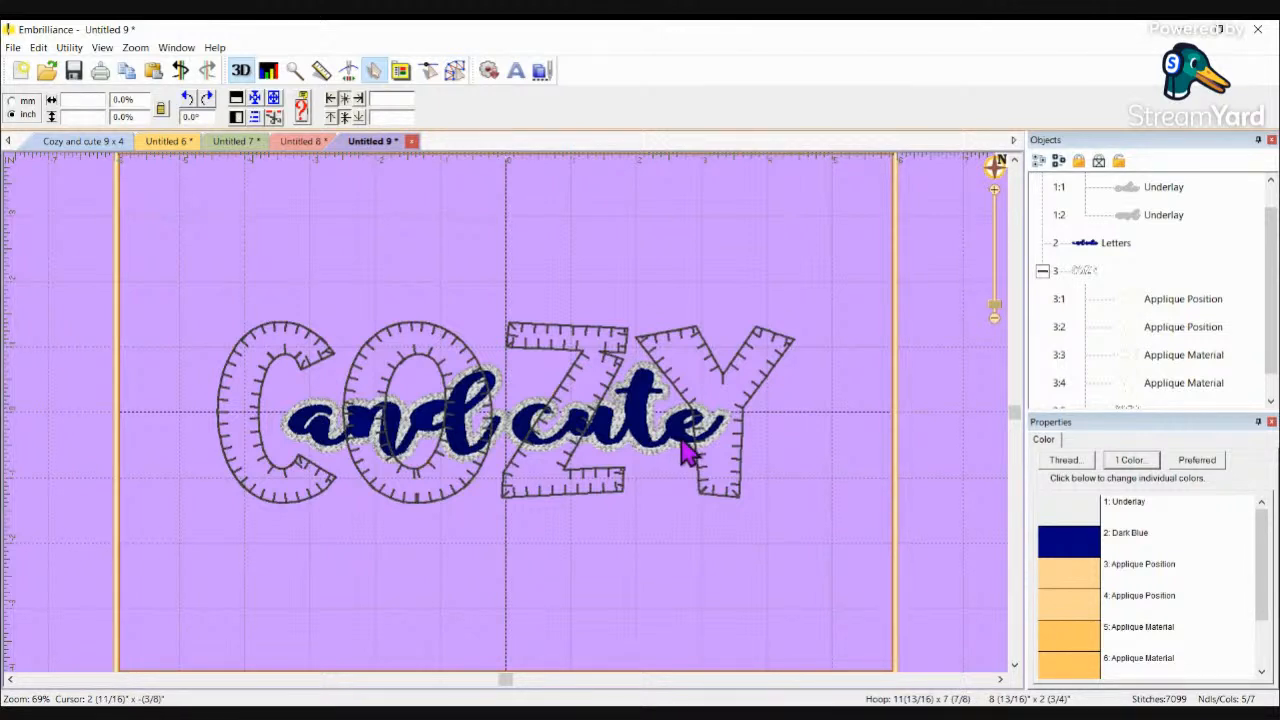
Step: Nudge the grouped "and cute" lettering and underlay slightly left, to about -1/16" horizontally, and deselect it
click(651, 454)
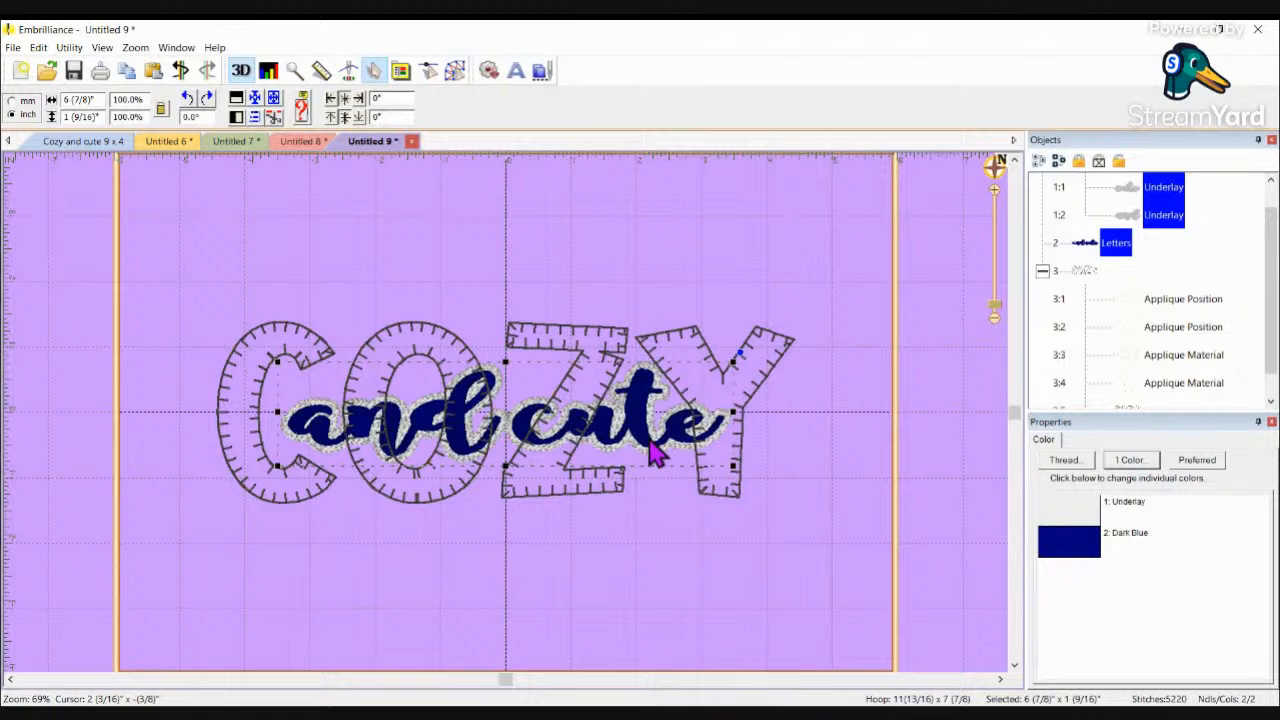
key(Left)
key(Left)
key(Left)
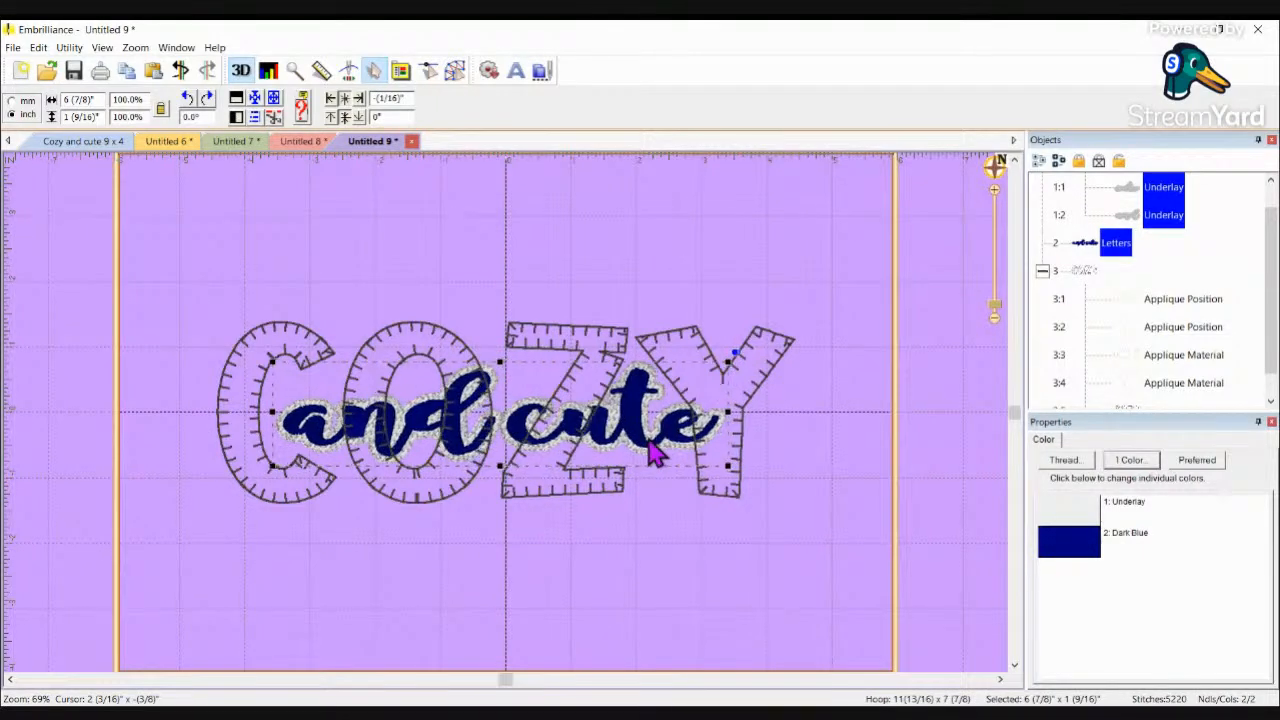
click(786, 466)
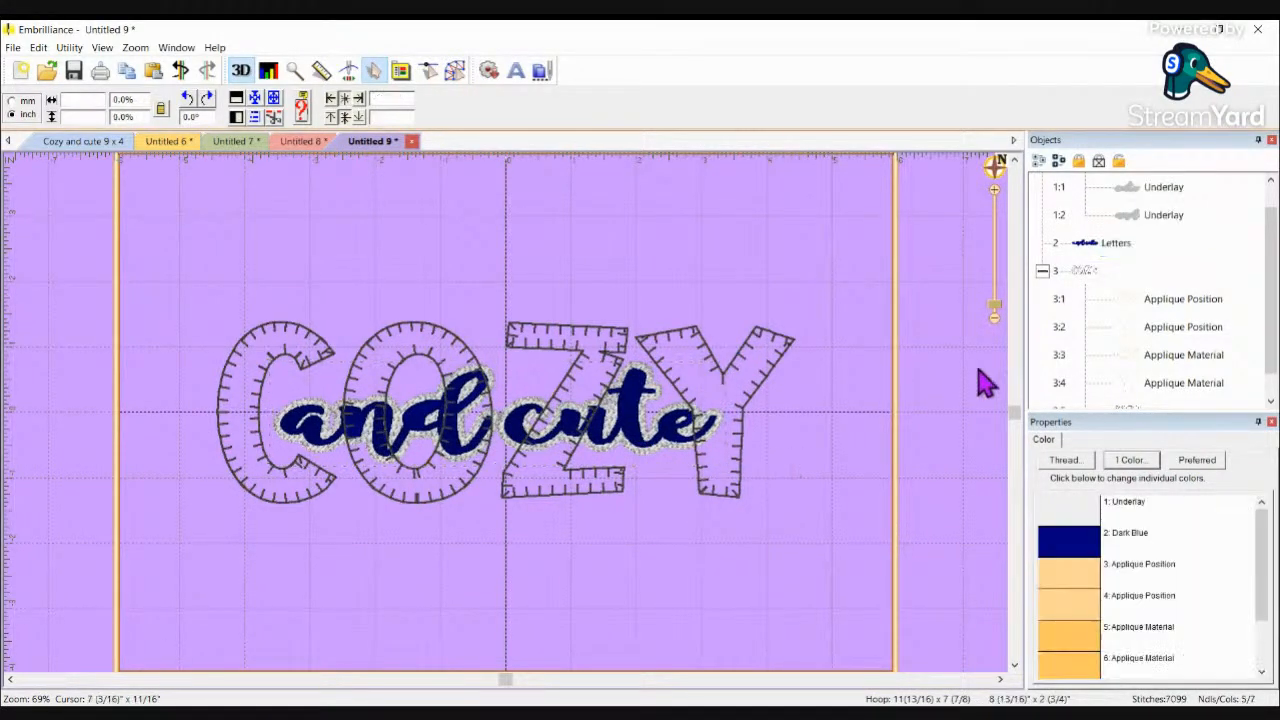
Step: Change the dark blue lettering thread to Brother Embroidery 030 Vermillion
click(1068, 541)
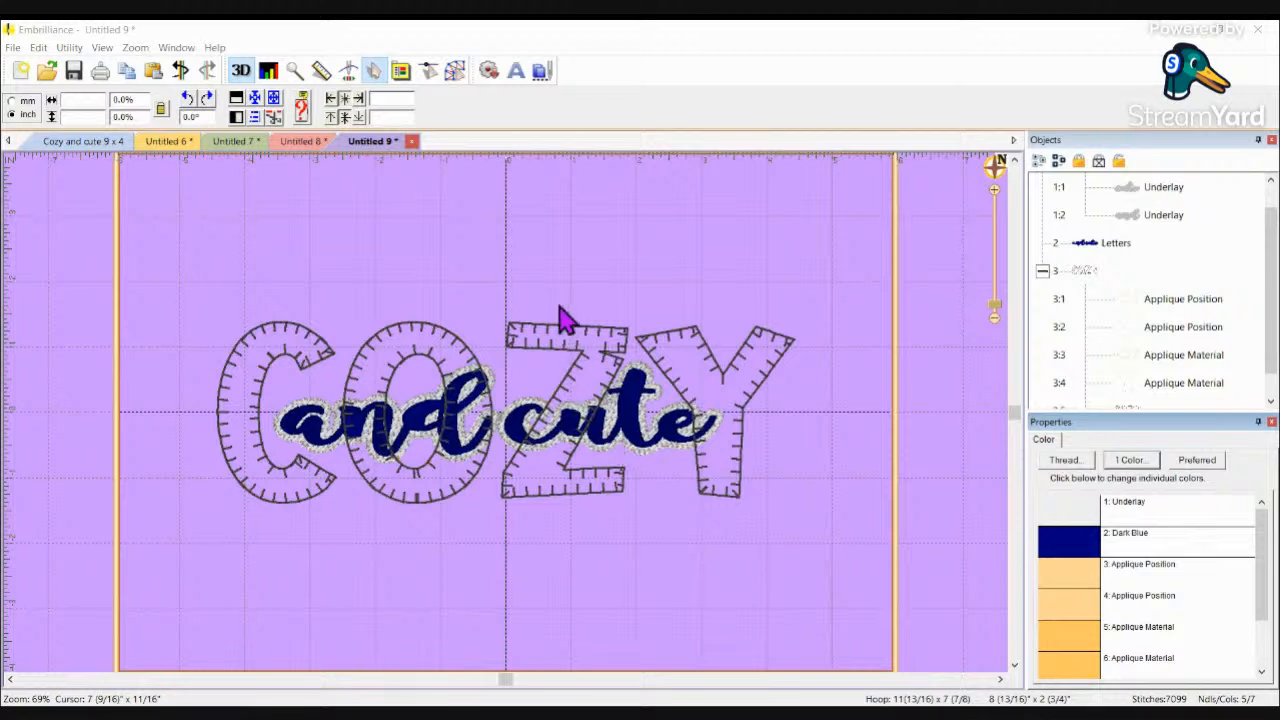
click(575, 414)
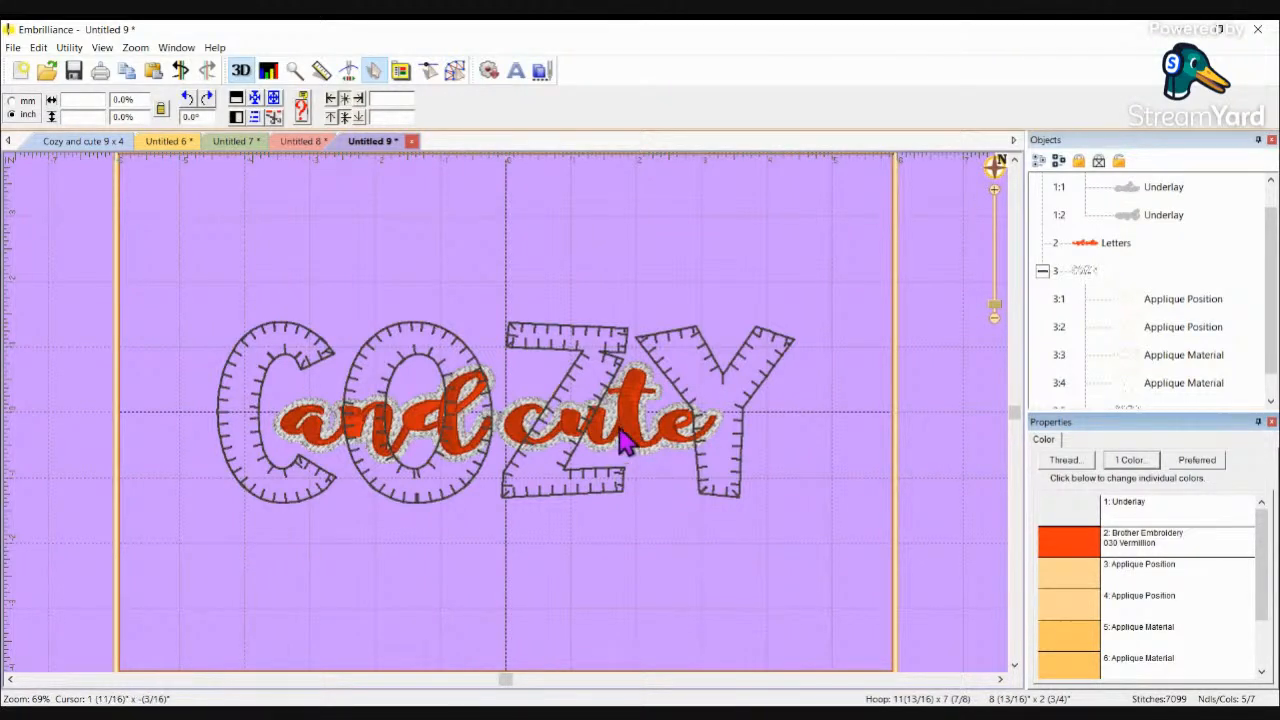
Step: Move the COZY applique group to first in the stitching order, ahead of the underlay and lettering, and deselect it
click(1098, 278)
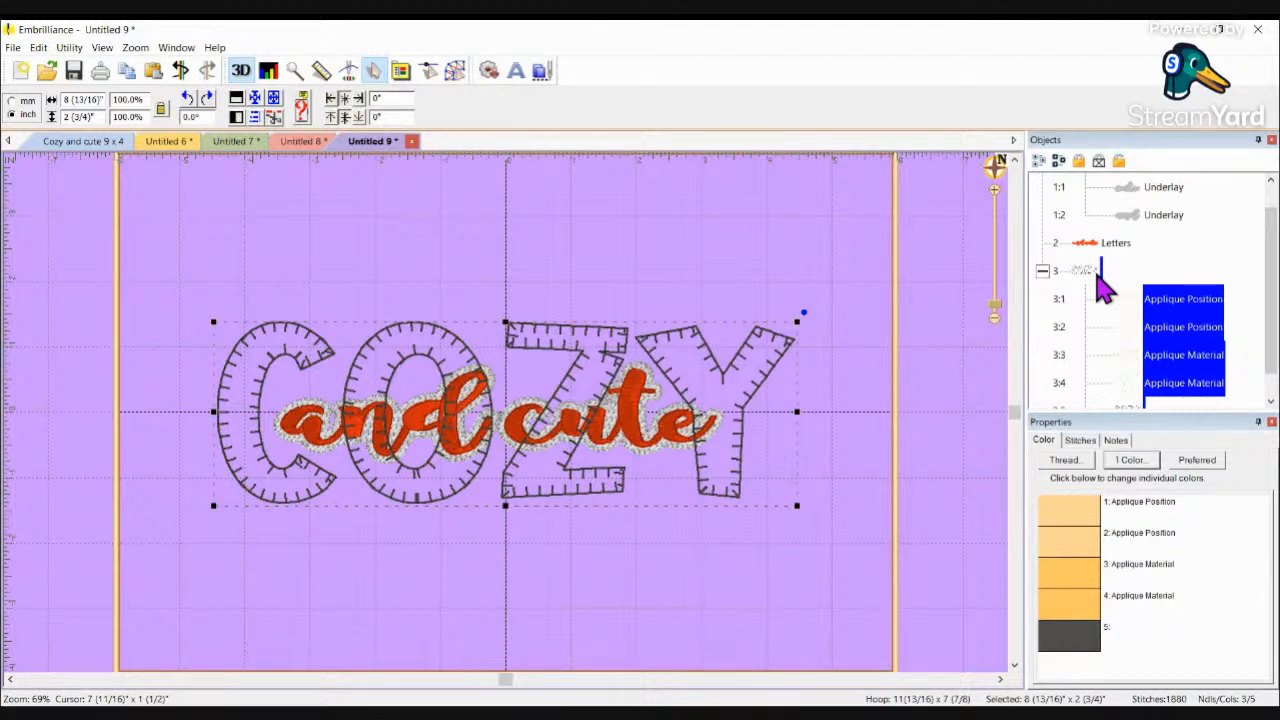
right_click(1098, 276)
click(1126, 321)
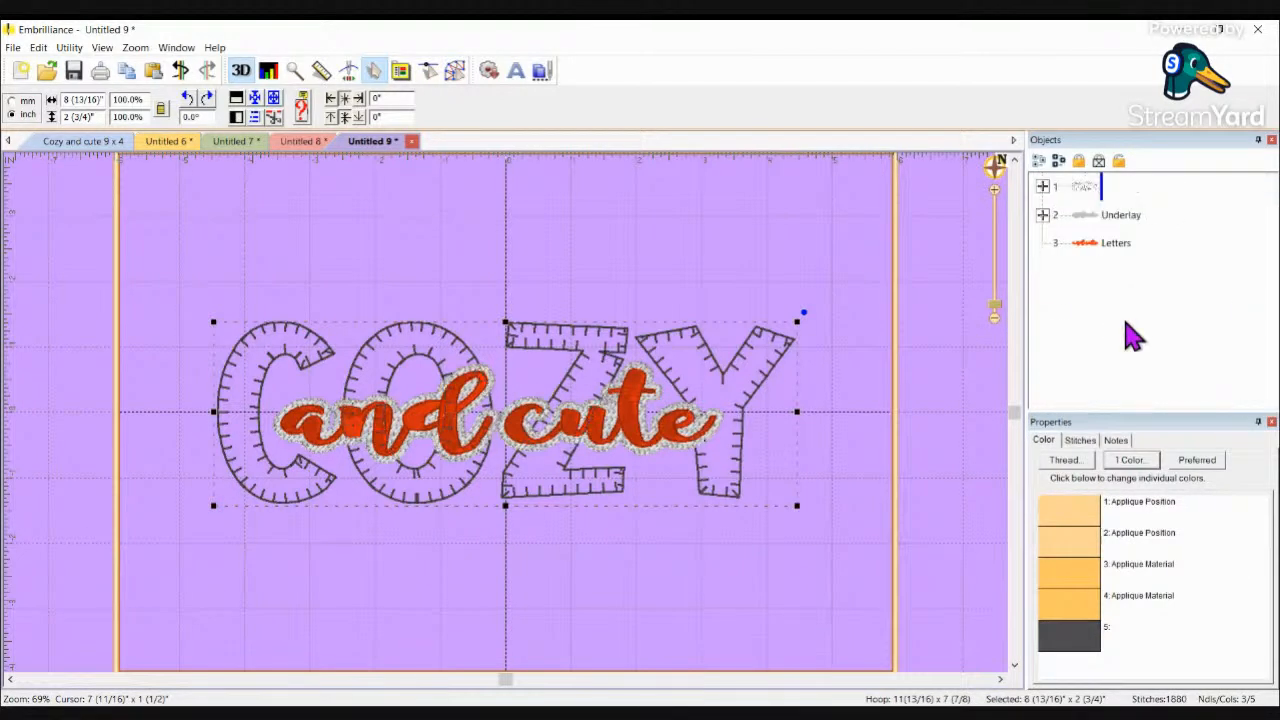
click(920, 328)
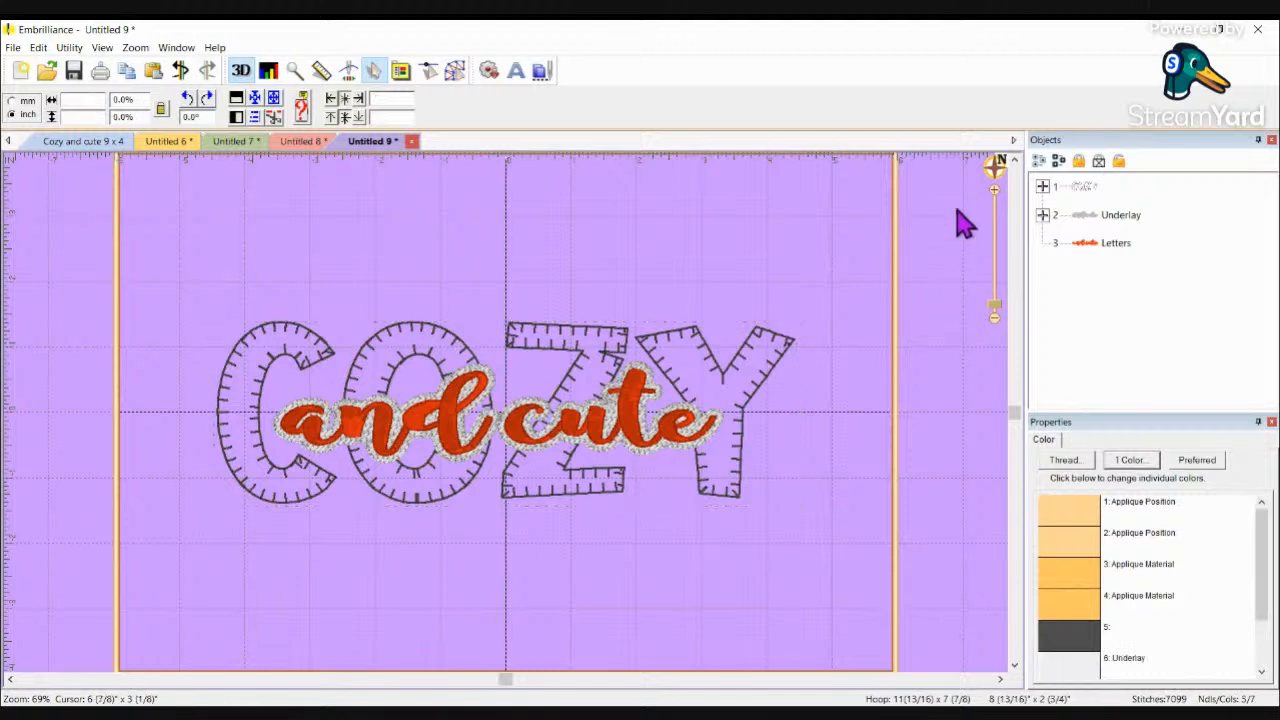
Step: Run the stitch simulation from the first stitch to the last to check the sewing order, and return to editing
click(349, 72)
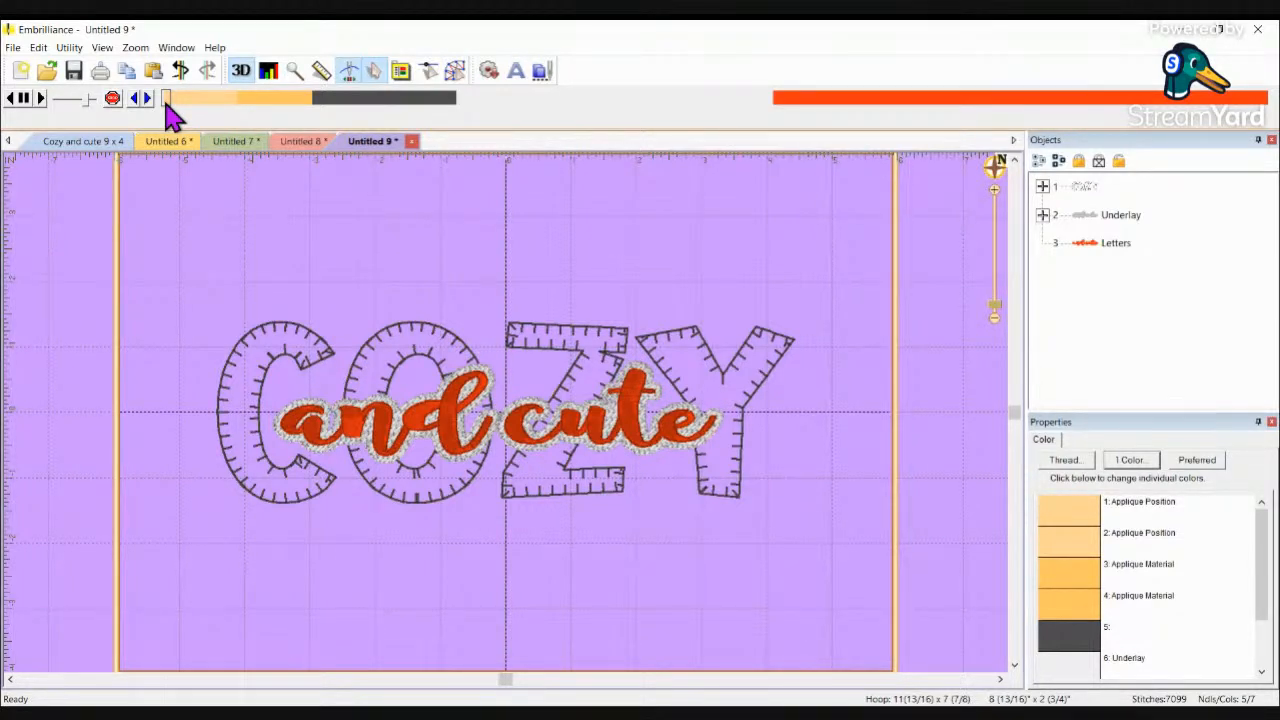
drag(167, 104, 1262, 118)
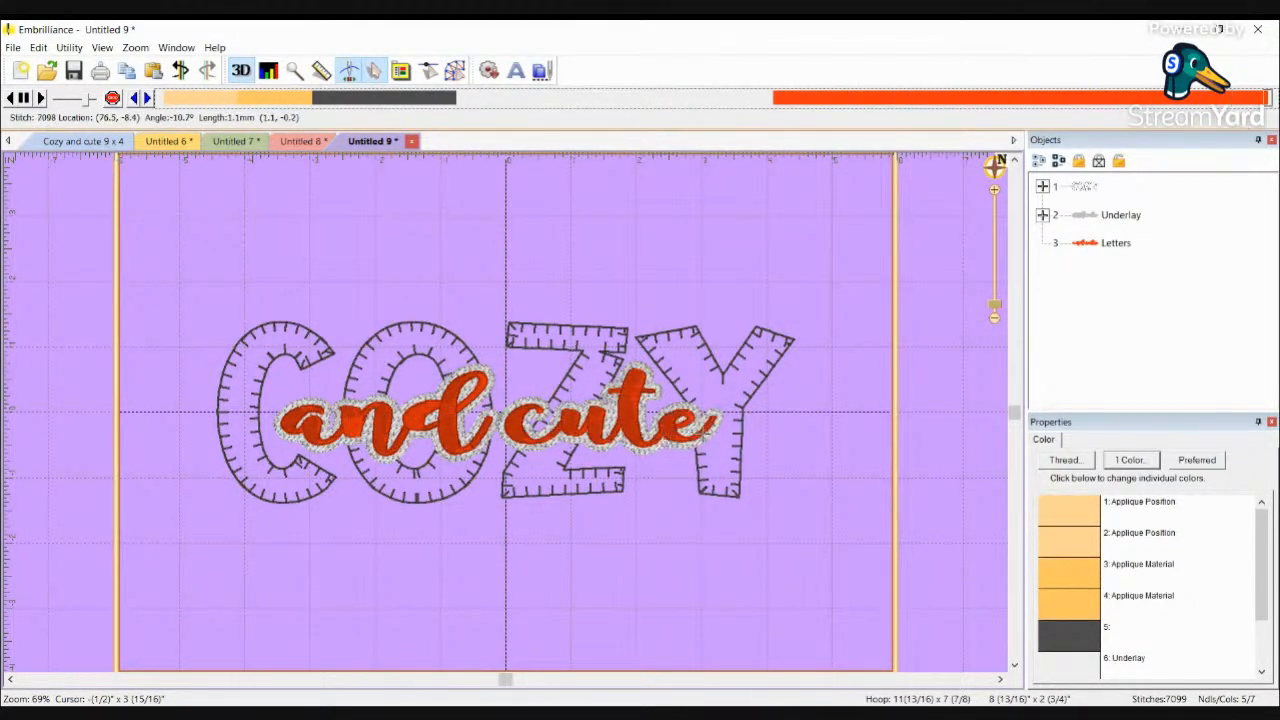
click(372, 72)
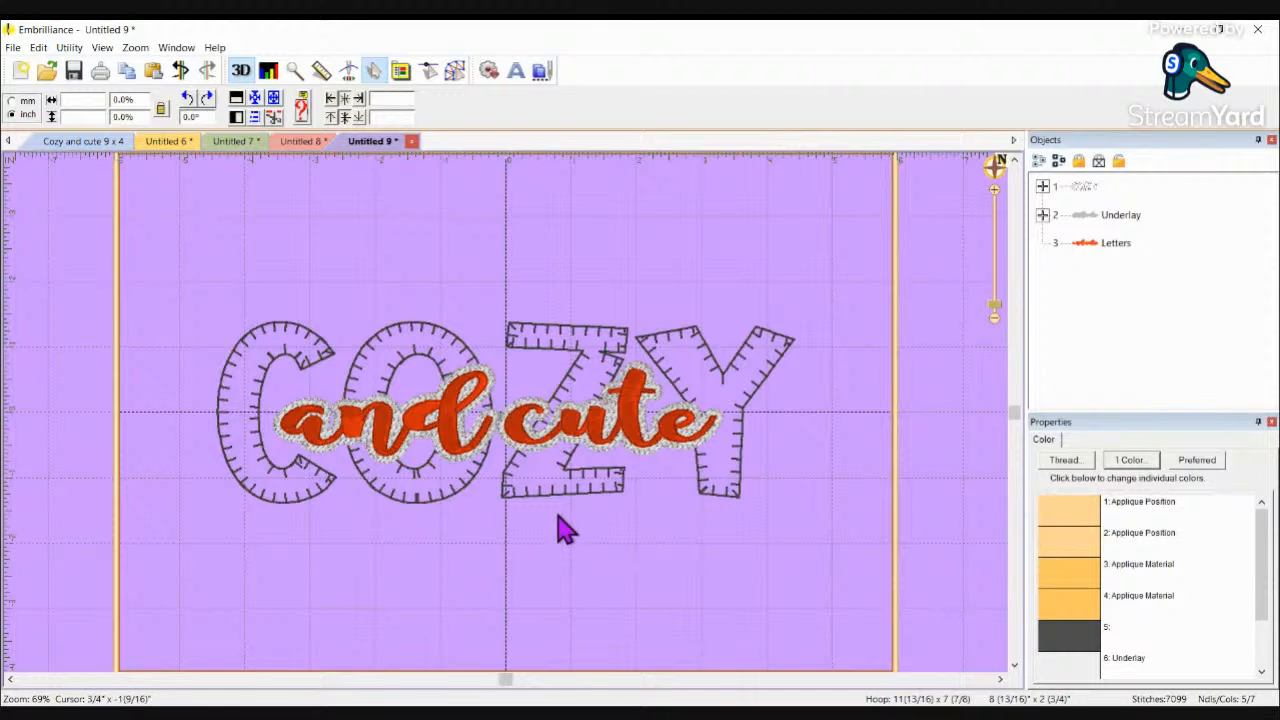
Step: Select the whole design, enlarge it to about 9 3/4" wide by 3 11/16" tall, and clear the selection
drag(178, 258, 832, 608)
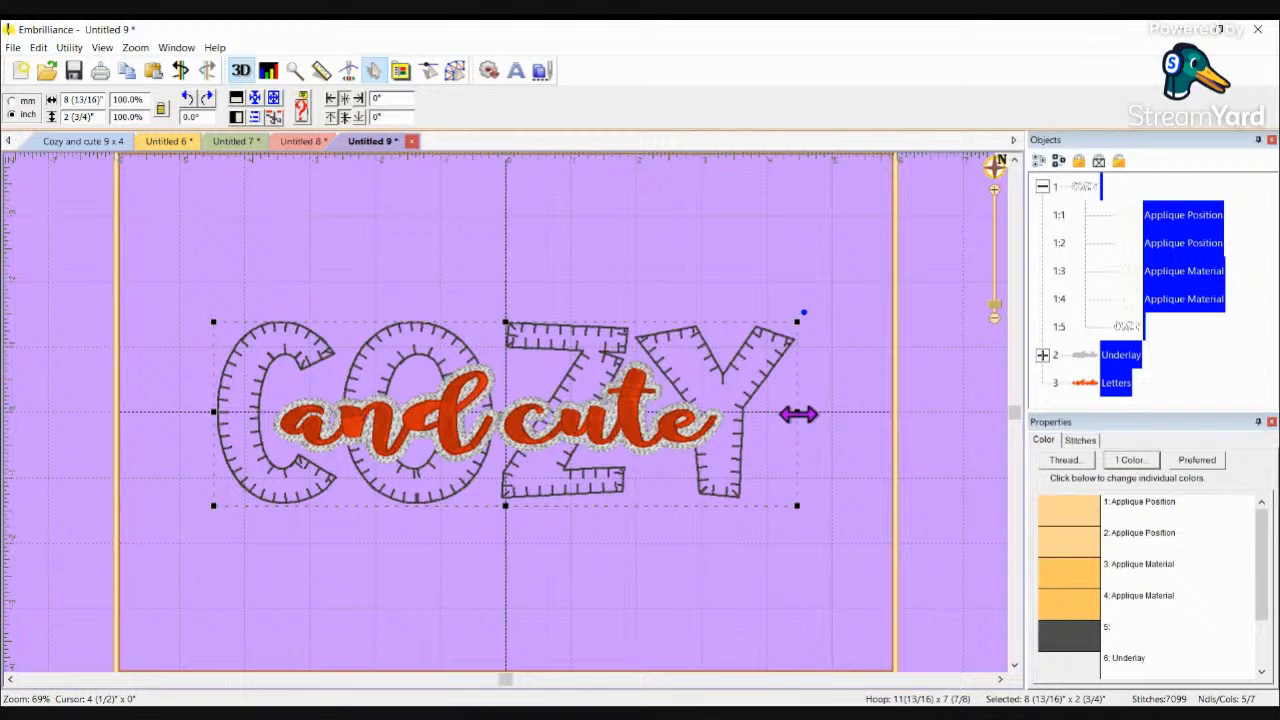
drag(798, 414, 830, 411)
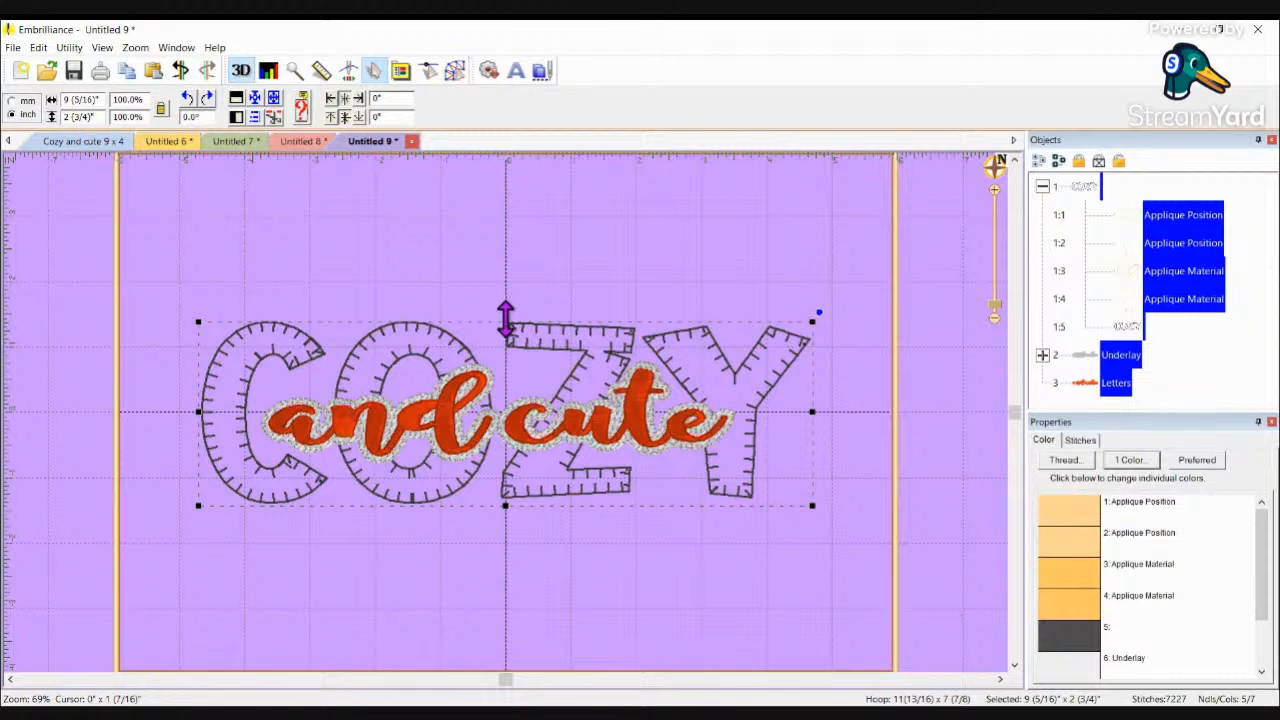
drag(505, 320, 522, 259)
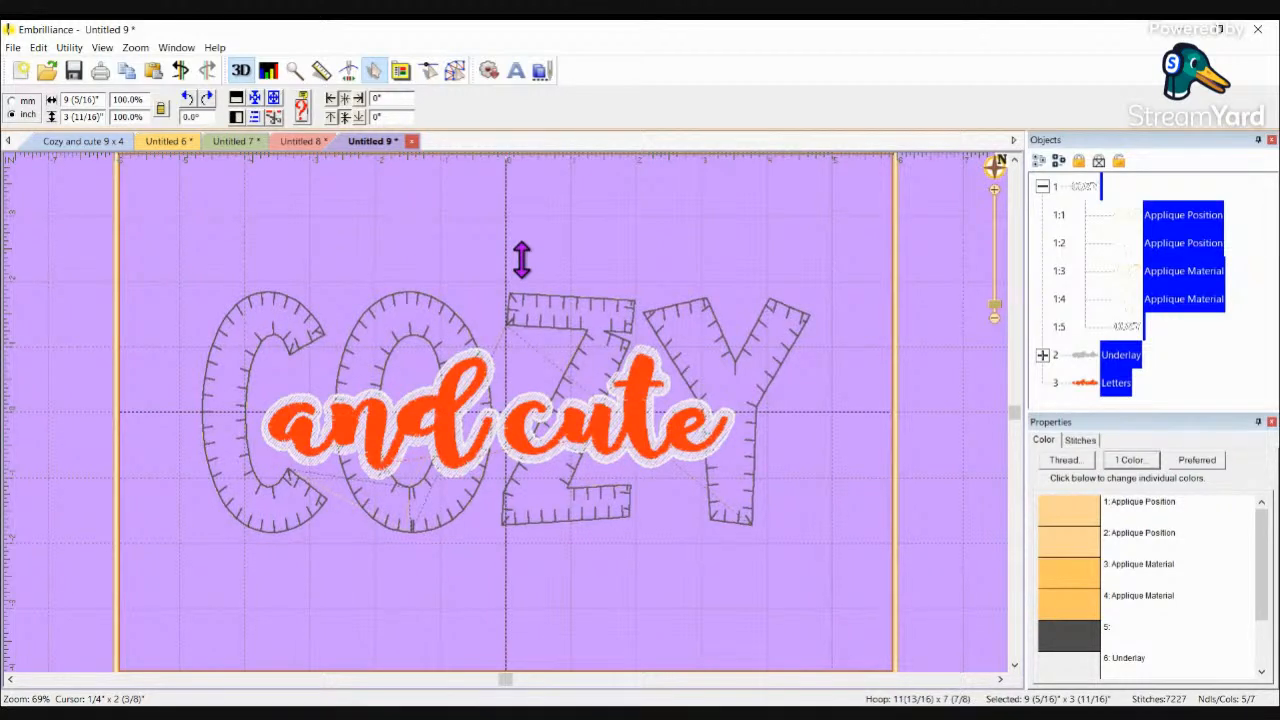
drag(522, 259, 522, 260)
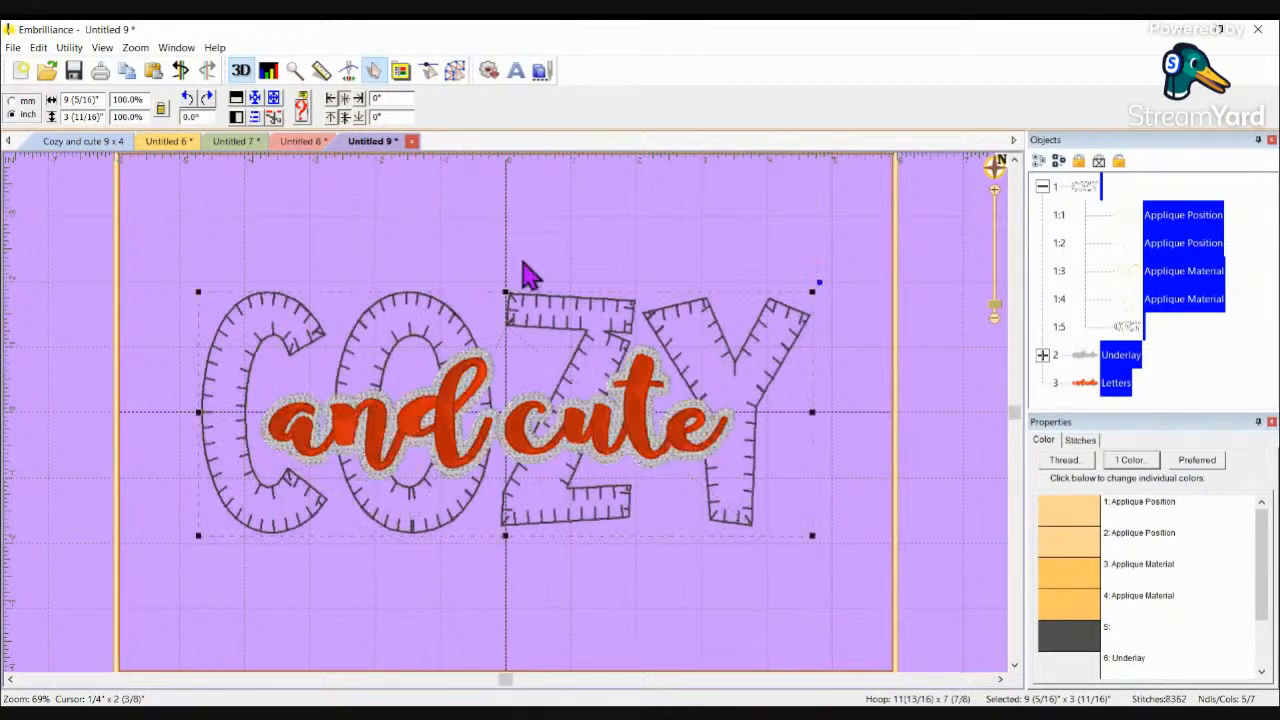
drag(816, 412, 846, 412)
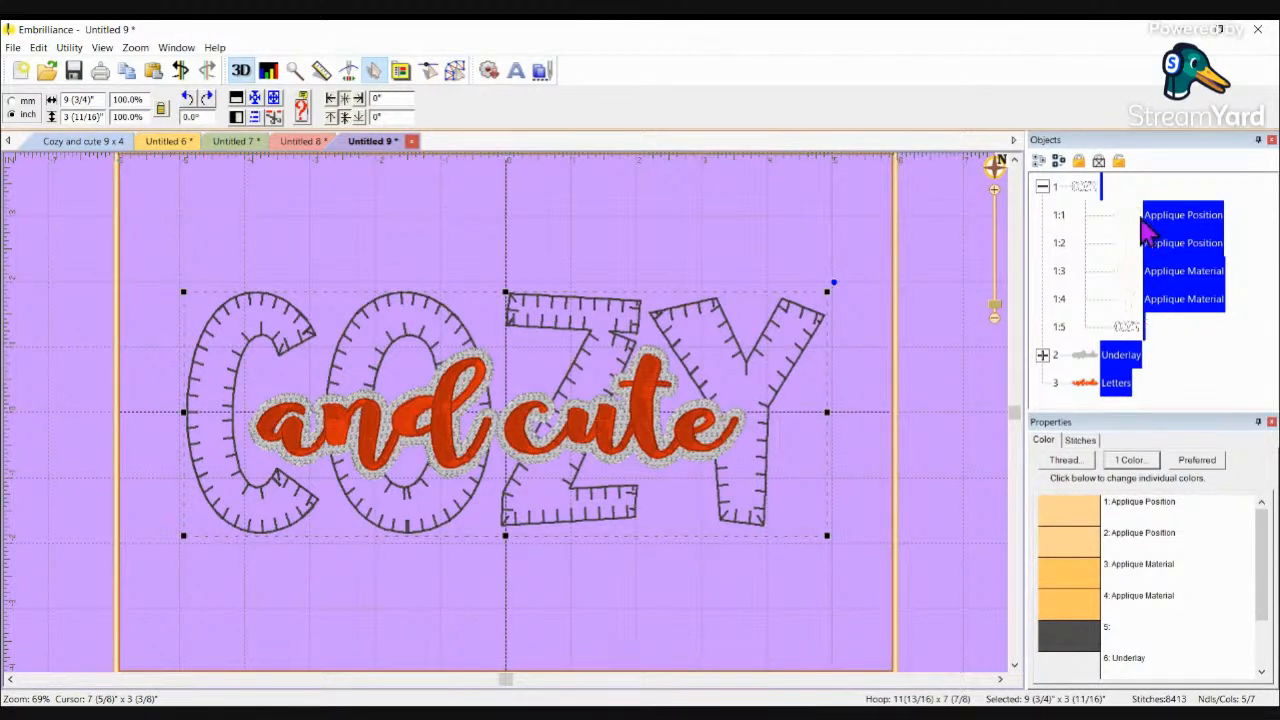
click(1086, 360)
click(1093, 390)
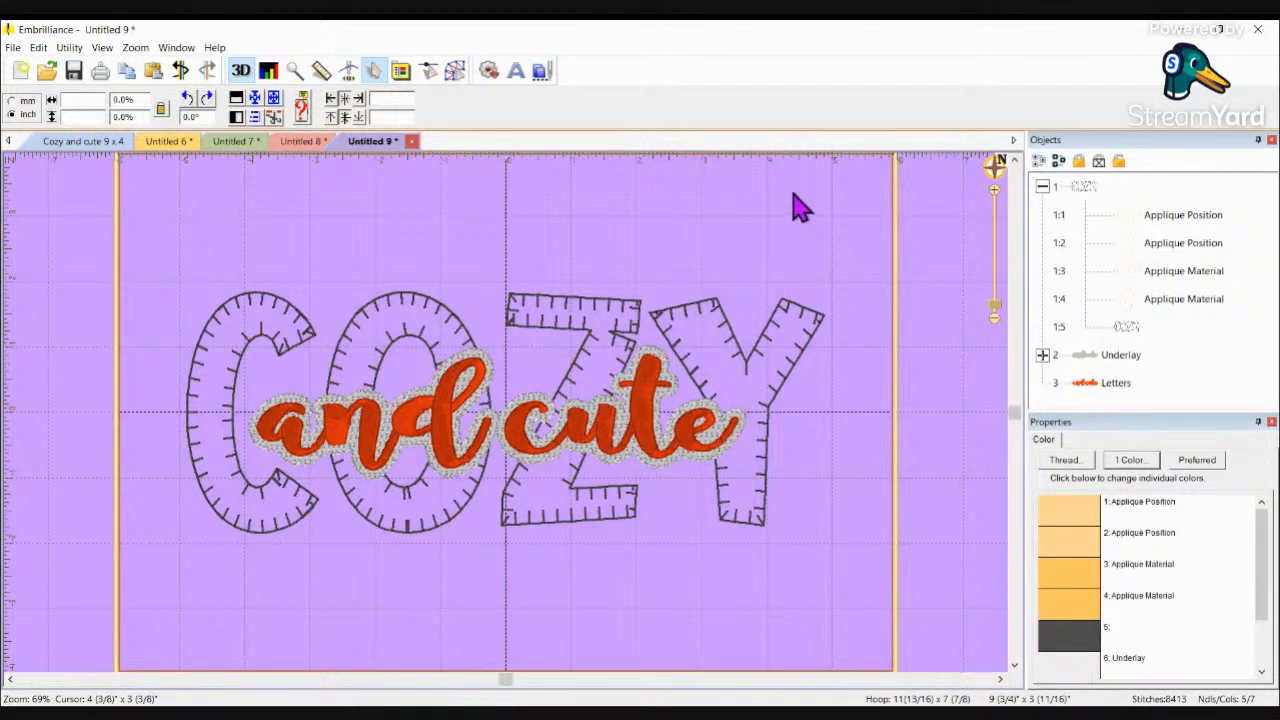
Step: Save the design as "Cozy and cute 9 x 4" and minimize the program window
click(14, 48)
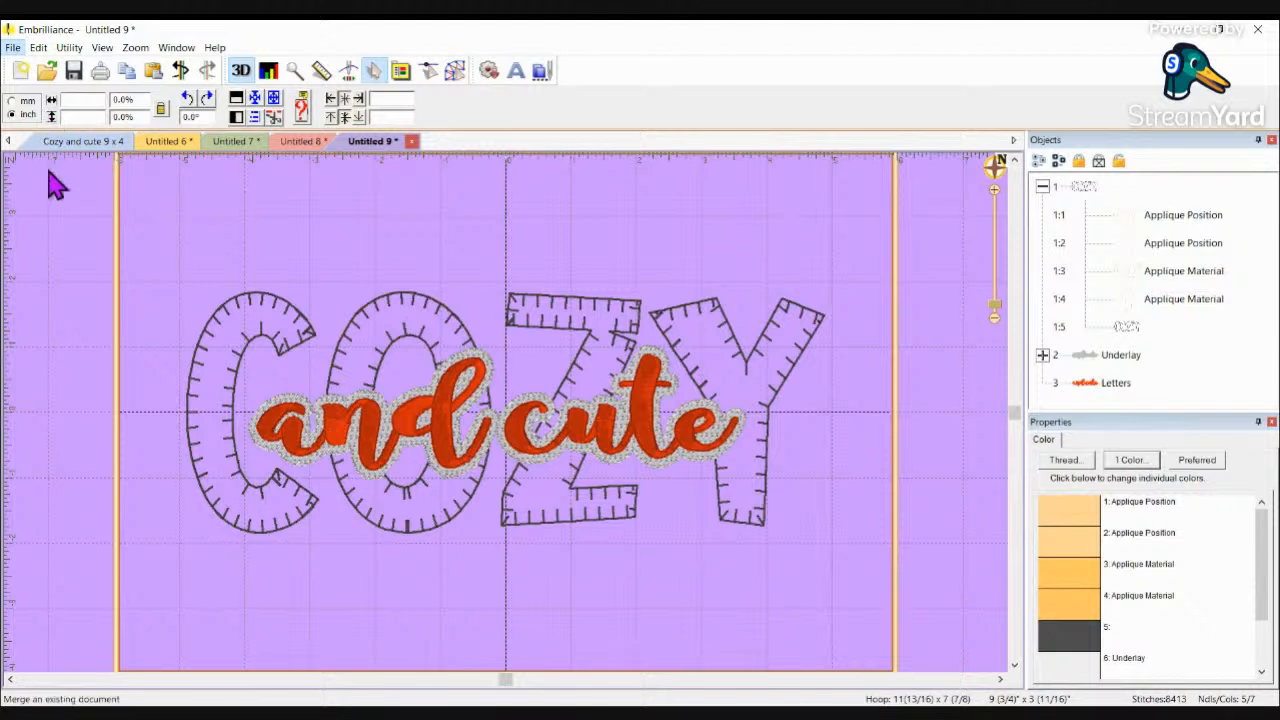
click(44, 272)
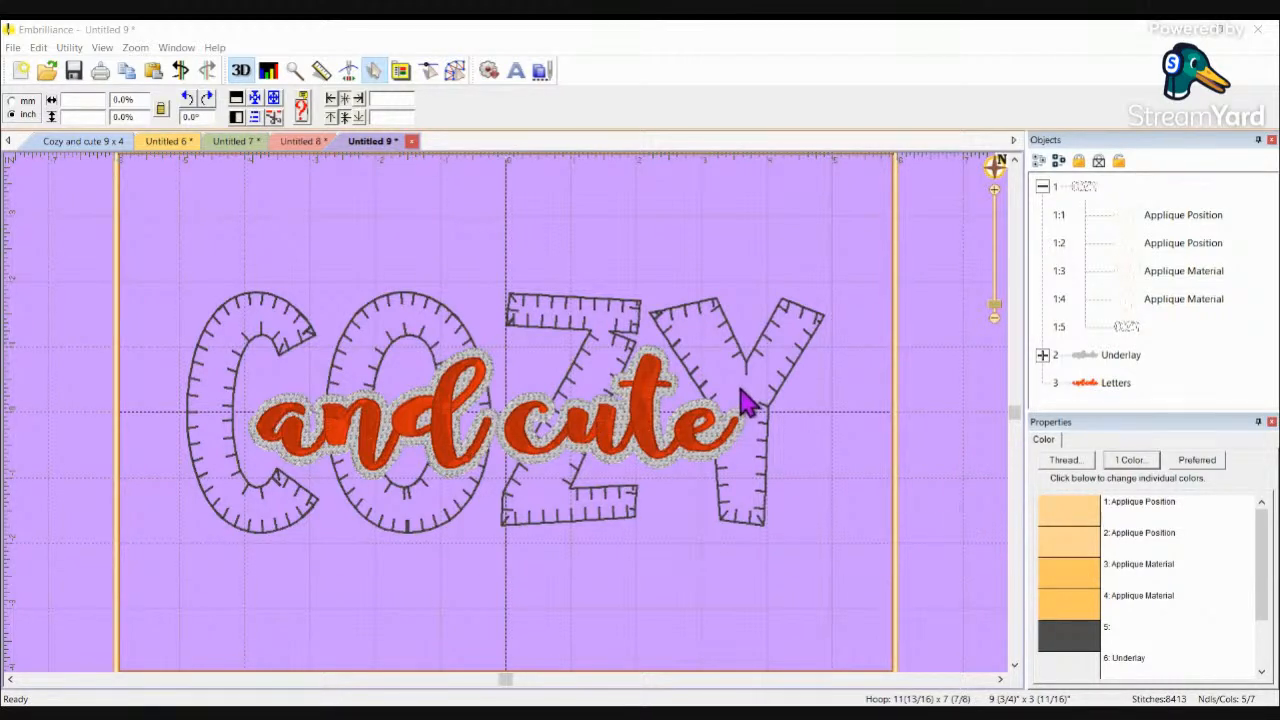
click(697, 381)
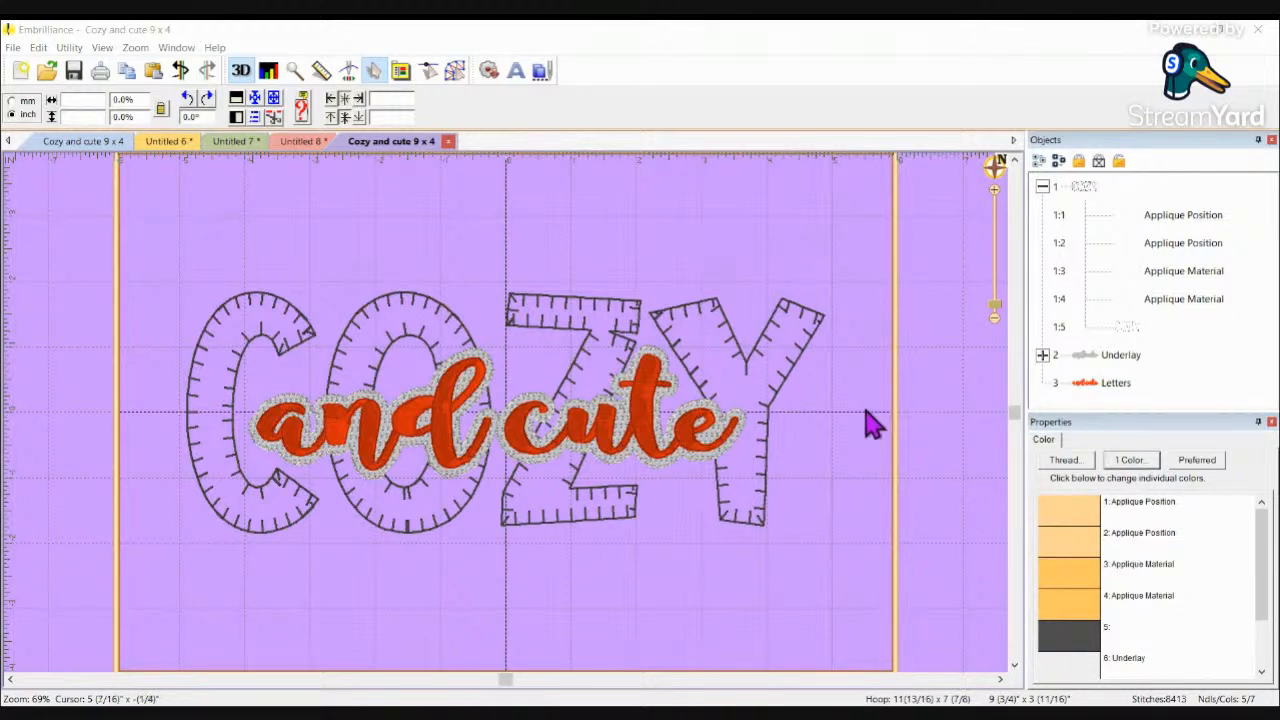
click(1188, 34)
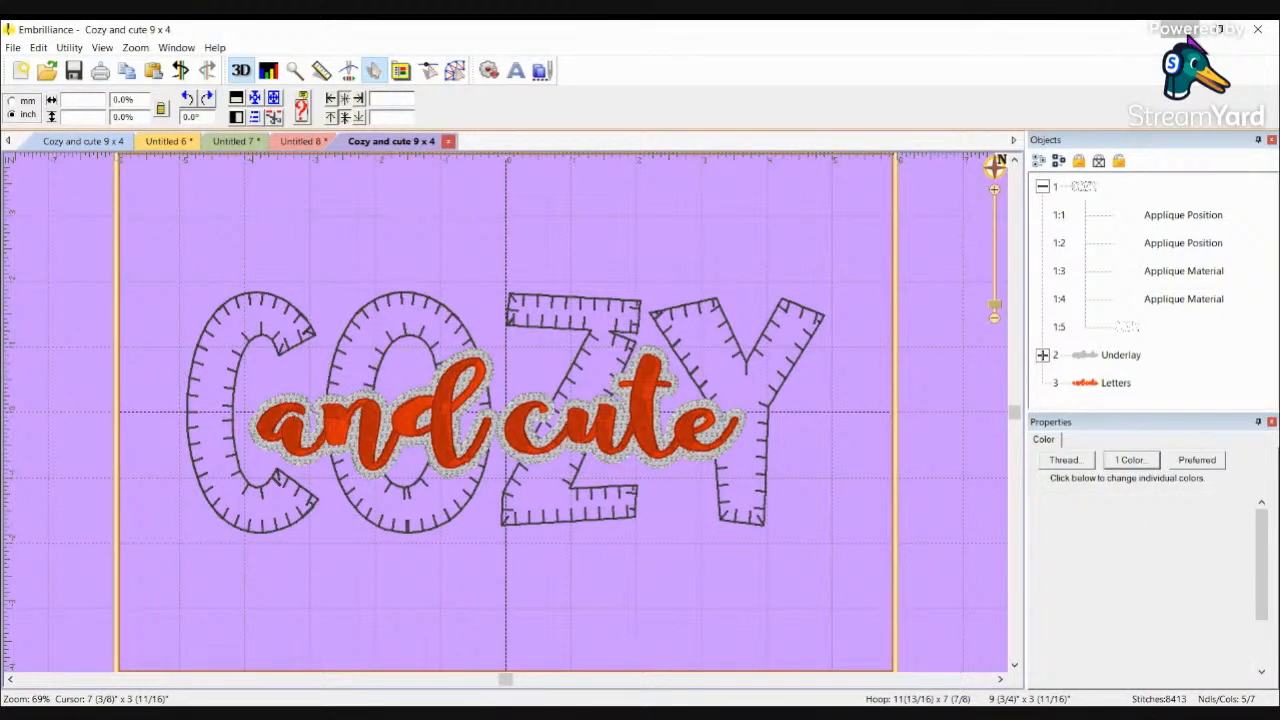